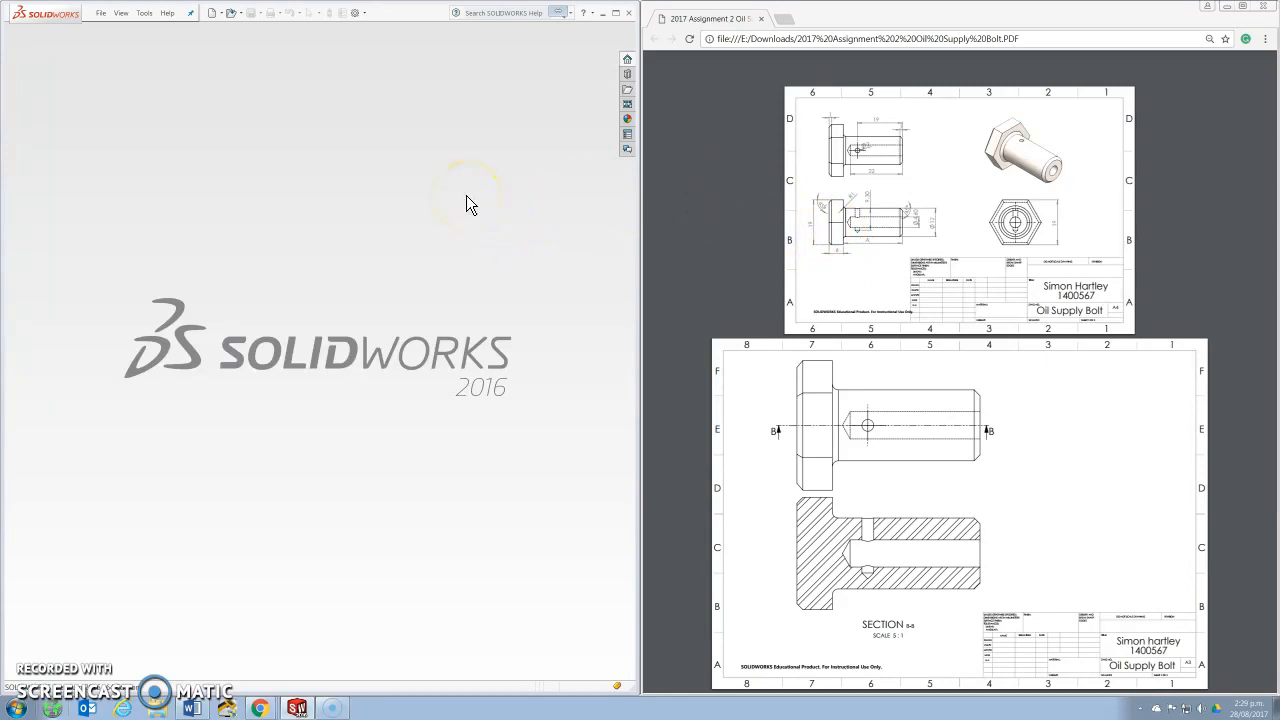
Step: Create a new part and save it in the 2017 sem 1 folder, named with the author's full name followed by "oil supply bolt"
click(213, 14)
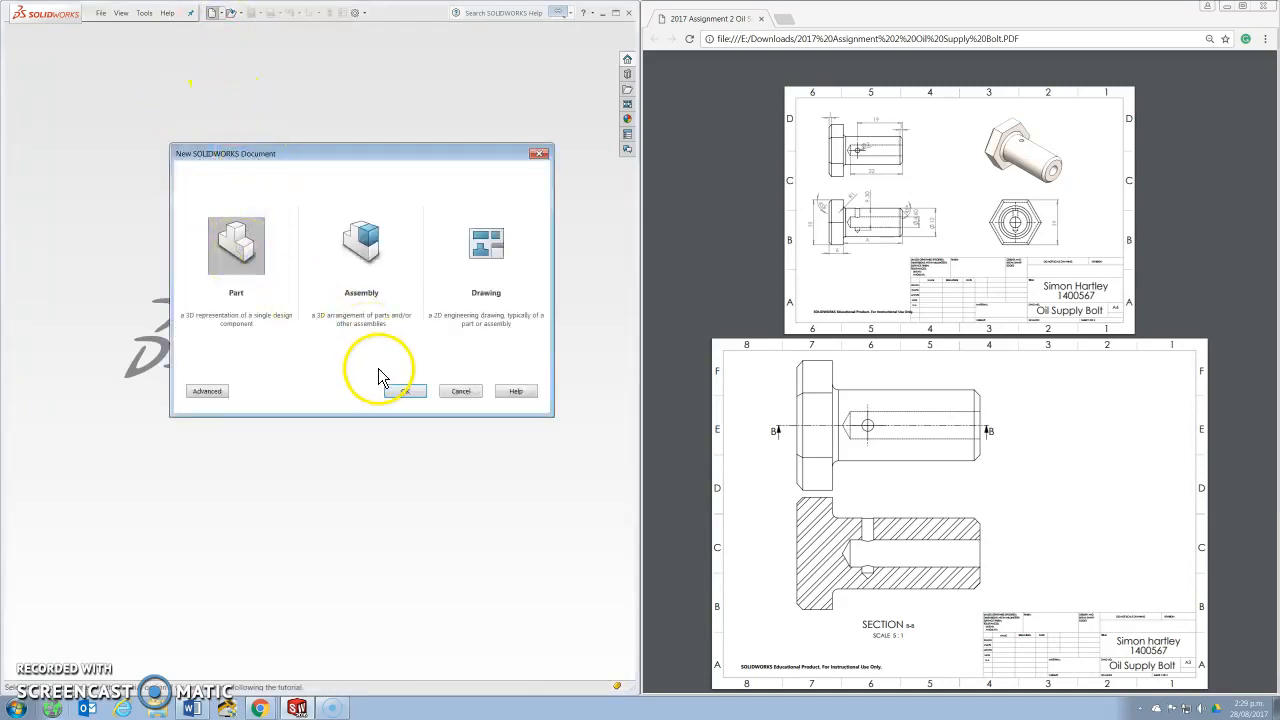
click(404, 391)
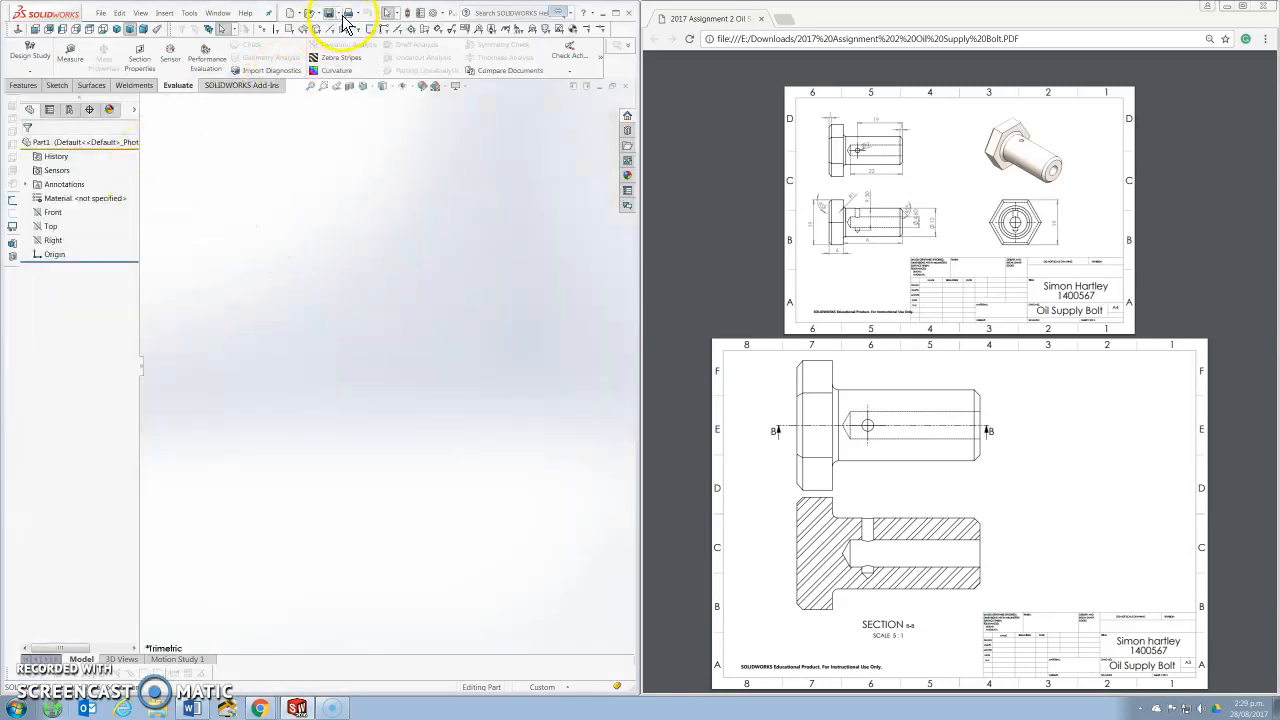
click(338, 14)
click(350, 45)
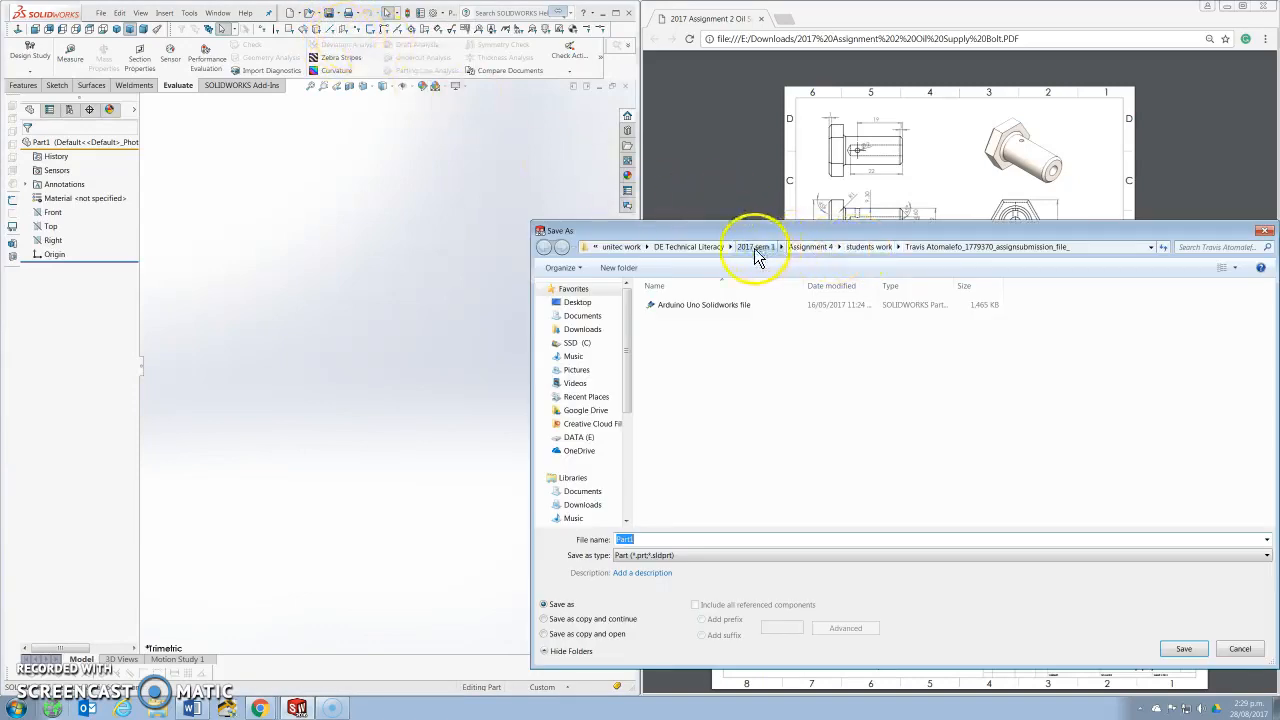
click(750, 247)
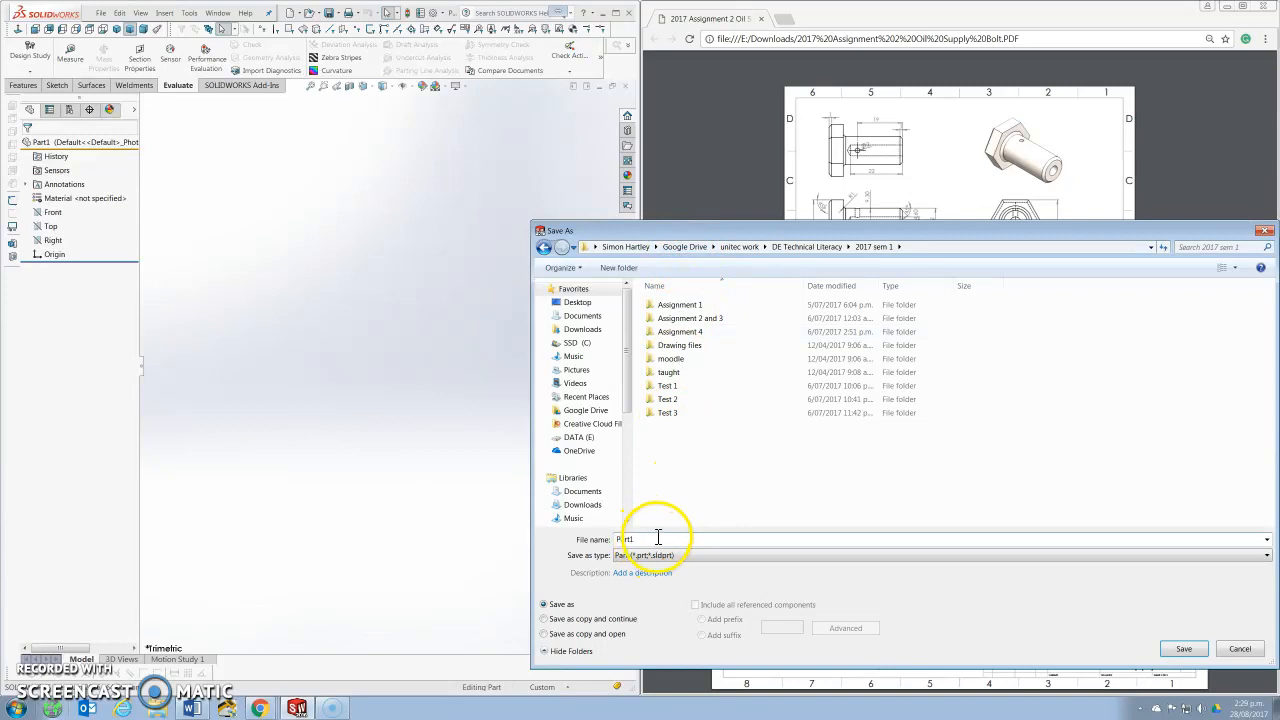
text(oil supply bolt)
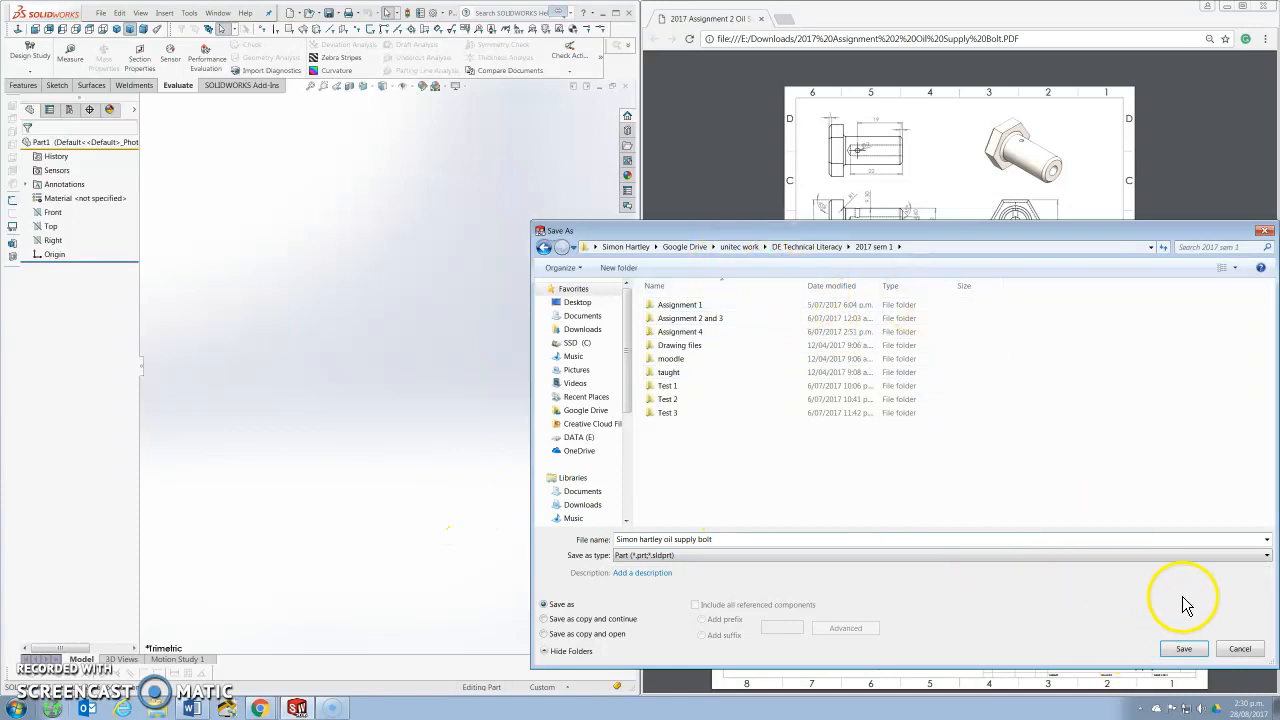
click(1190, 650)
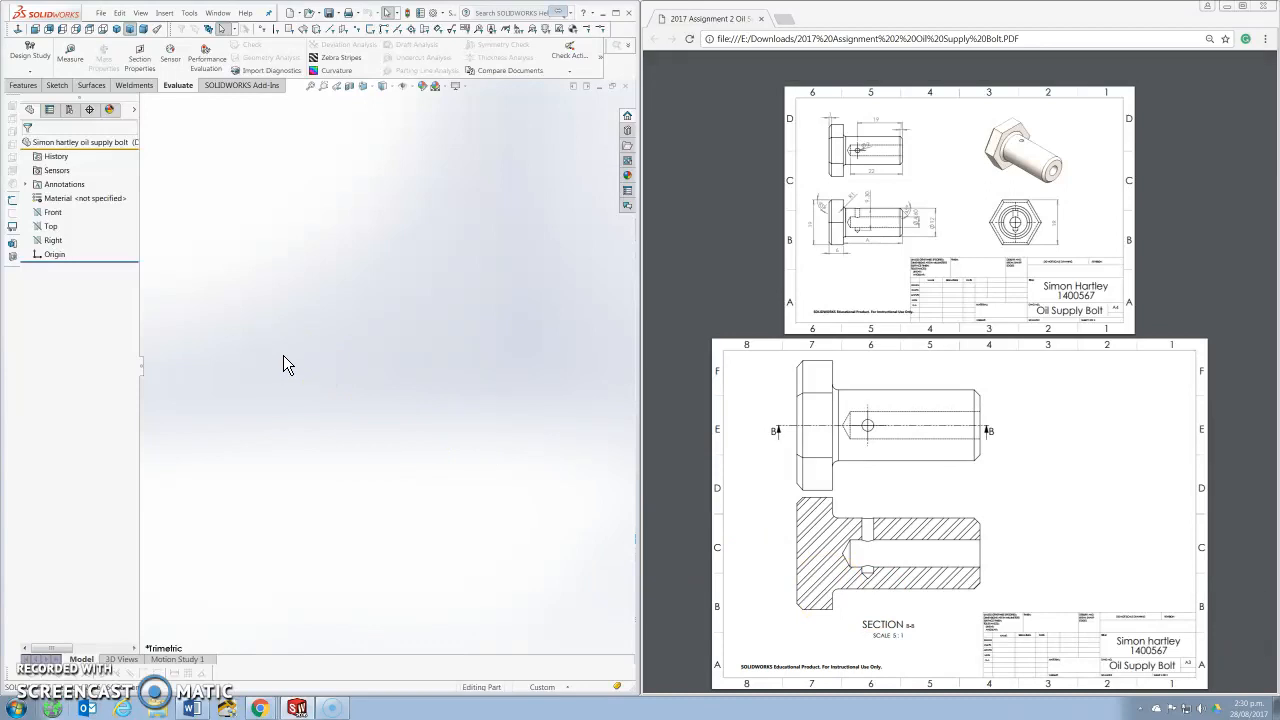
Step: Set the document's unit system to MMGS (millimeter, gram, second)
click(570, 688)
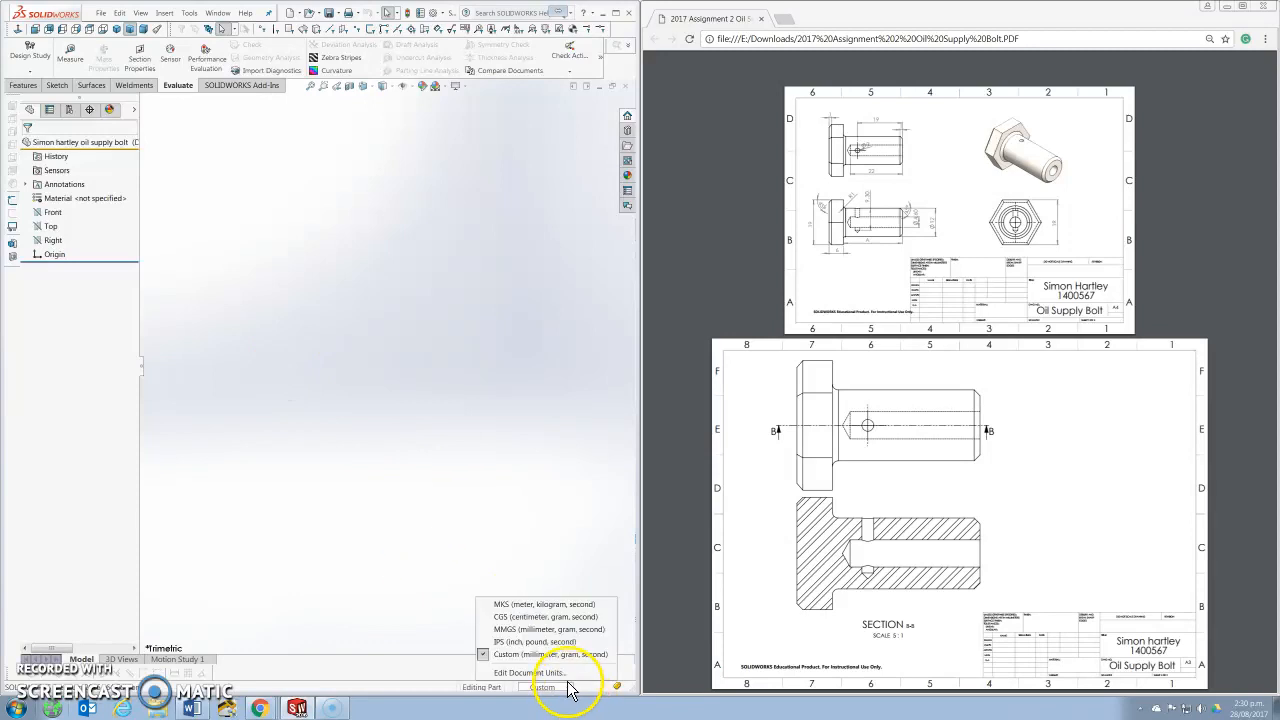
click(555, 631)
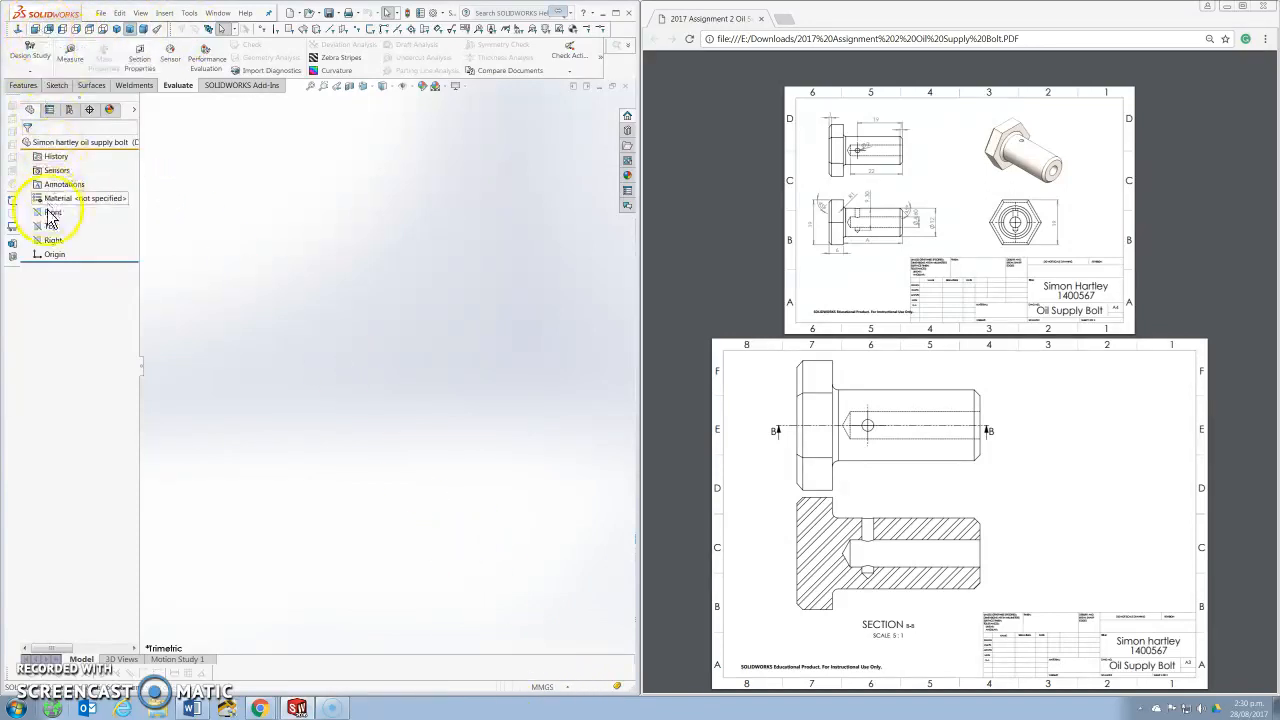
Step: Show the Right, Top and Front reference planes
click(55, 240)
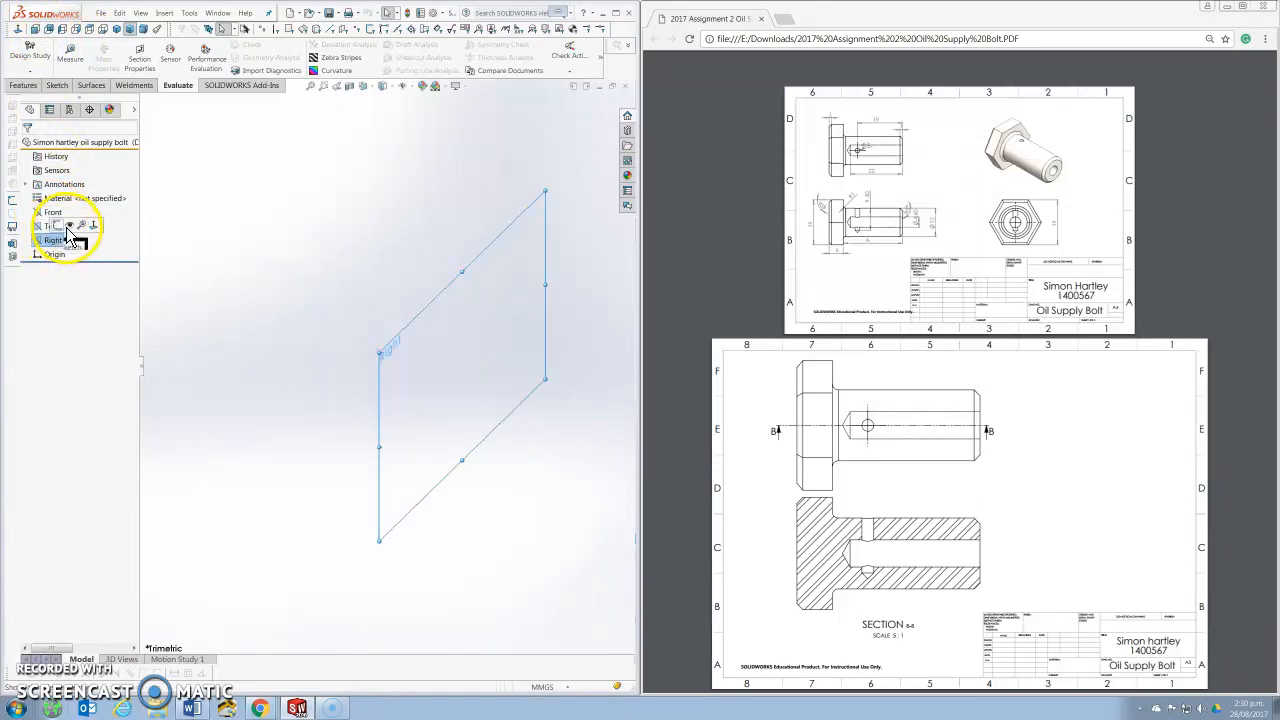
click(275, 258)
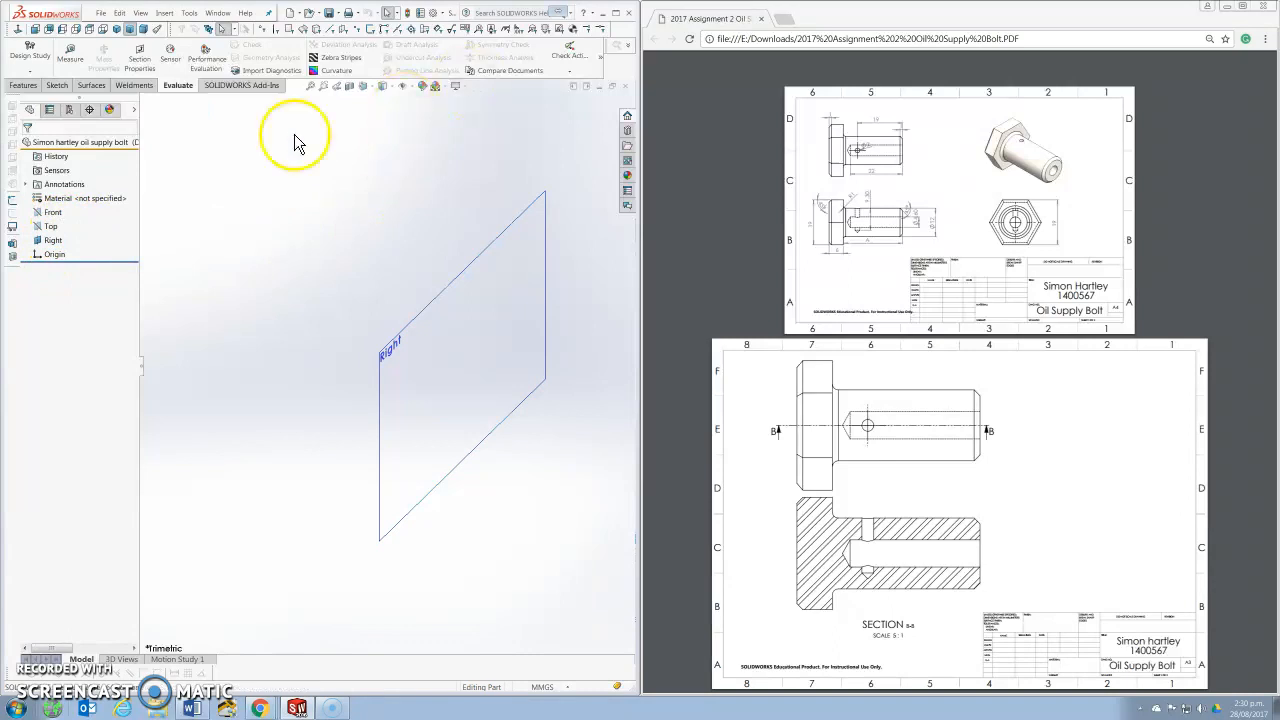
right_click(50, 229)
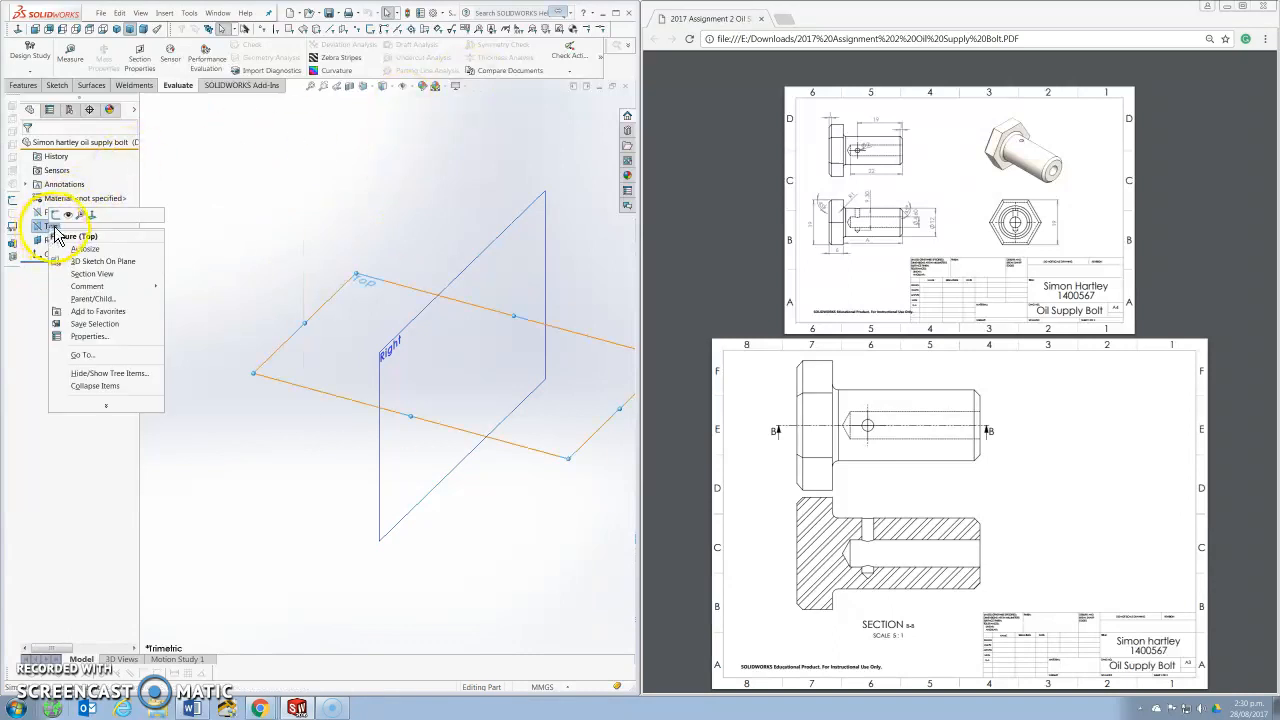
key(Escape)
click(53, 212)
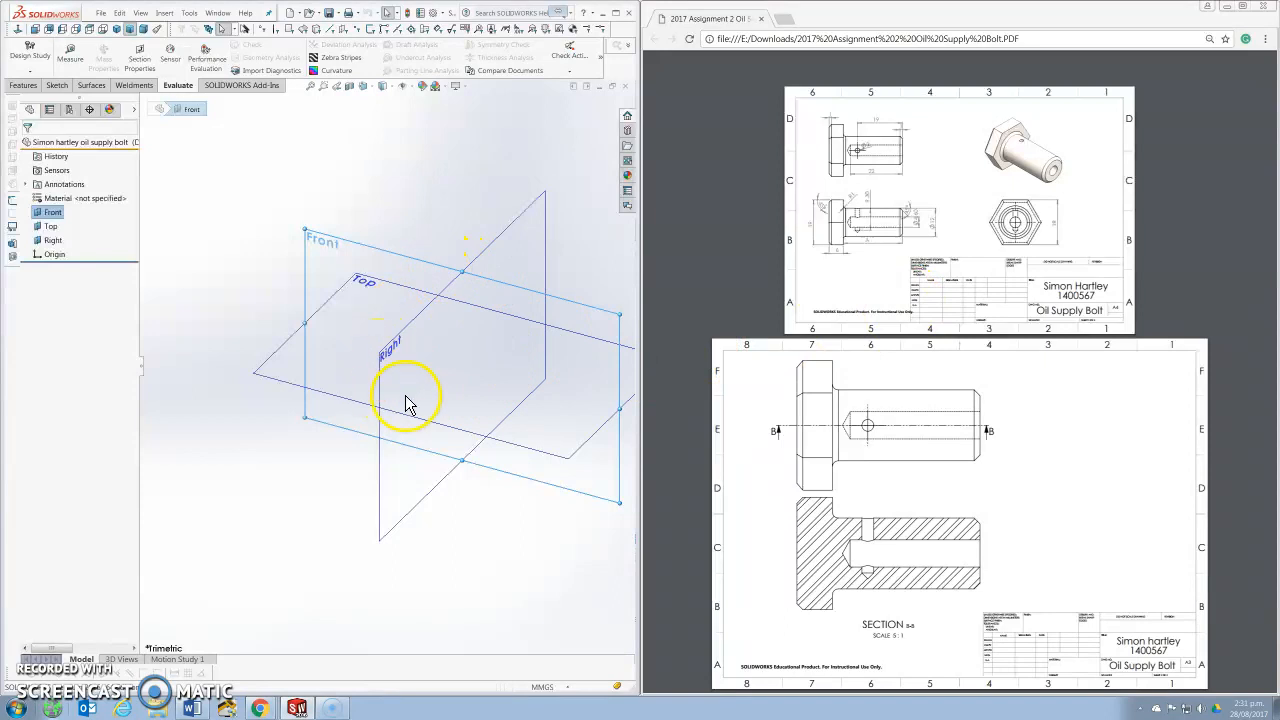
Step: Orient the view normal to the Right plane and hide the Front and Top planes
click(426, 343)
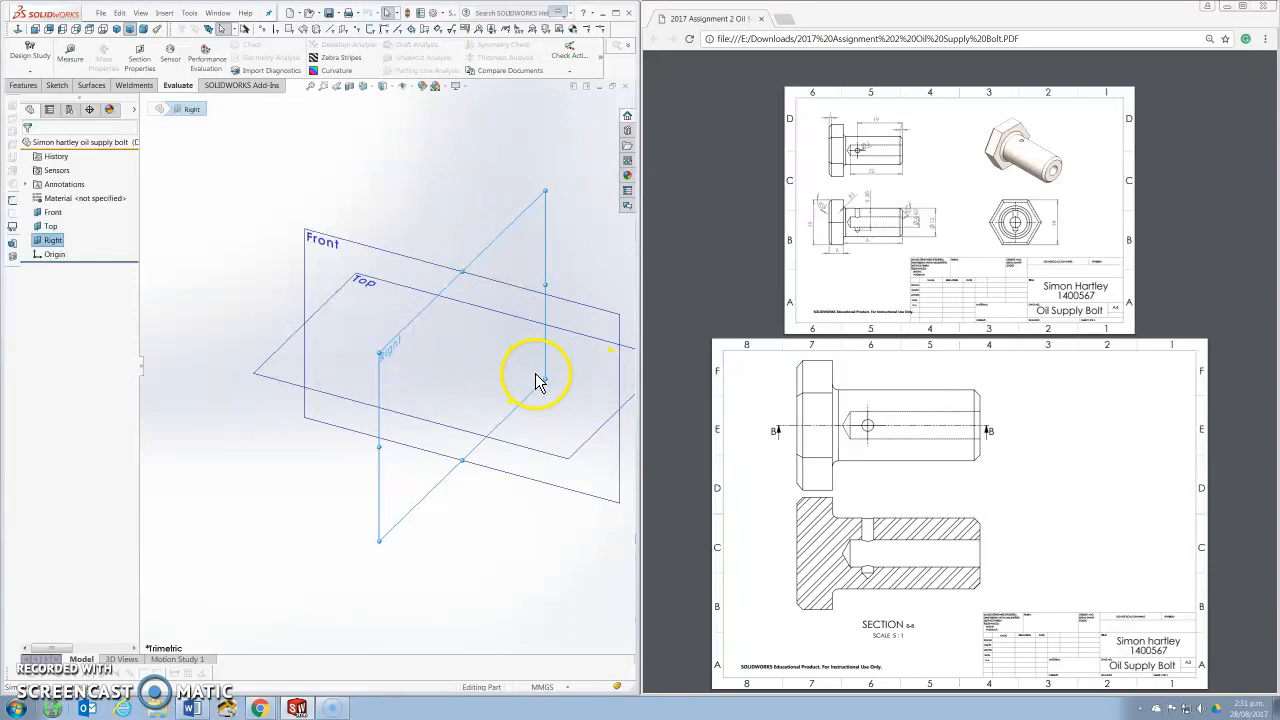
click(16, 32)
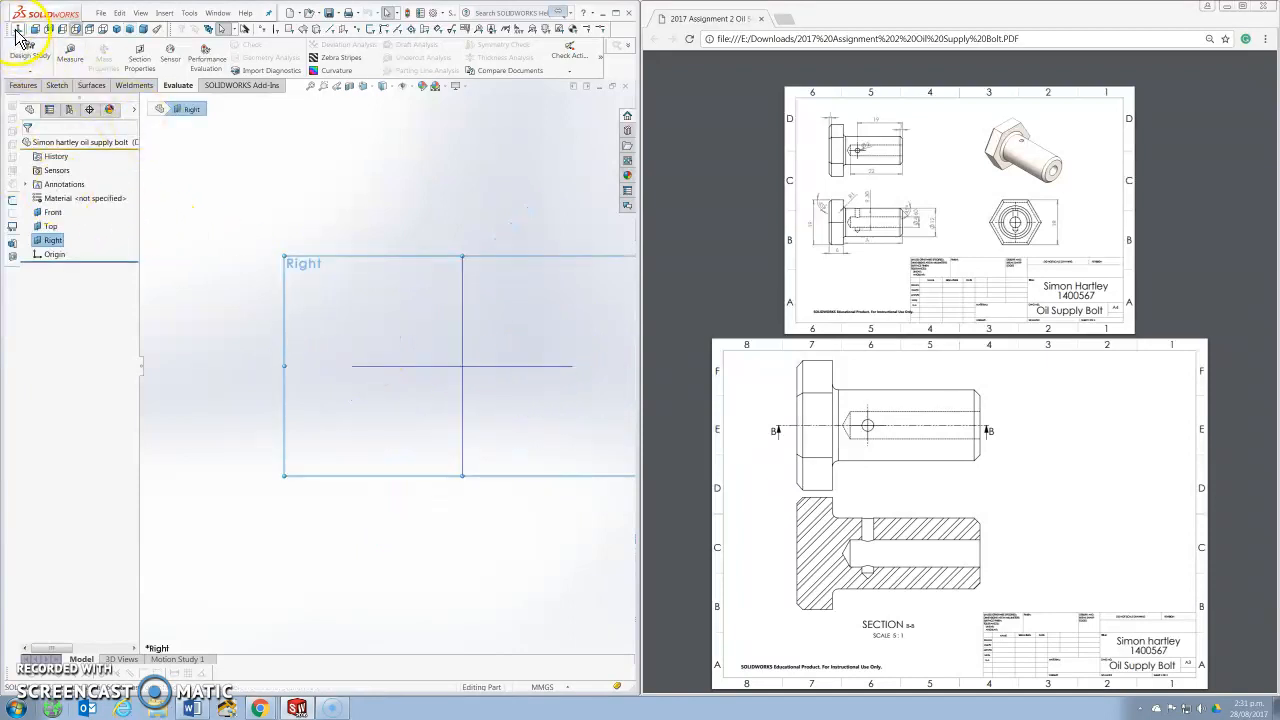
right_click(55, 228)
click(74, 212)
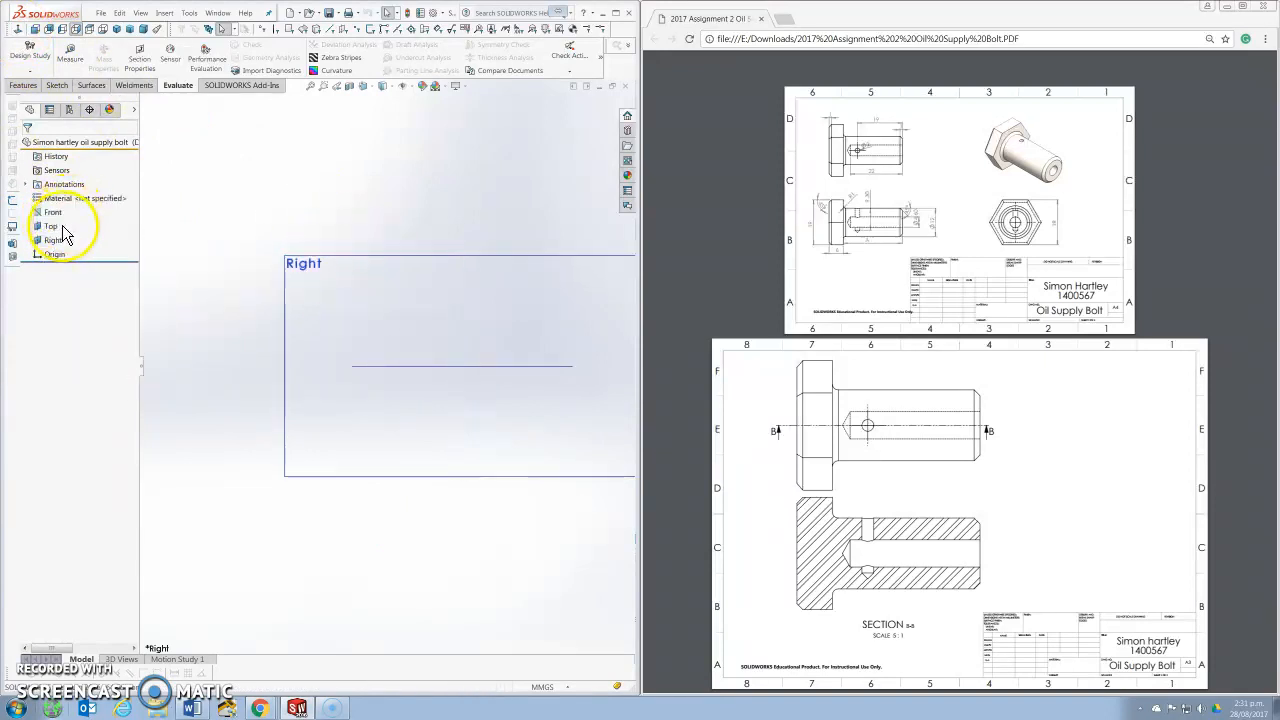
right_click(62, 230)
click(80, 200)
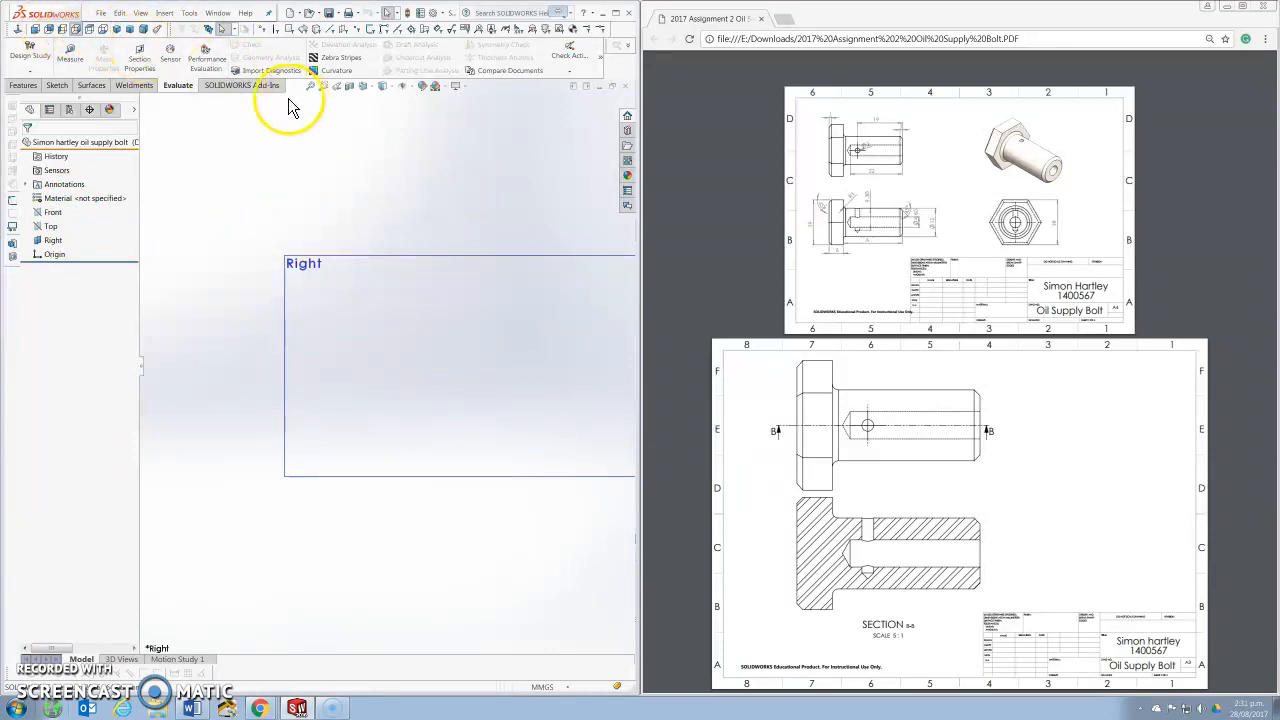
Step: Sketch a hexagon about 71.5 mm across flats on the Right plane, centred on the origin, and make its upper side horizontal
click(57, 85)
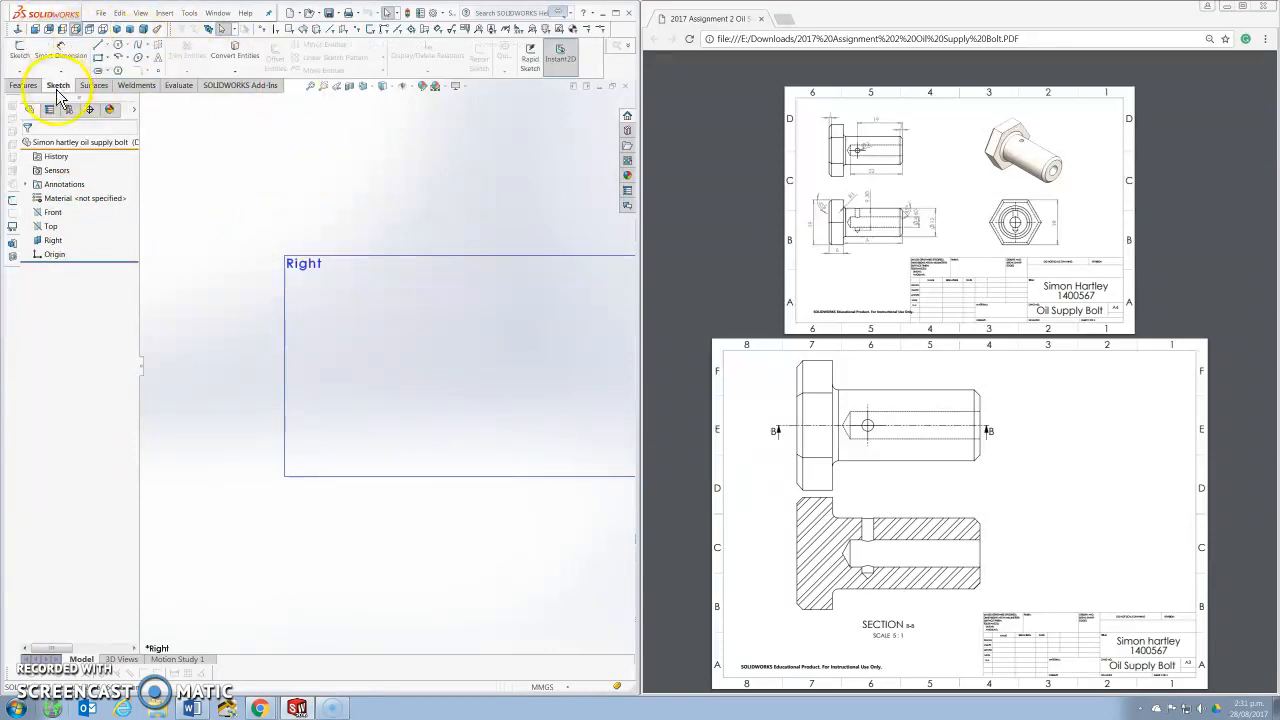
click(118, 72)
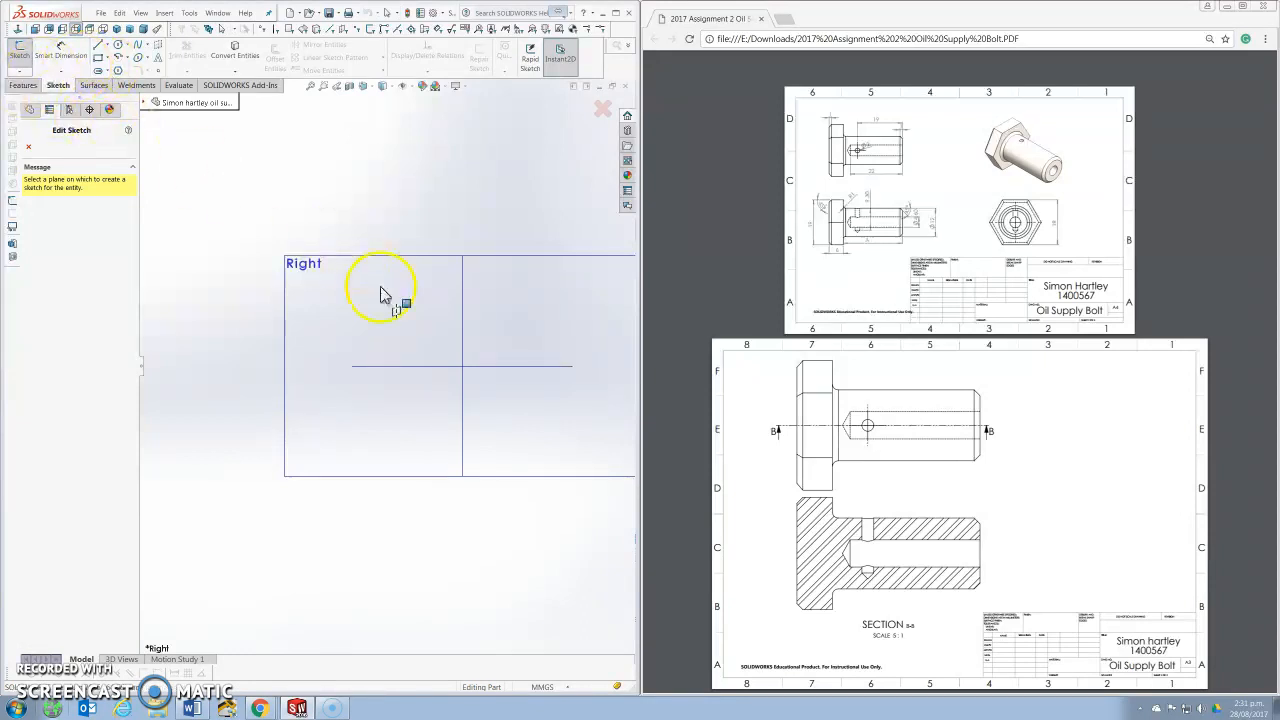
click(456, 358)
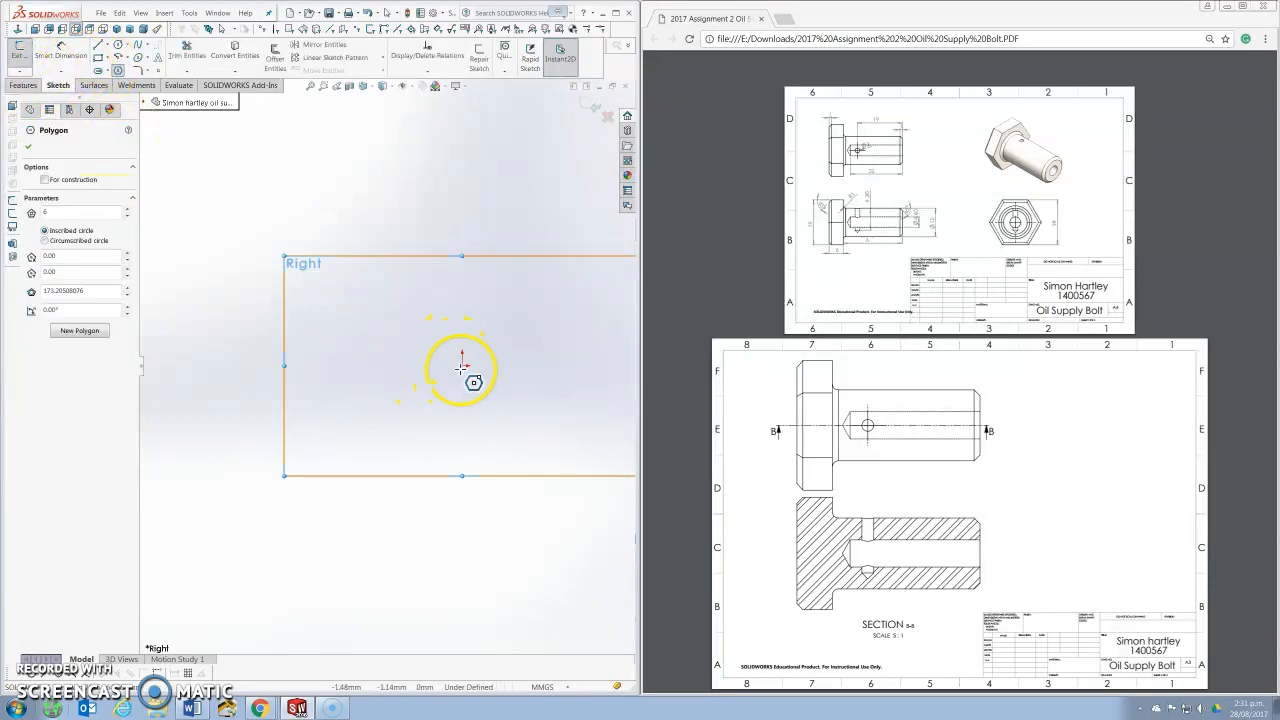
click(463, 362)
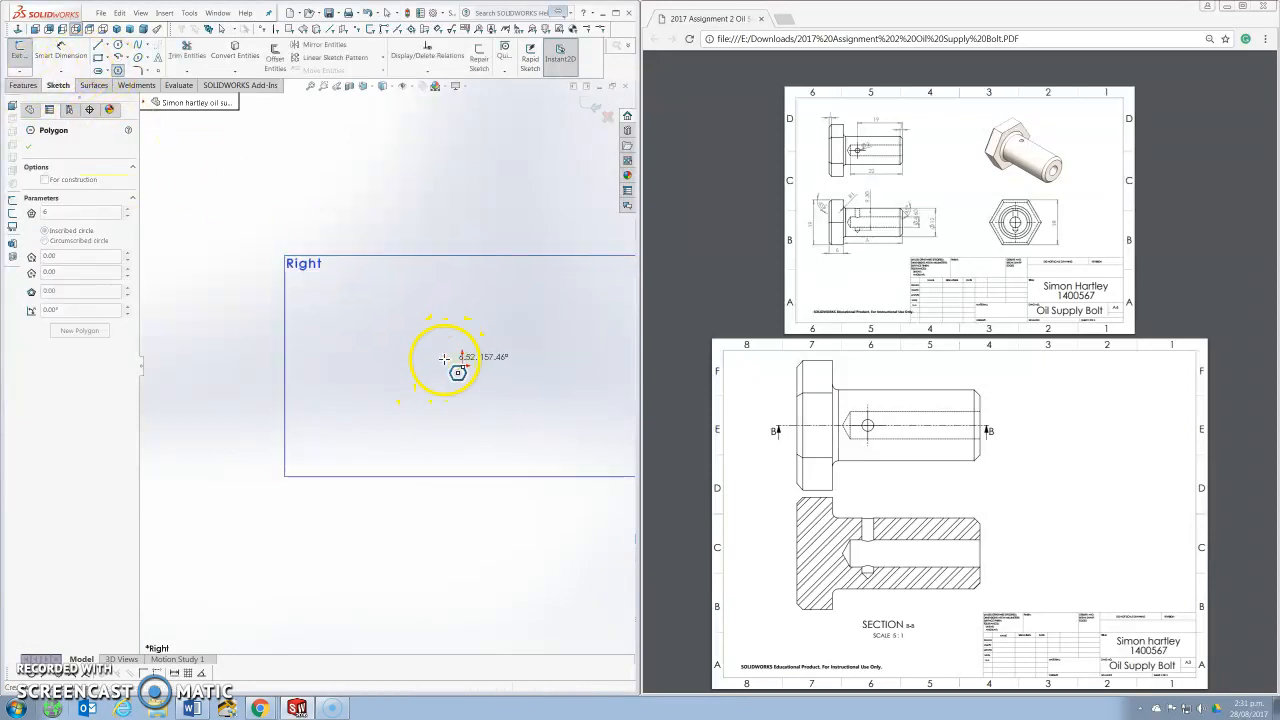
click(373, 345)
key(Escape)
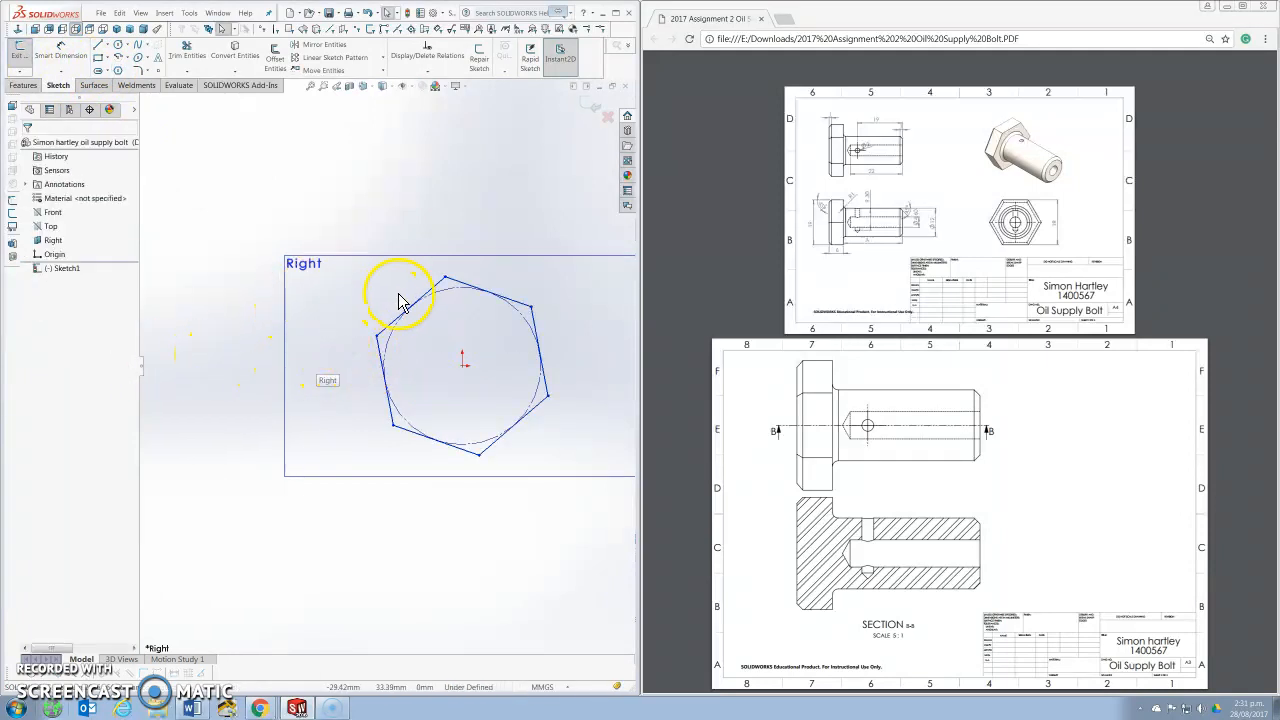
click(466, 288)
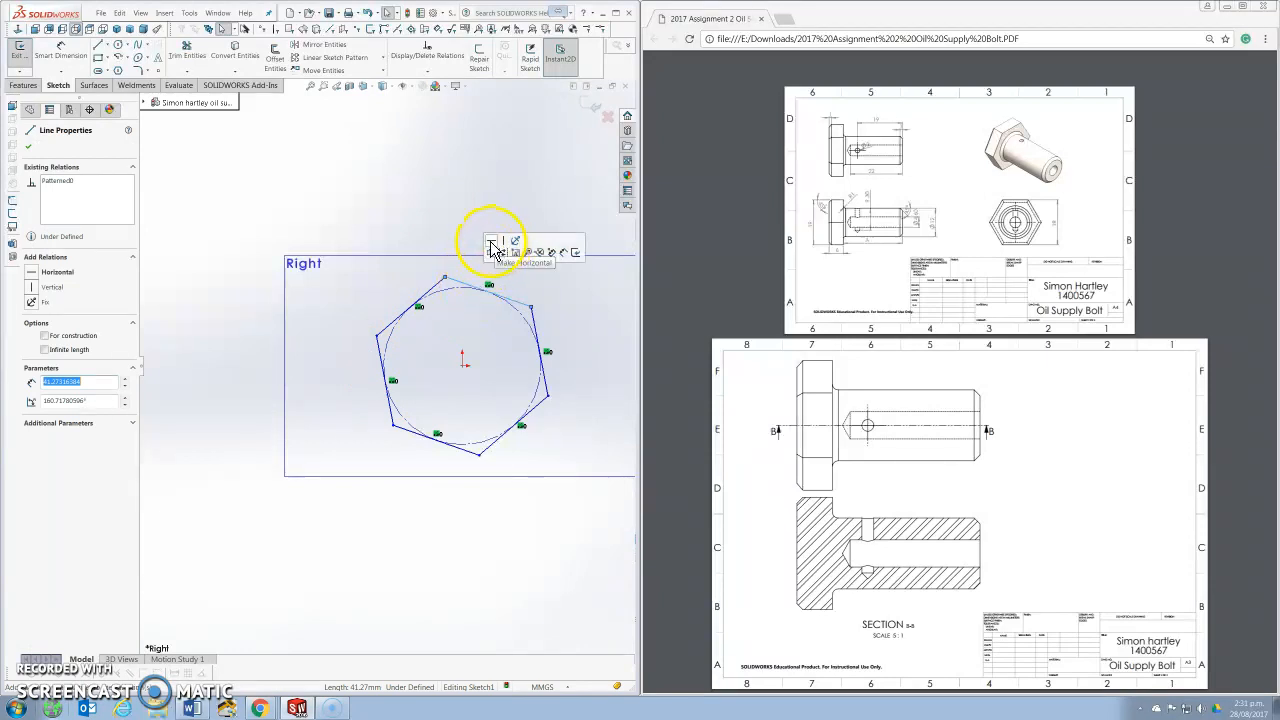
click(490, 245)
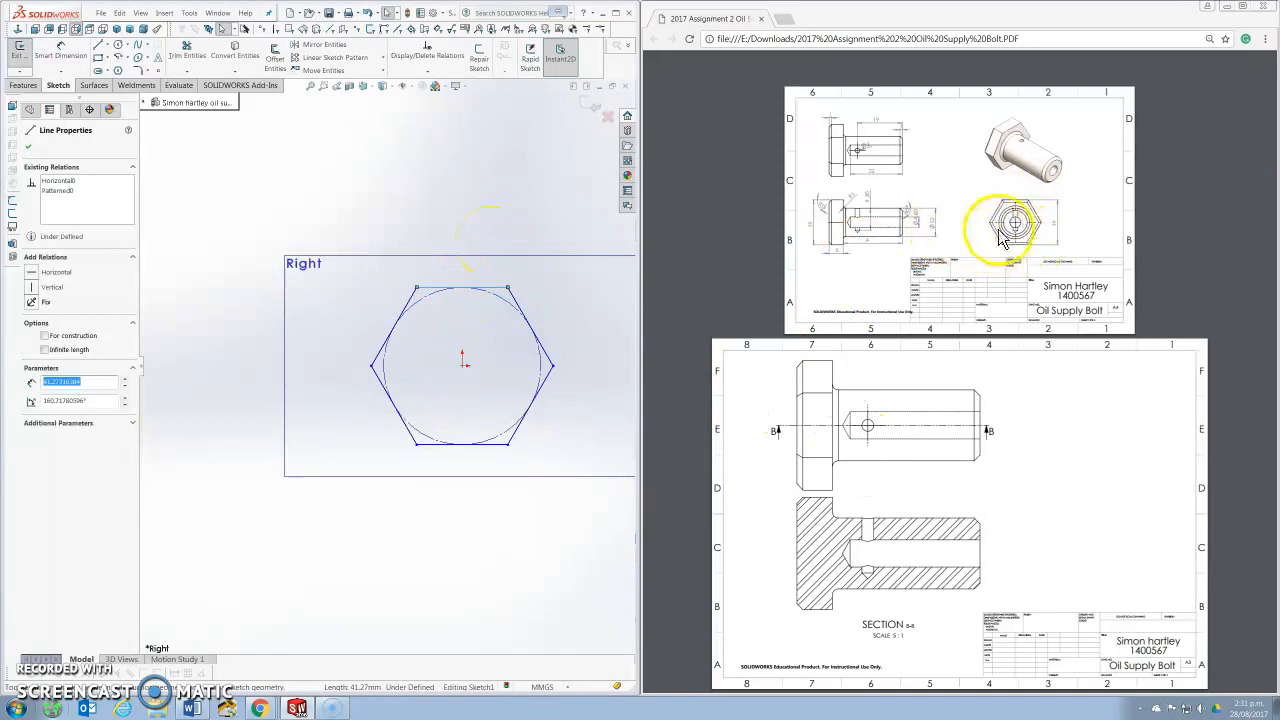
Step: Dimension the hexagon's distance between its two horizontal sides as 21 mm and exit the sketch
click(62, 50)
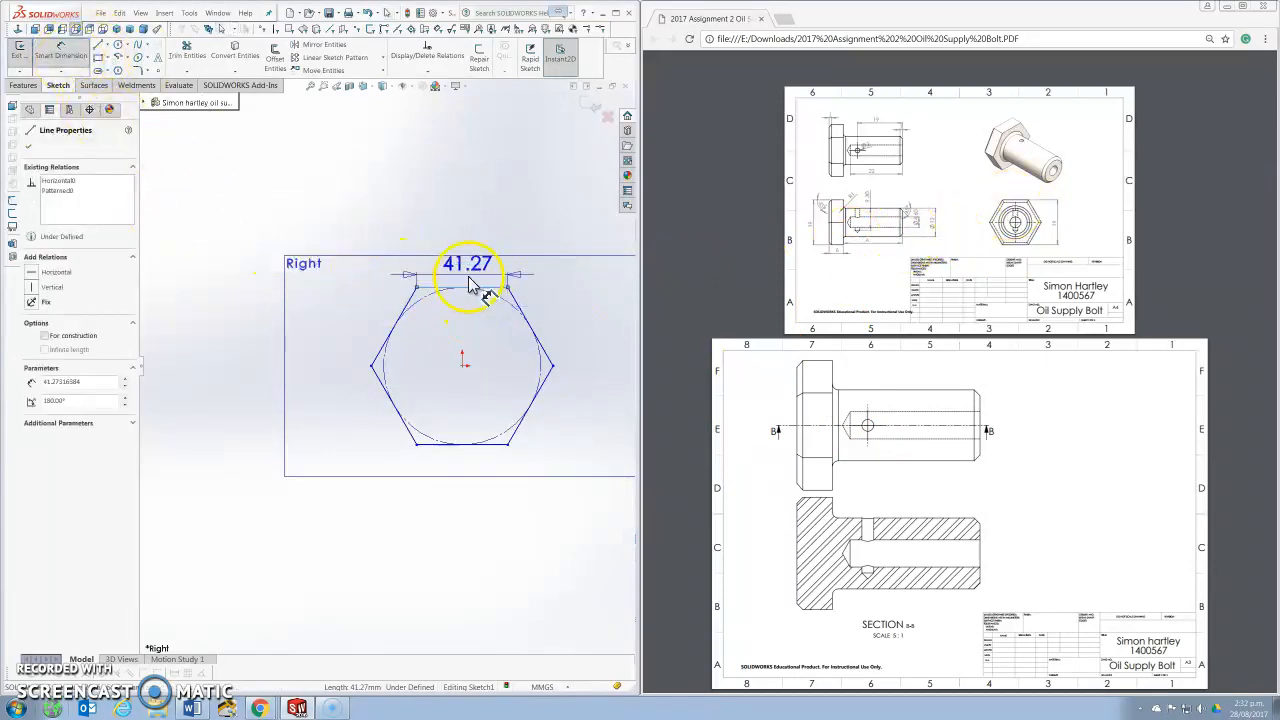
click(500, 445)
click(308, 418)
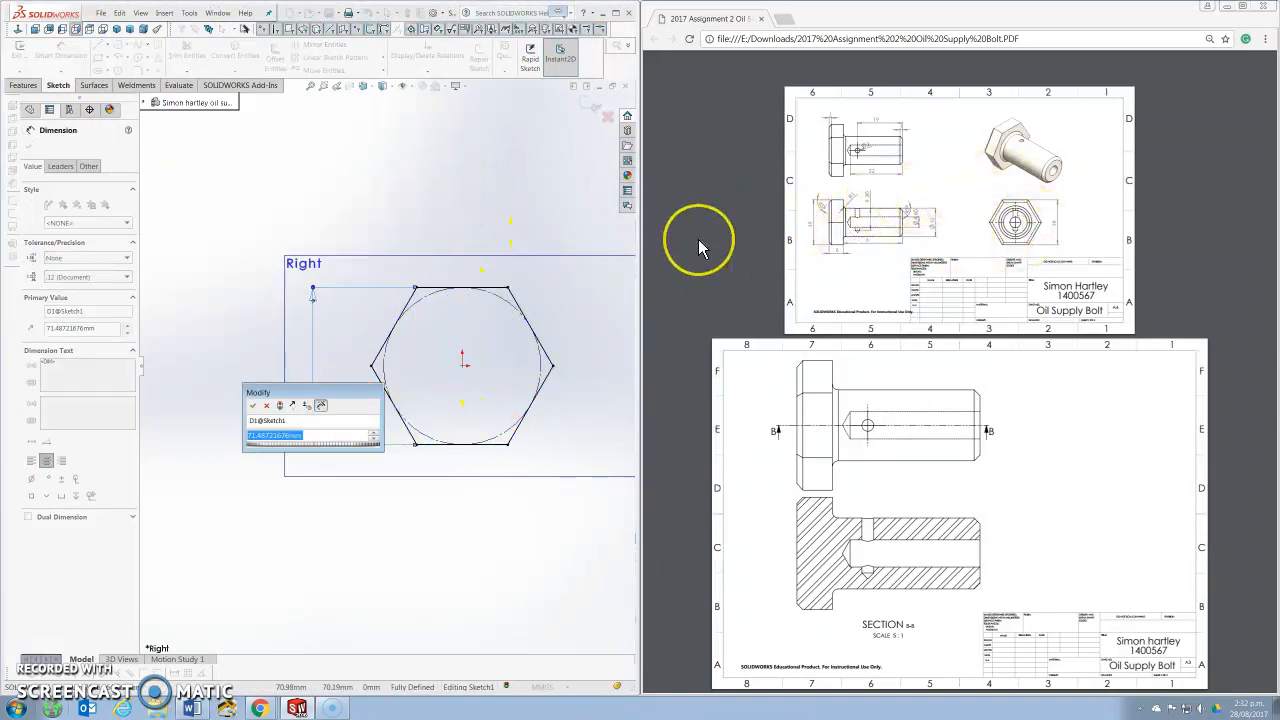
text(21)
key(Return)
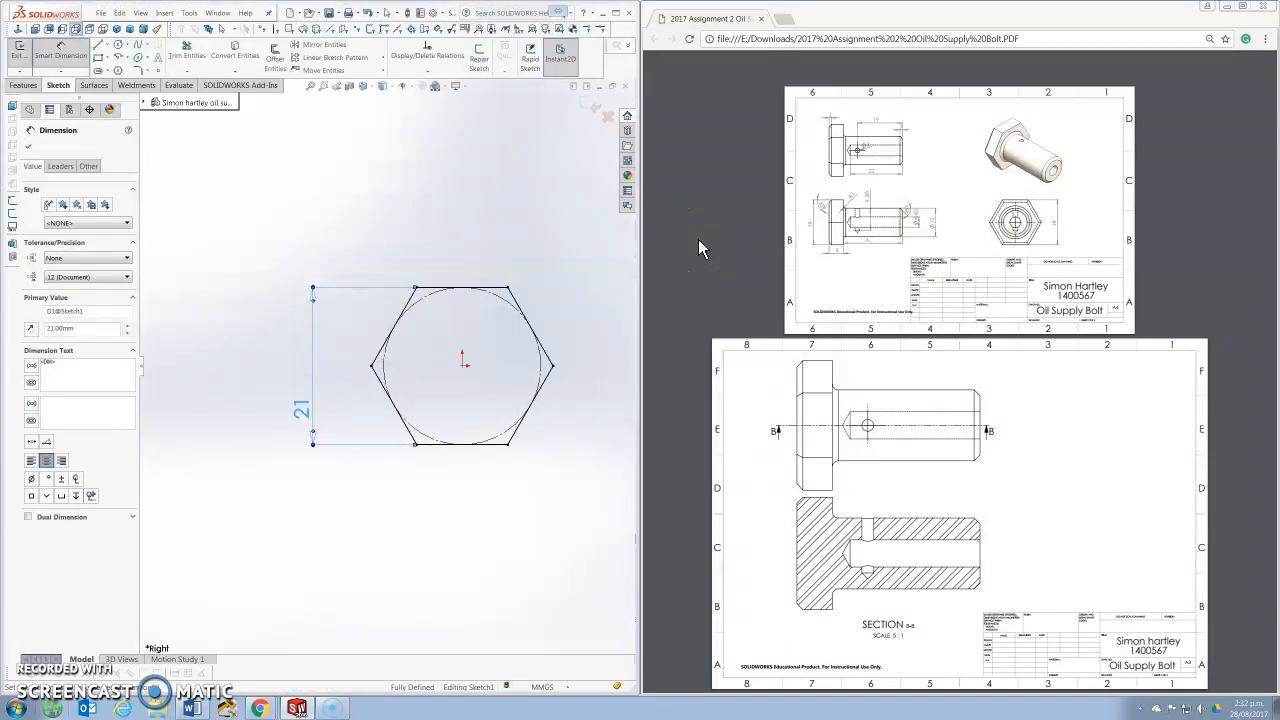
click(28, 147)
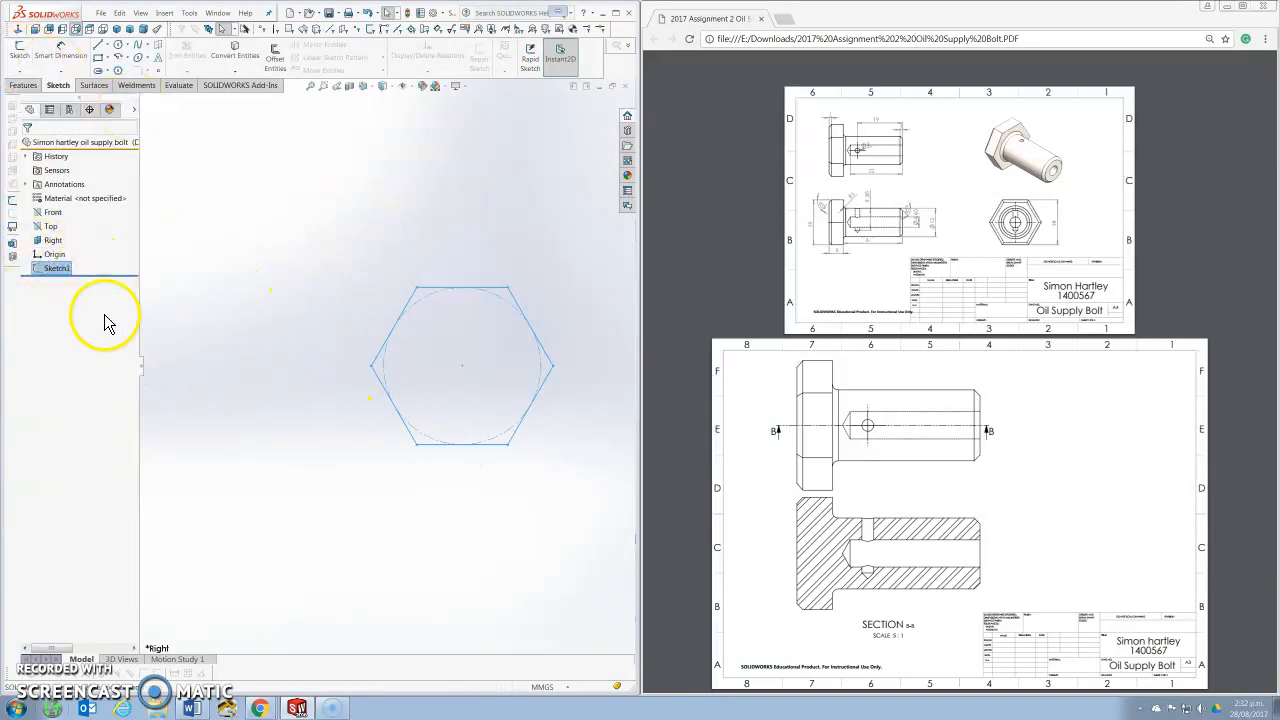
right_click(52, 270)
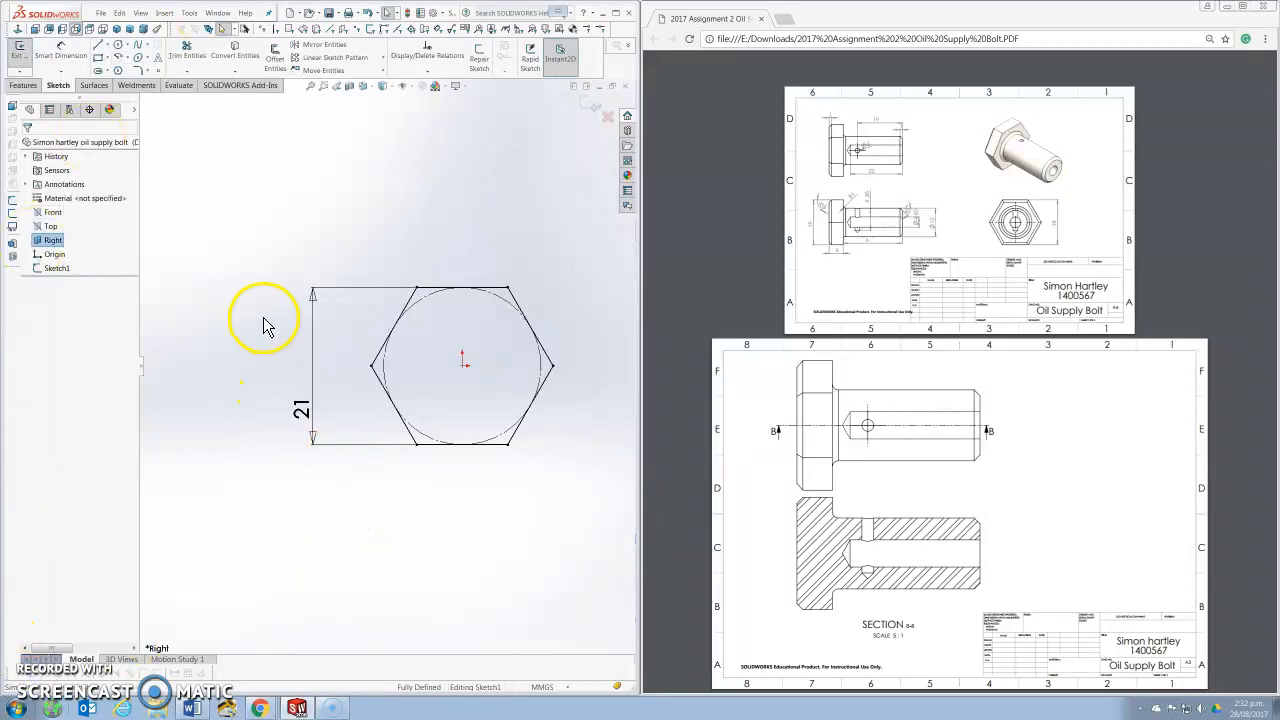
click(18, 60)
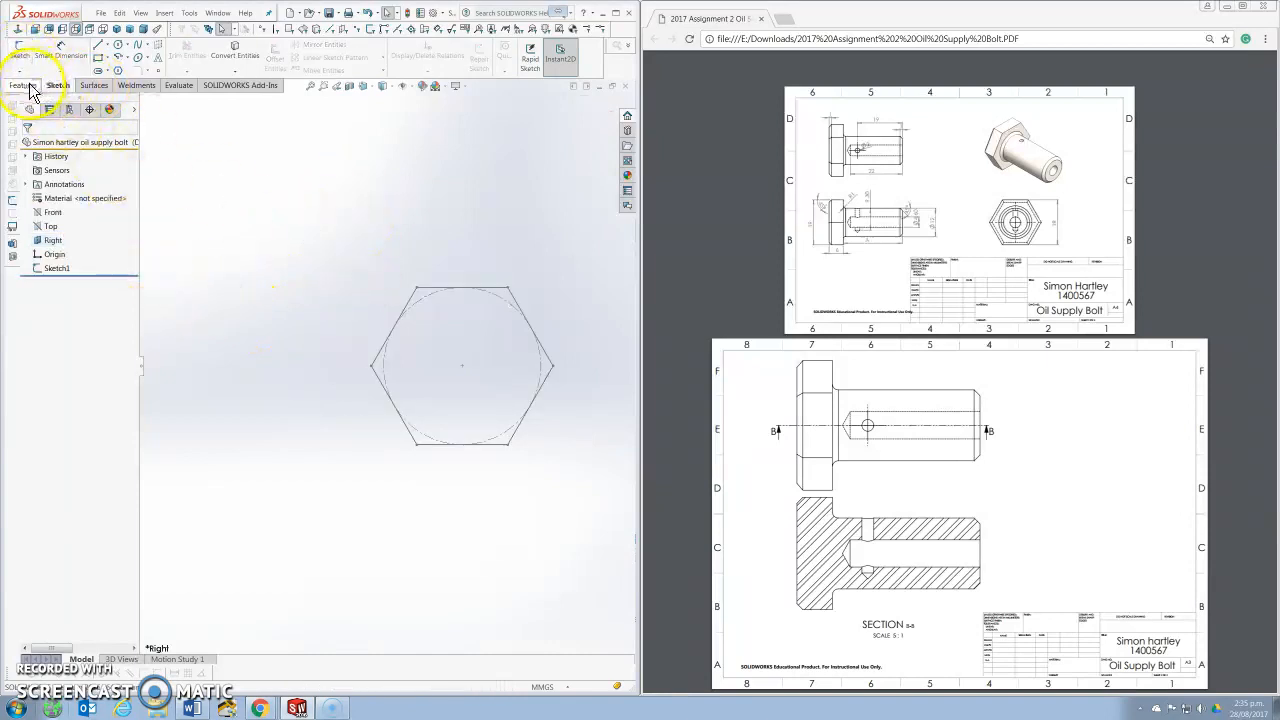
Step: Extrude the hexagon sketch as a blind boss 8 mm deep to form the bolt head
click(28, 88)
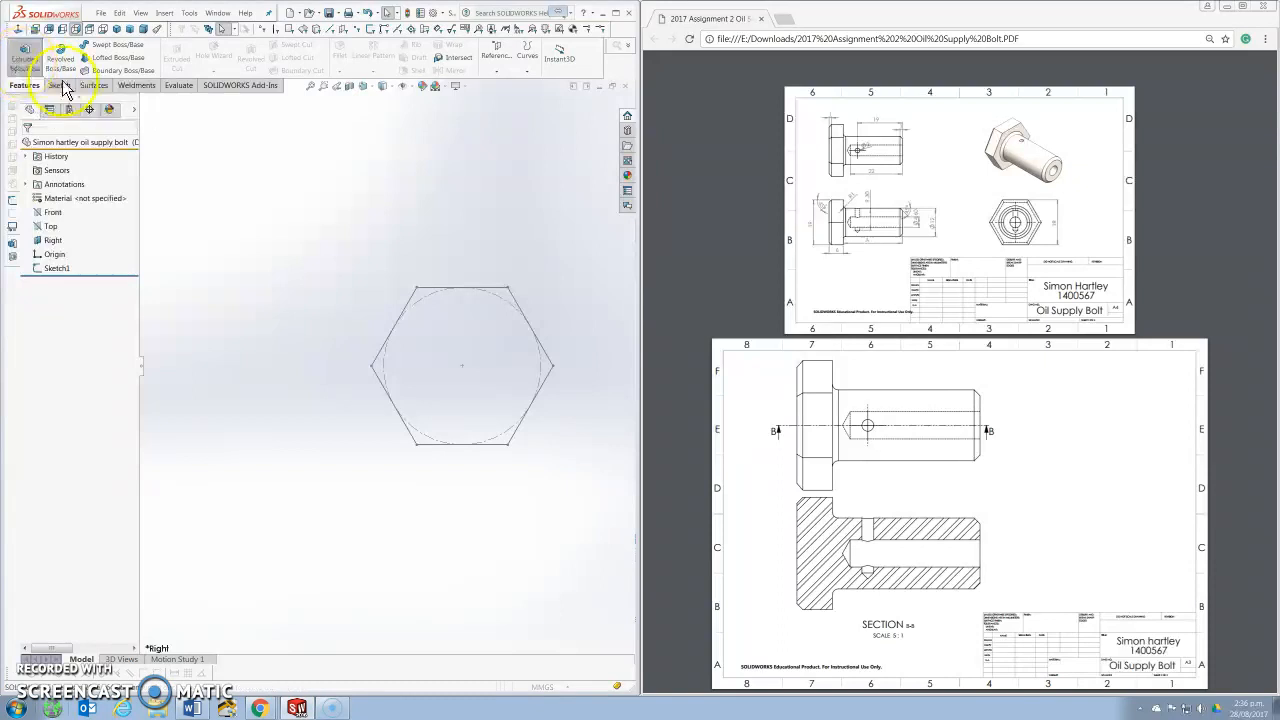
click(26, 56)
click(490, 296)
click(75, 261)
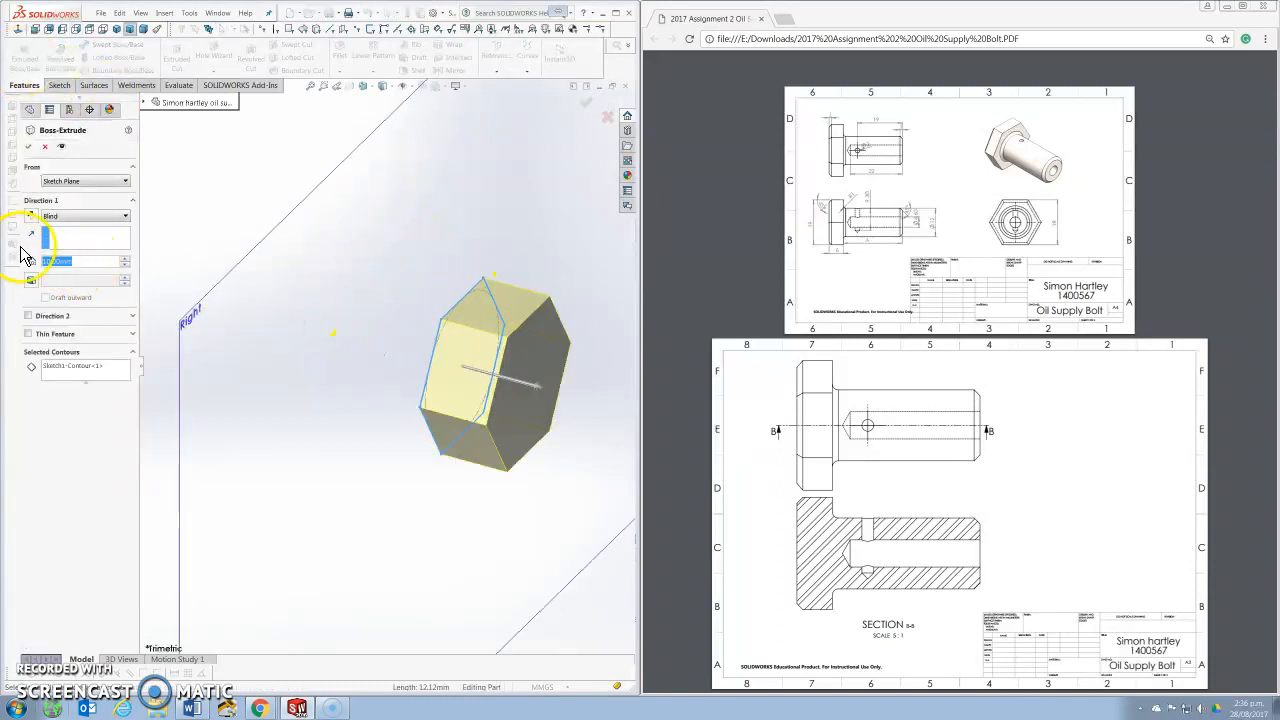
text(8)
key(Return)
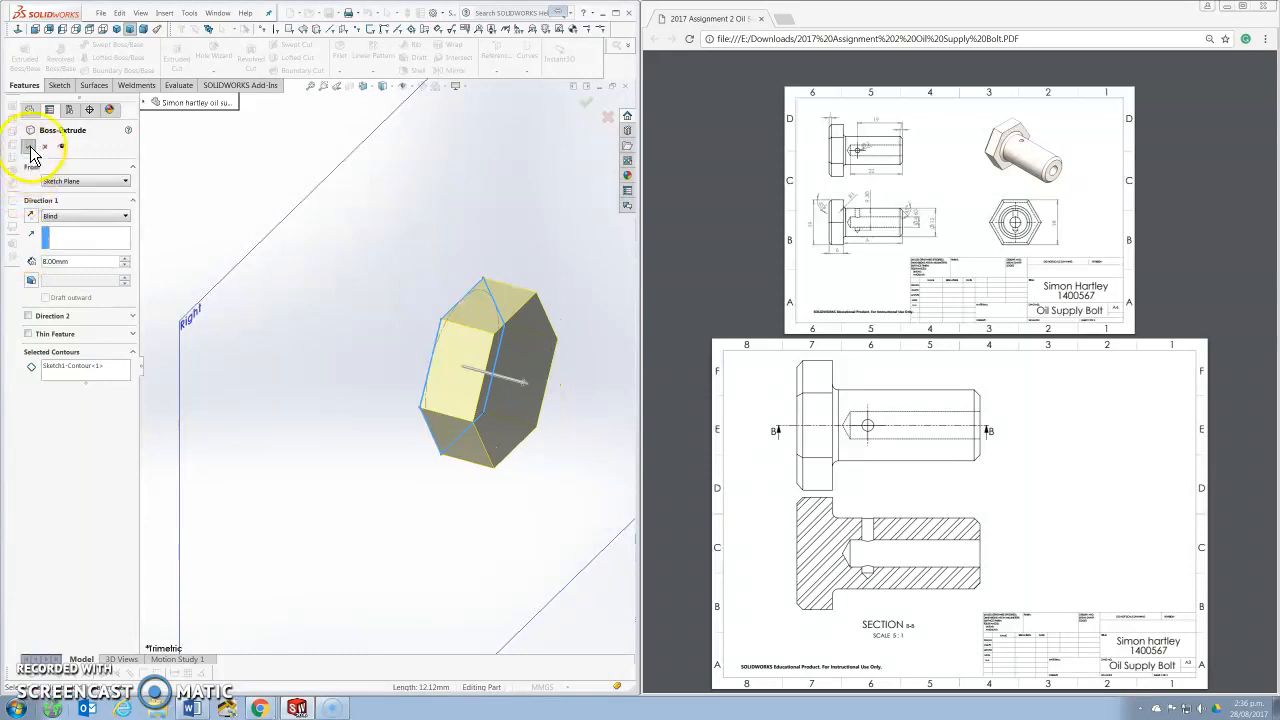
click(30, 146)
key(f)
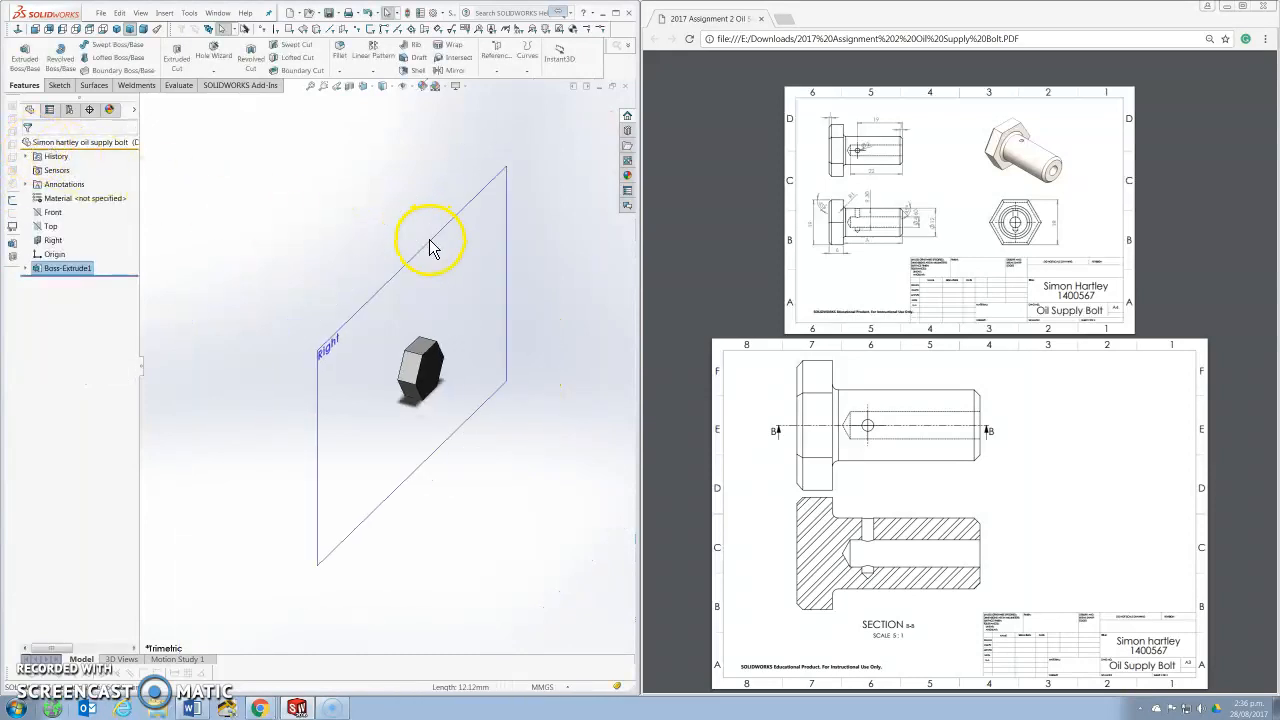
Step: Sketch a 5 mm radius circle centred on the origin on the hexagonal head's flat face and exit the sketch
middle_drag(376, 368, 422, 370)
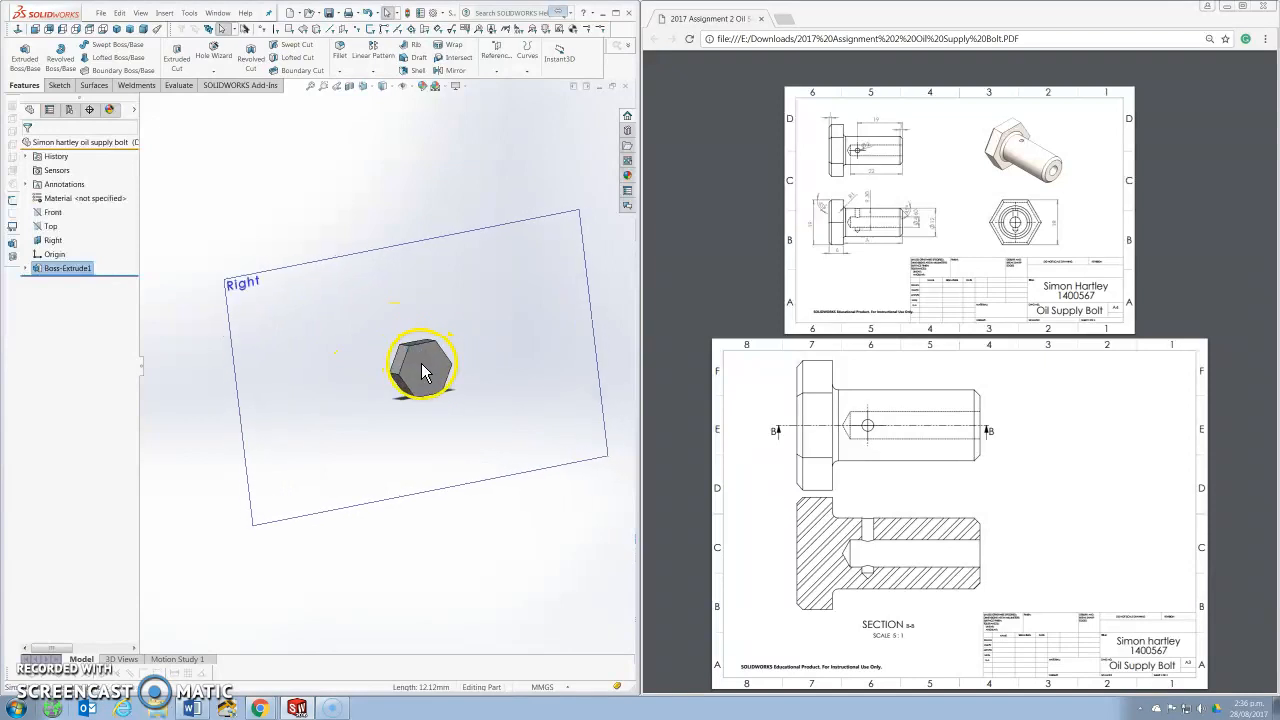
click(422, 372)
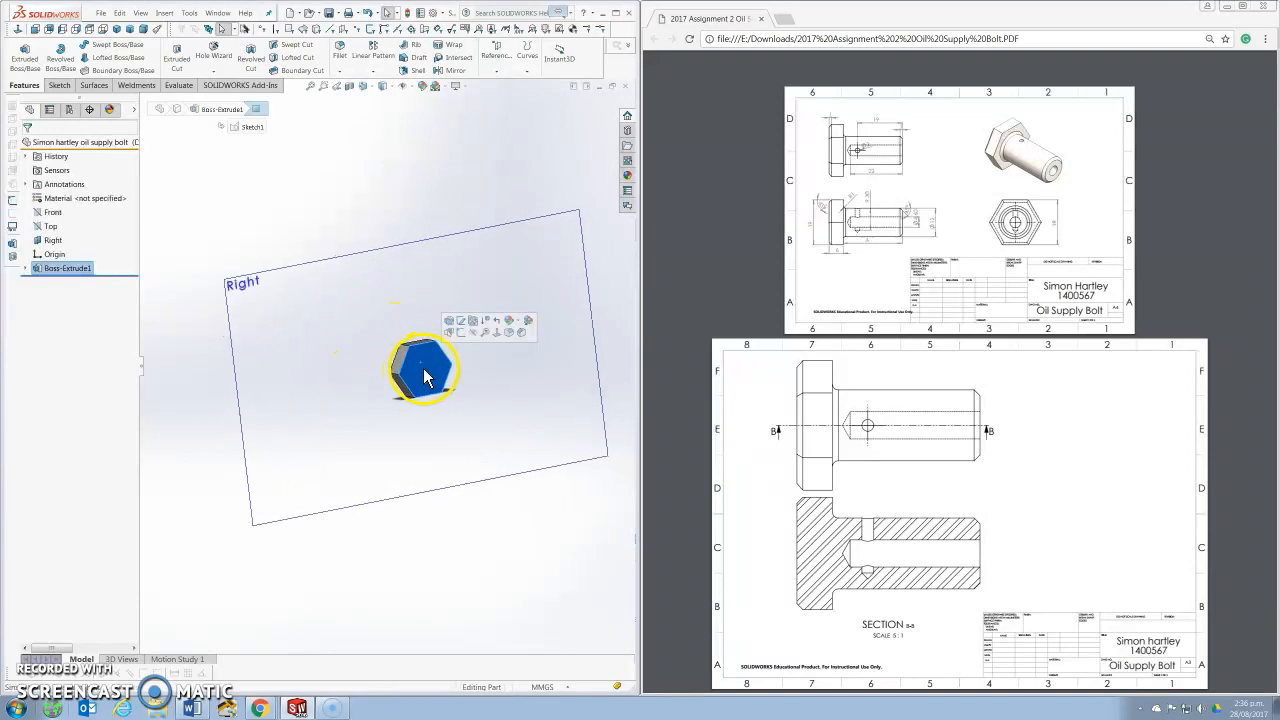
click(461, 336)
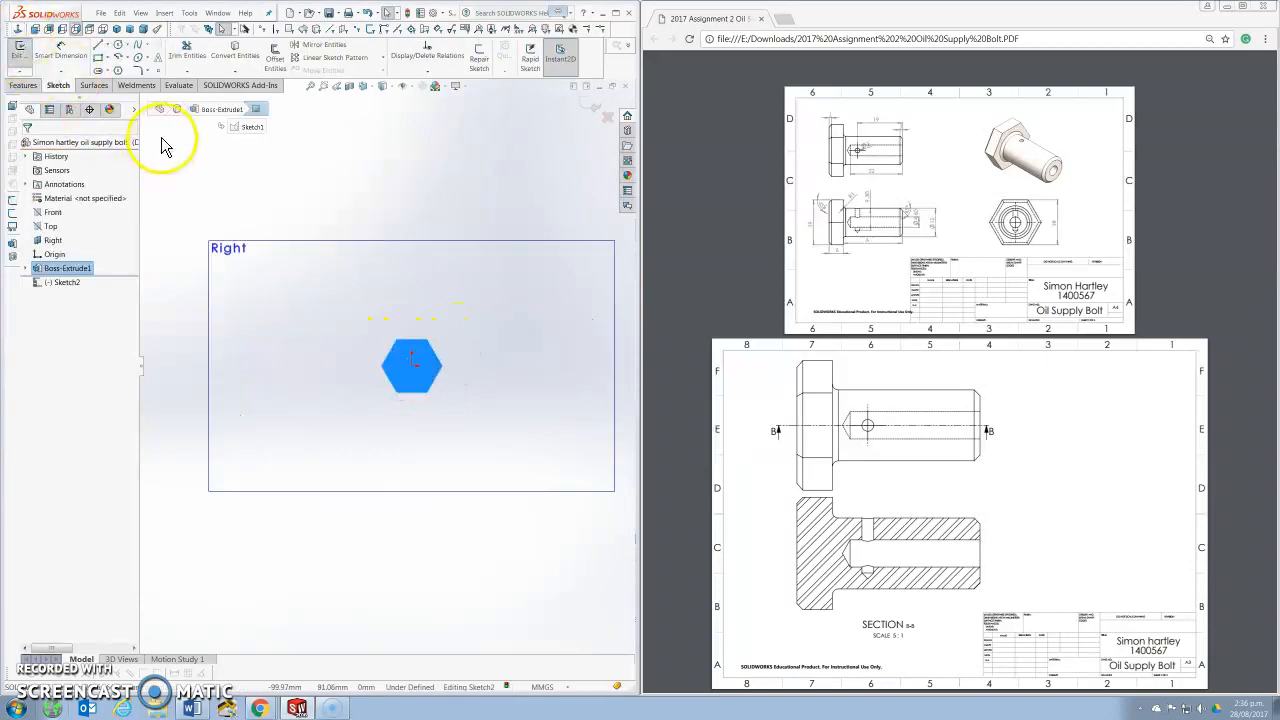
click(118, 47)
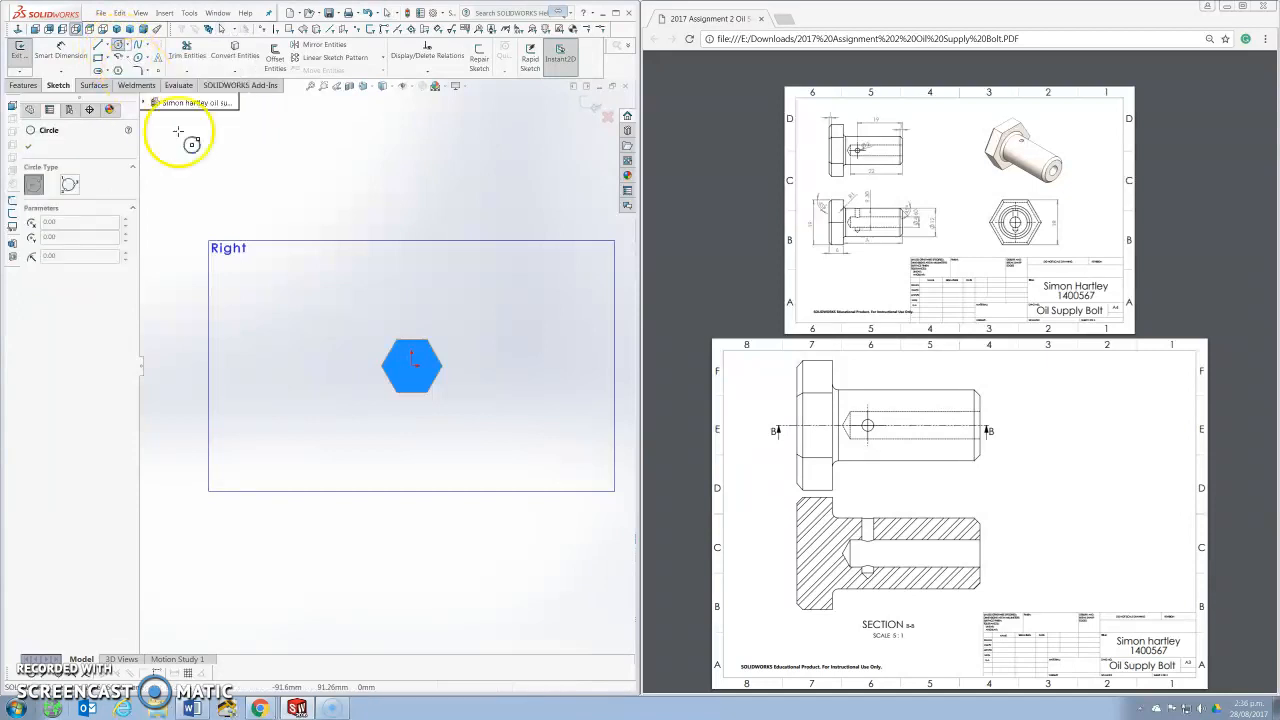
click(413, 366)
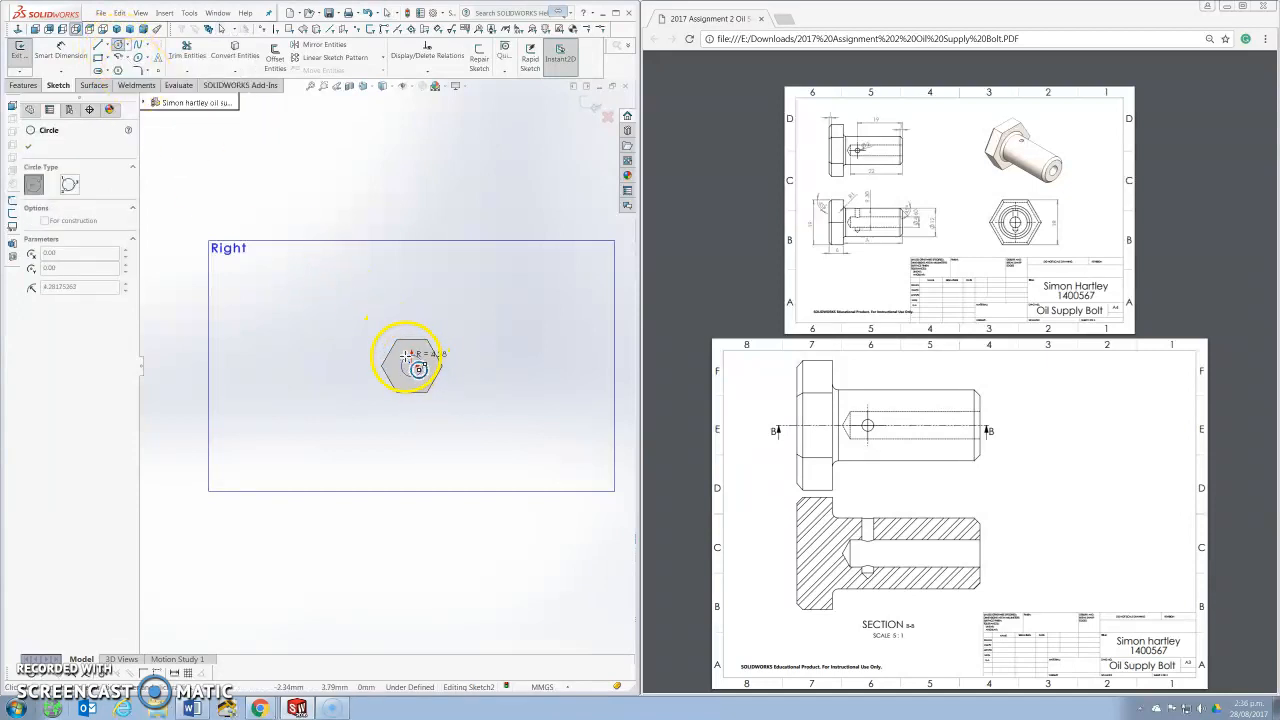
click(402, 352)
double_click(95, 412)
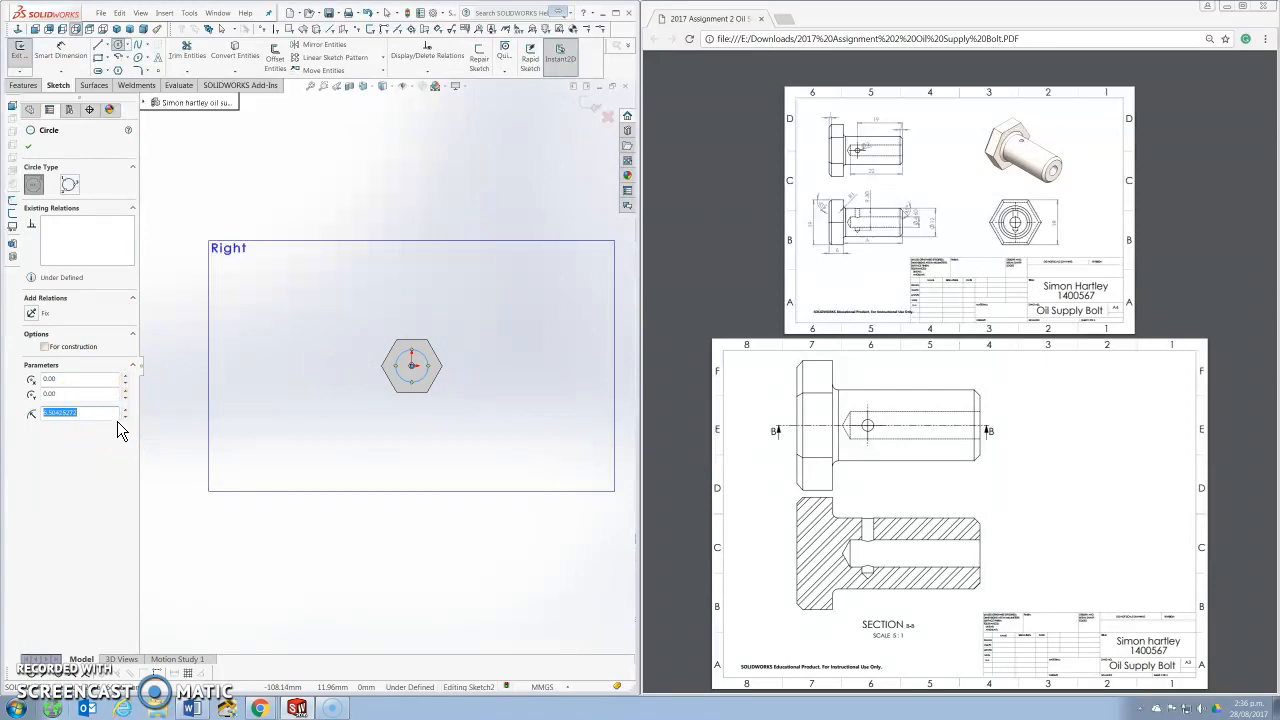
text(5)
key(Return)
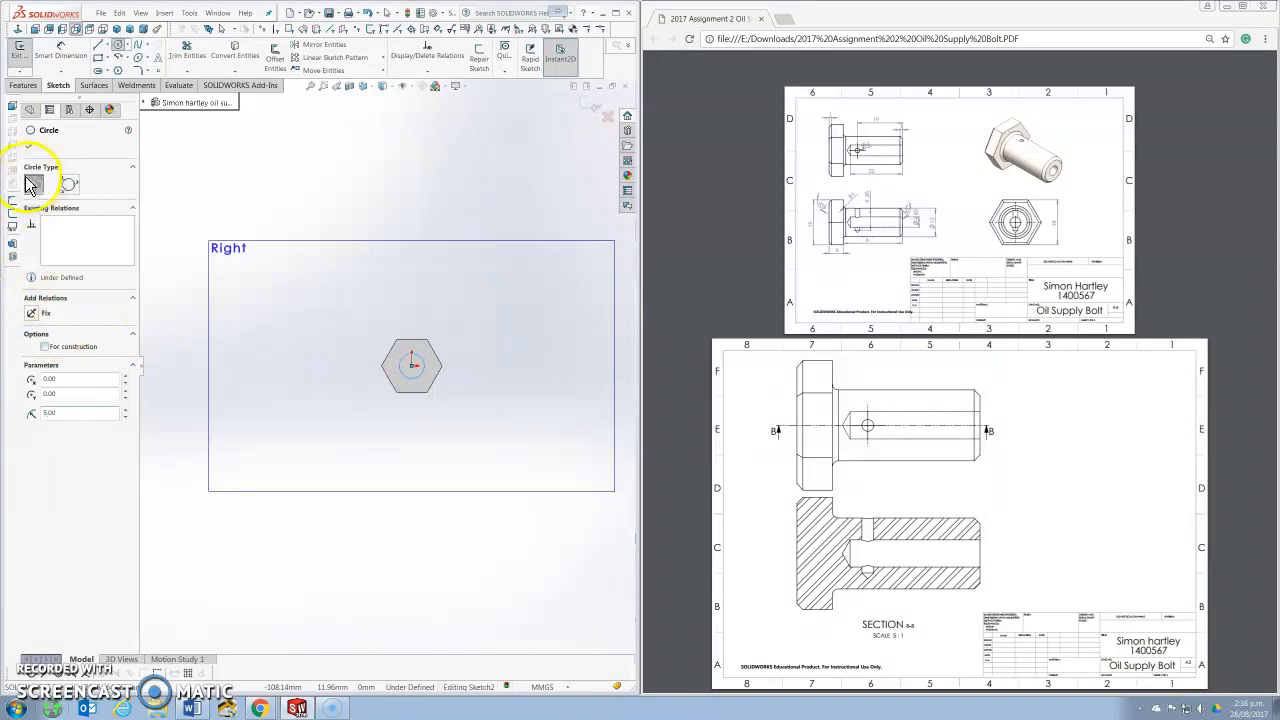
click(28, 146)
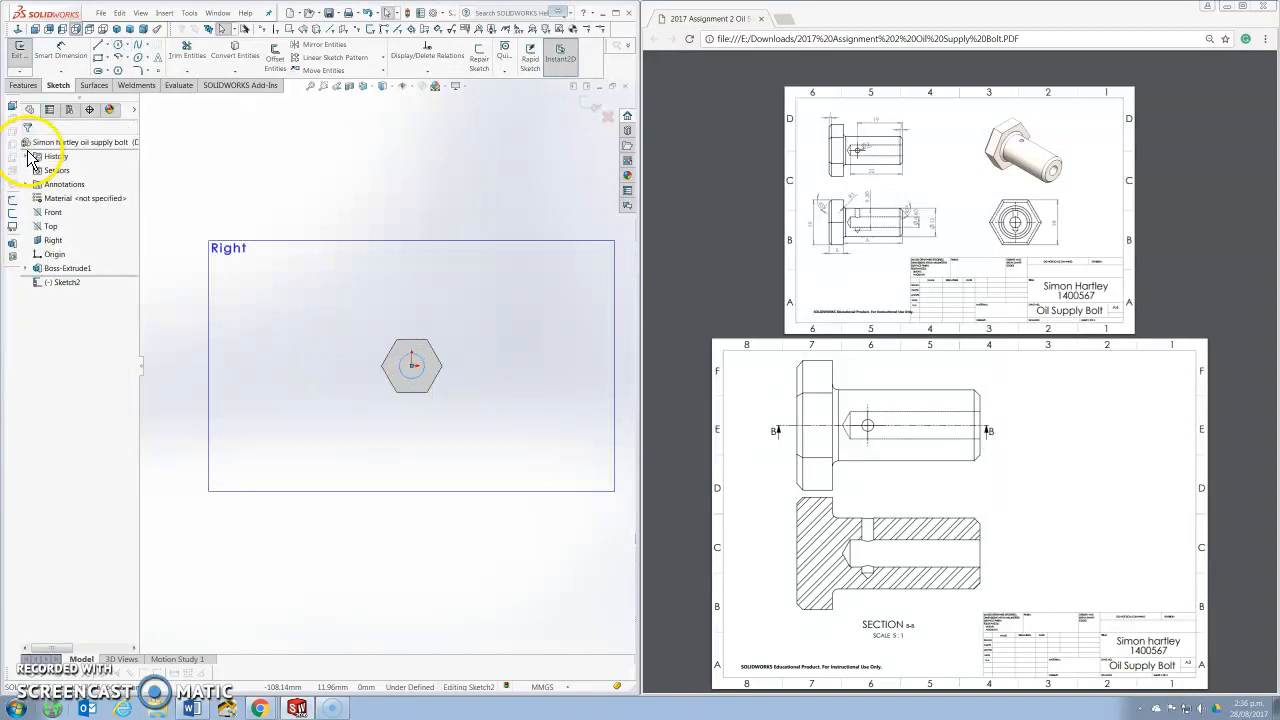
click(22, 55)
Step: Reopen the circle sketch, dimension the circle's diameter as 10 mm and exit the sketch
click(64, 284)
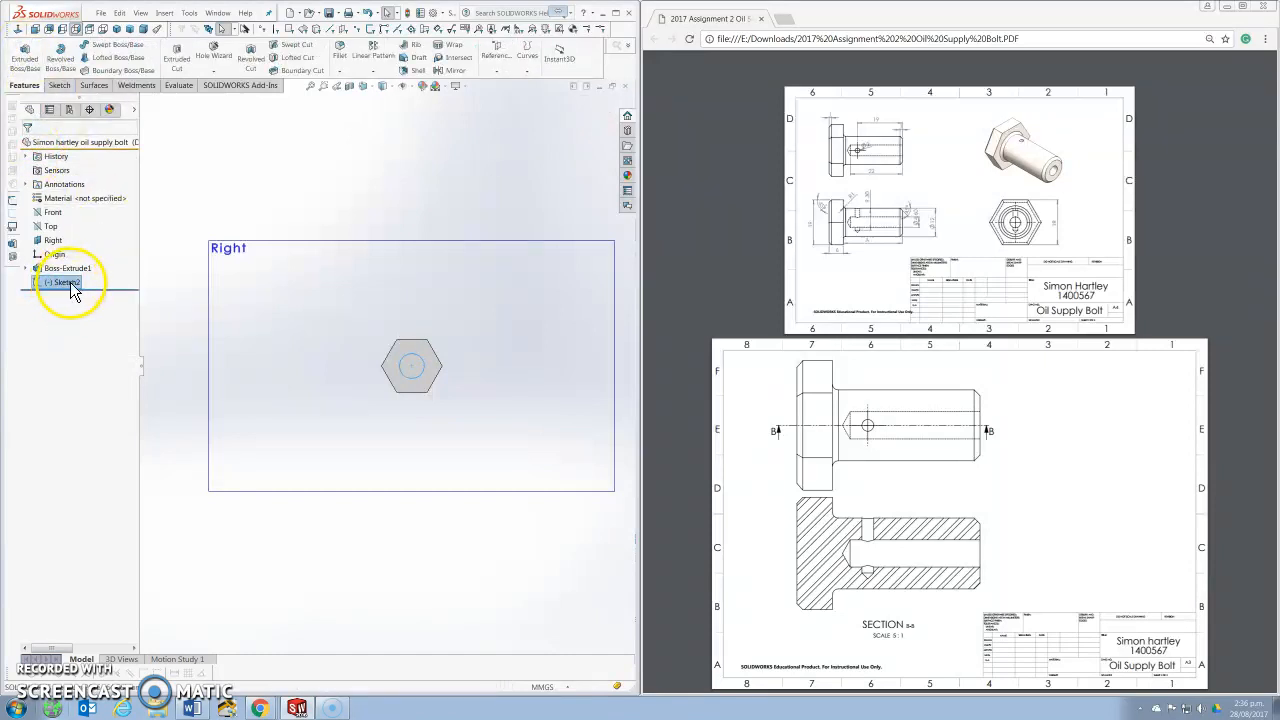
right_click(72, 288)
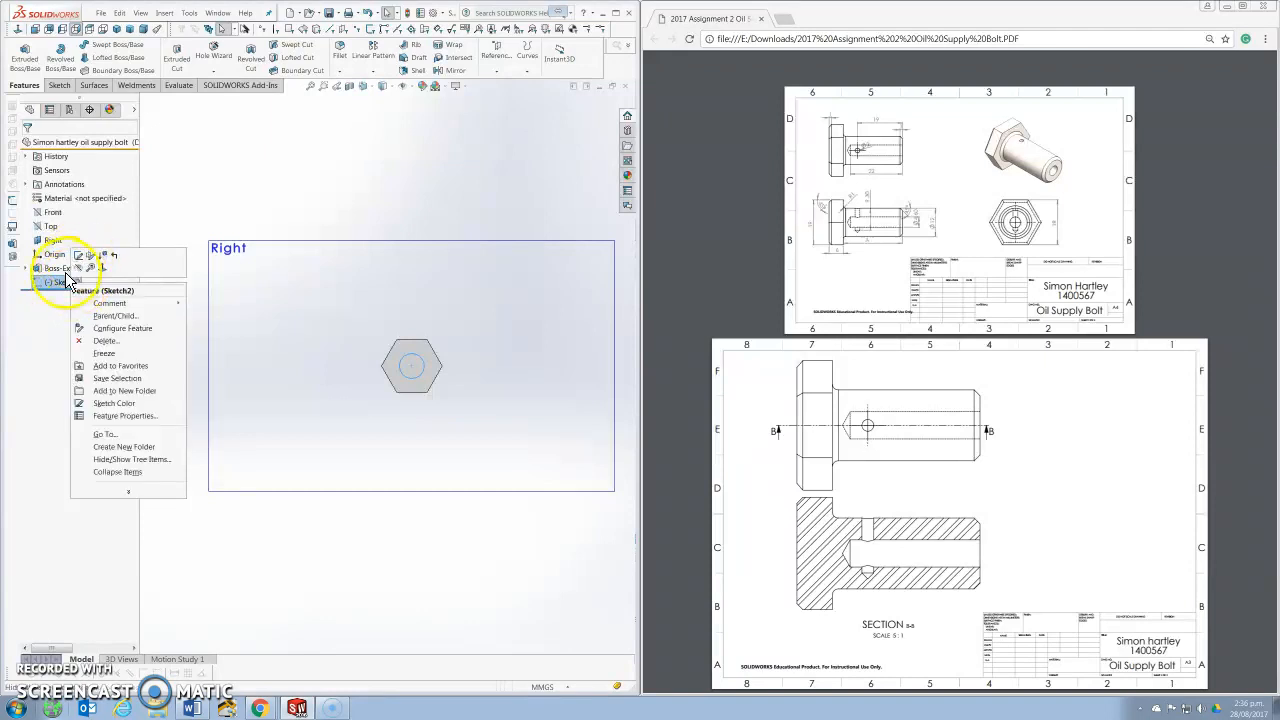
click(80, 256)
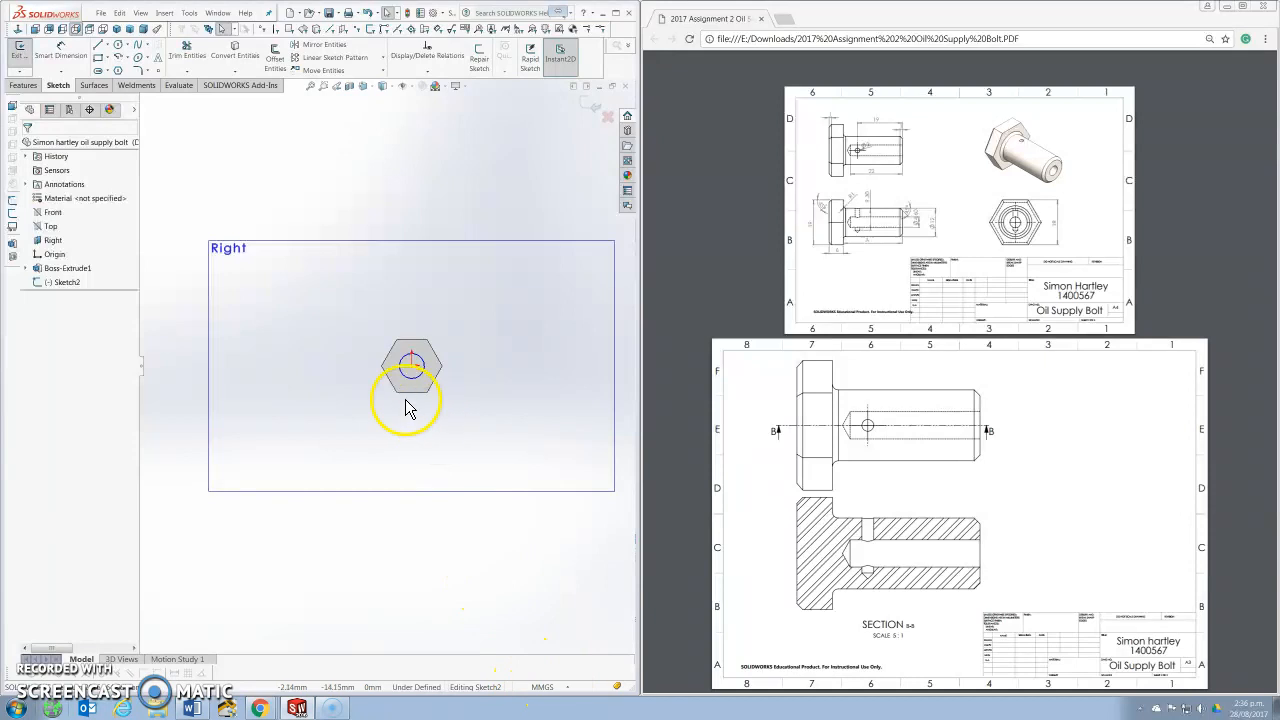
scroll(406, 405, down, 4)
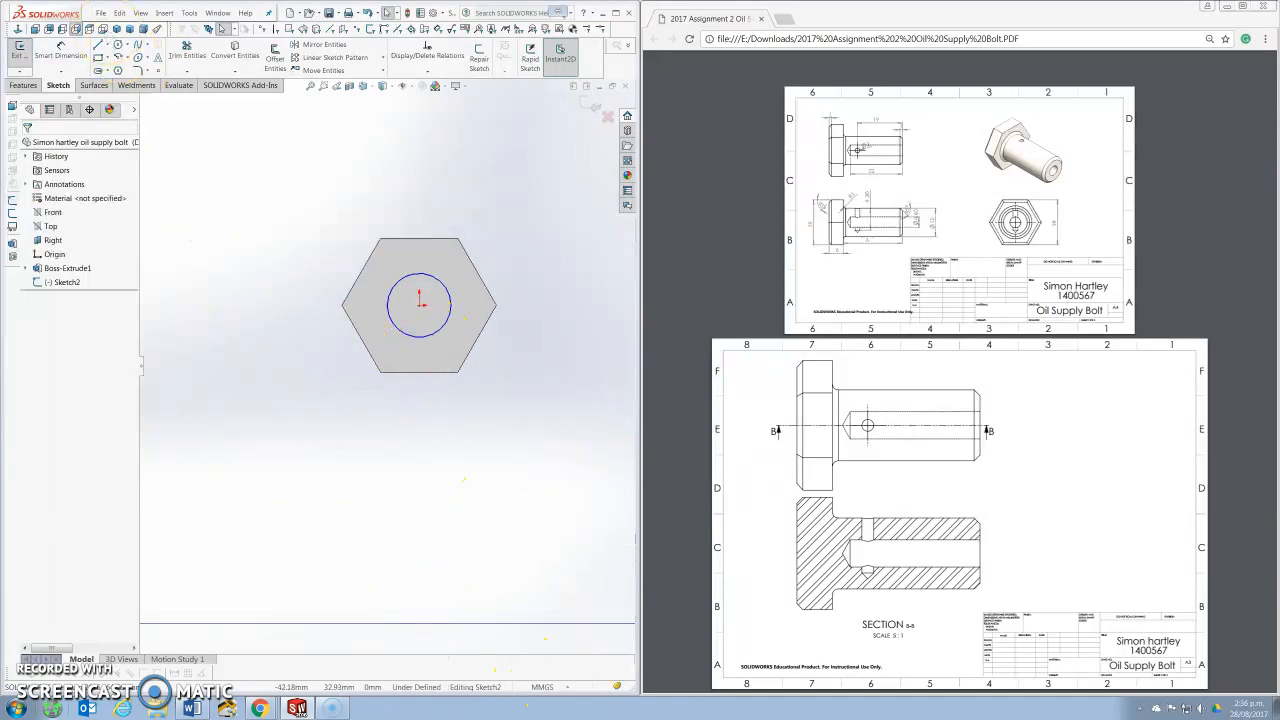
click(61, 50)
click(444, 283)
click(470, 282)
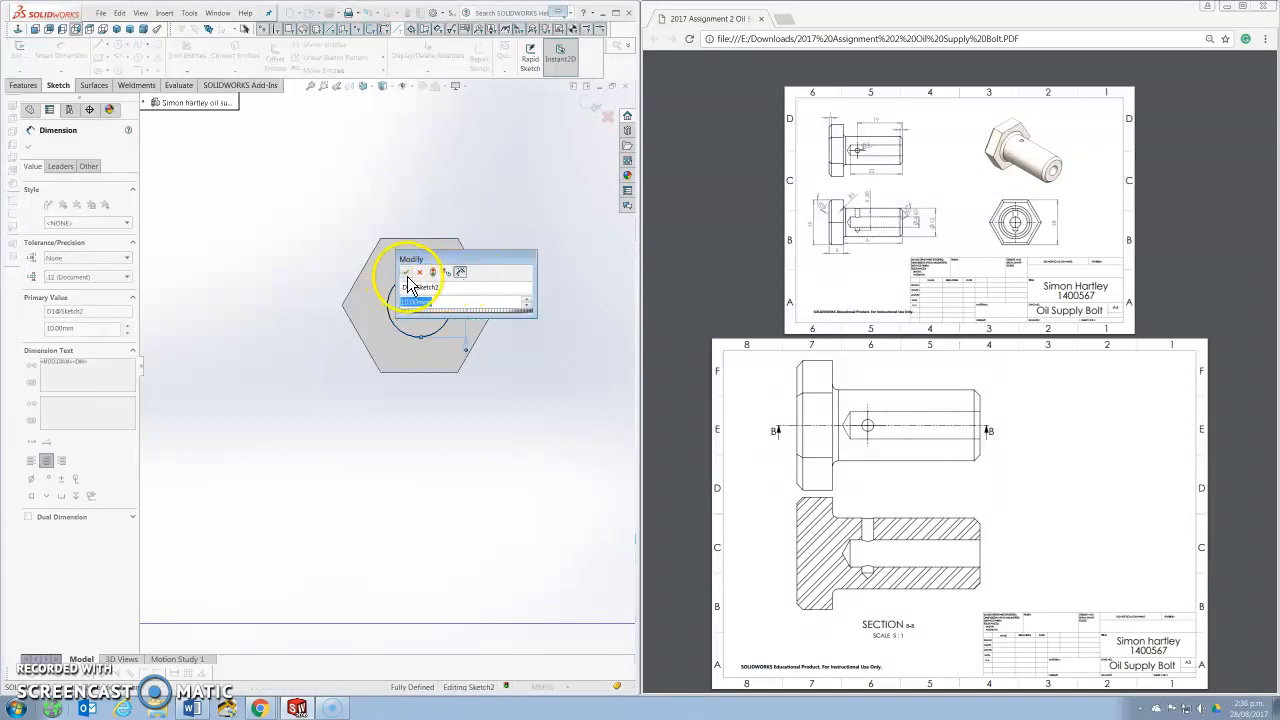
click(405, 273)
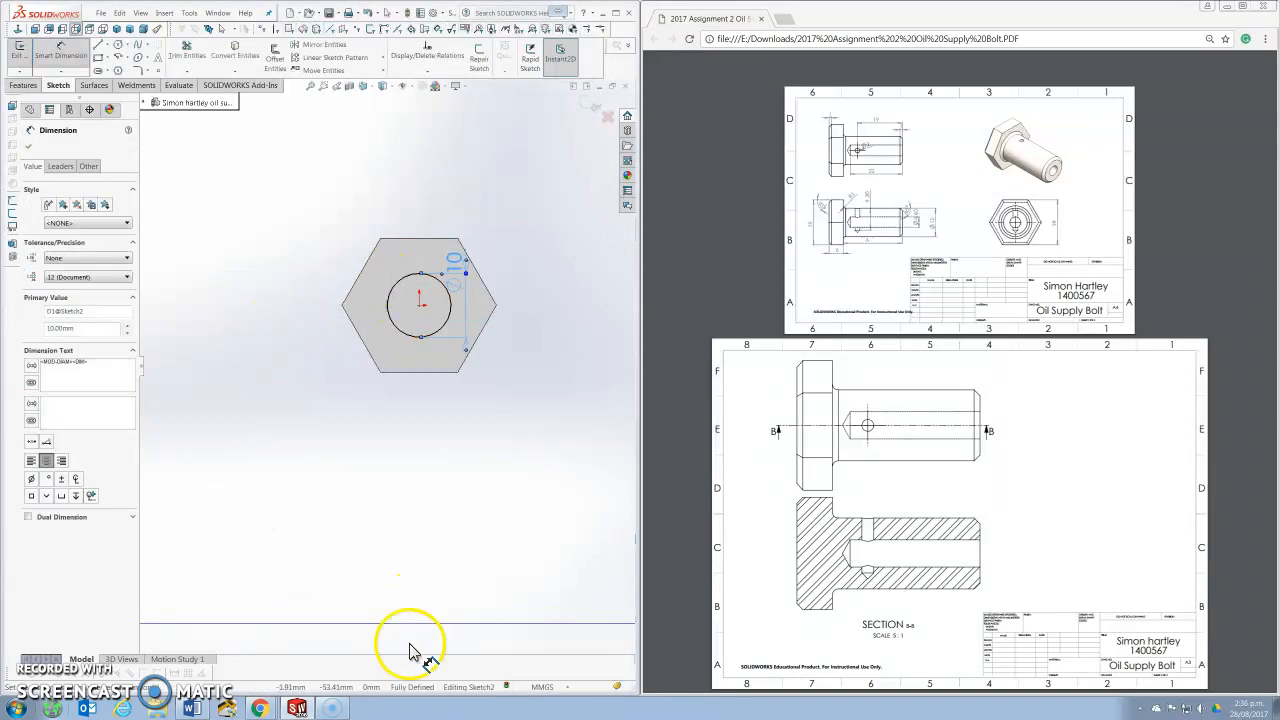
click(19, 50)
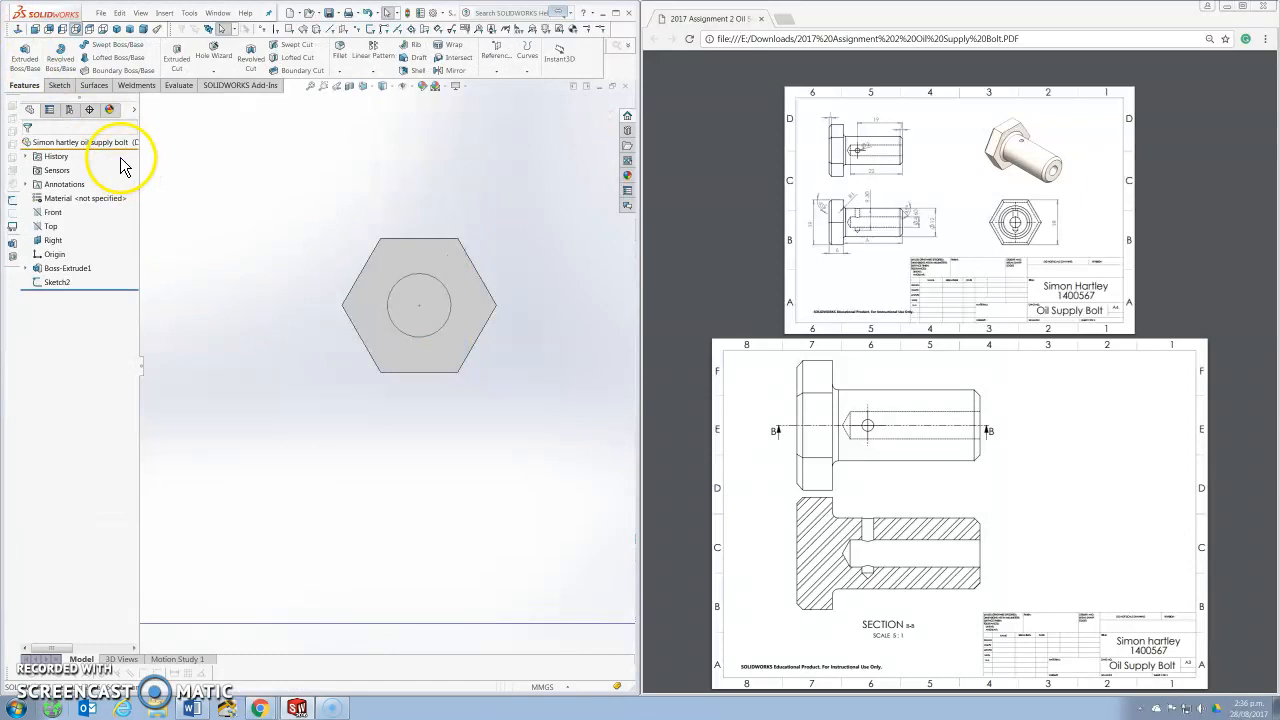
Step: Extrude the circle sketch as a blind boss 40 mm deep to form the bolt shank
click(24, 55)
click(423, 345)
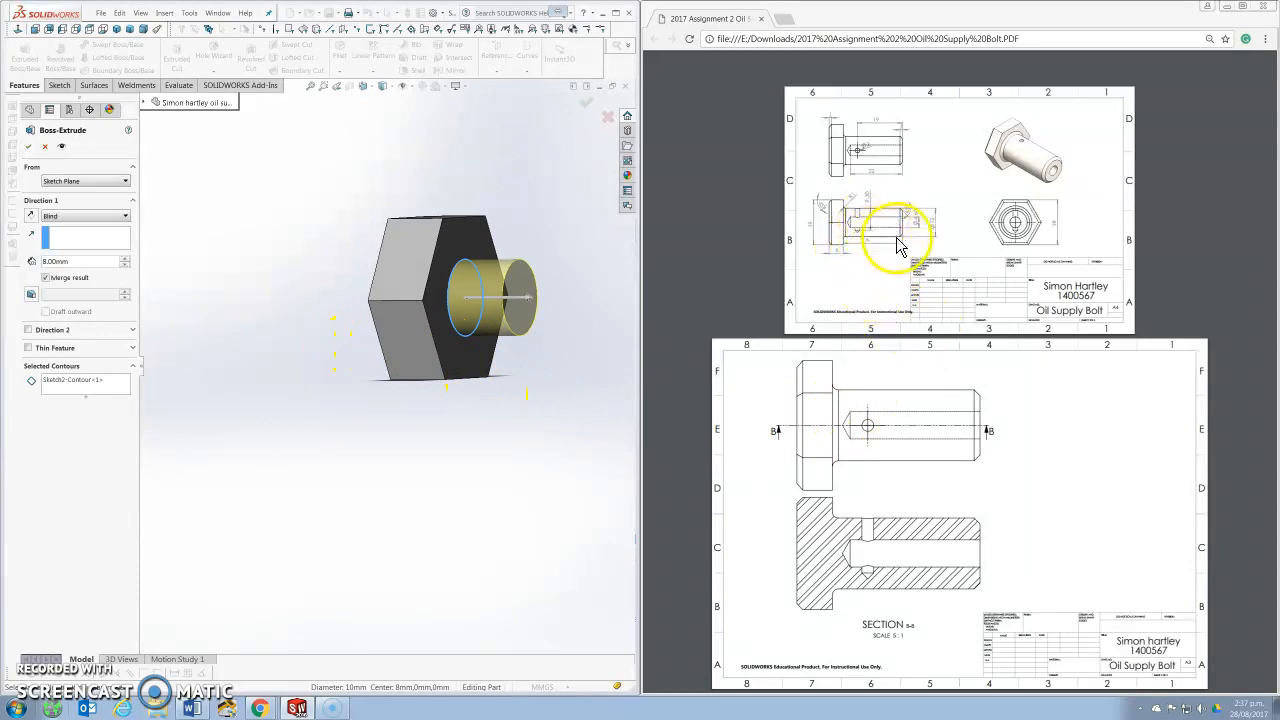
double_click(75, 261)
text(40)
key(Return)
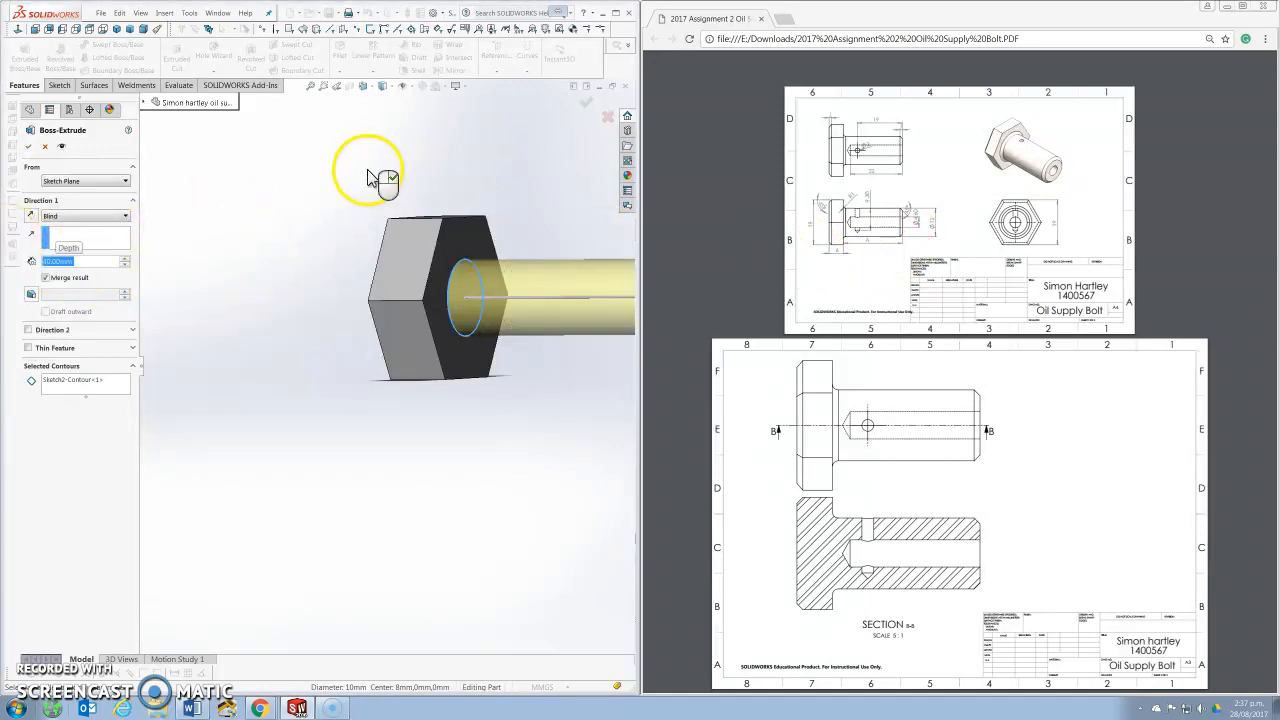
scroll(610, 320, up, 3)
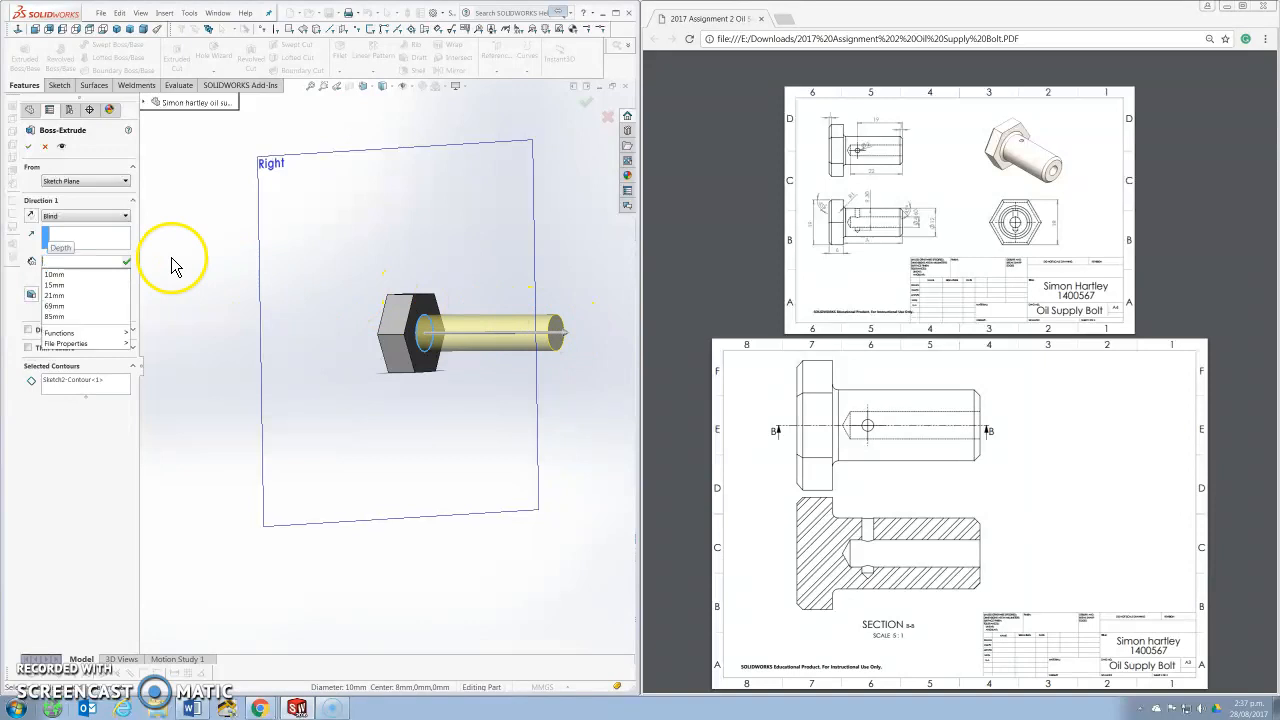
click(28, 147)
Step: Turn on perspective display for the model view
mouse_move(354, 306)
middle_down()
mouse_move(408, 285)
mouse_move(374, 289)
mouse_move(366, 316)
middle_up()
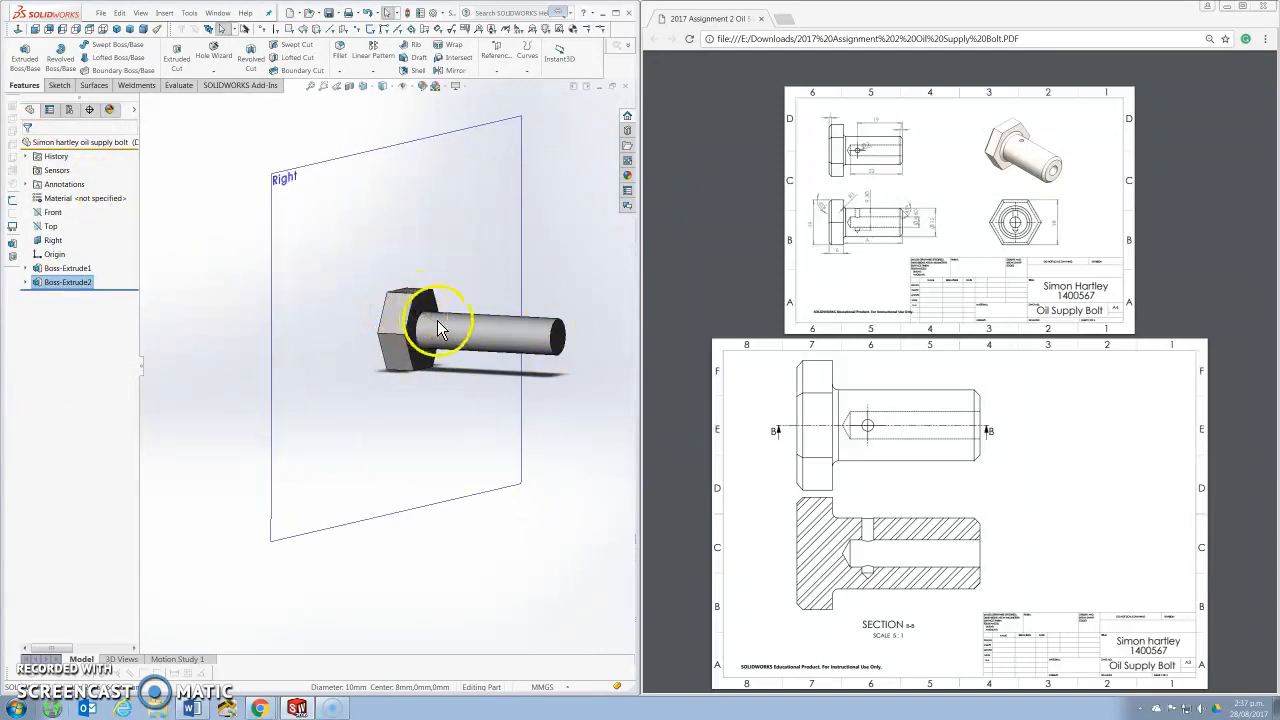
middle_drag(416, 328, 392, 323)
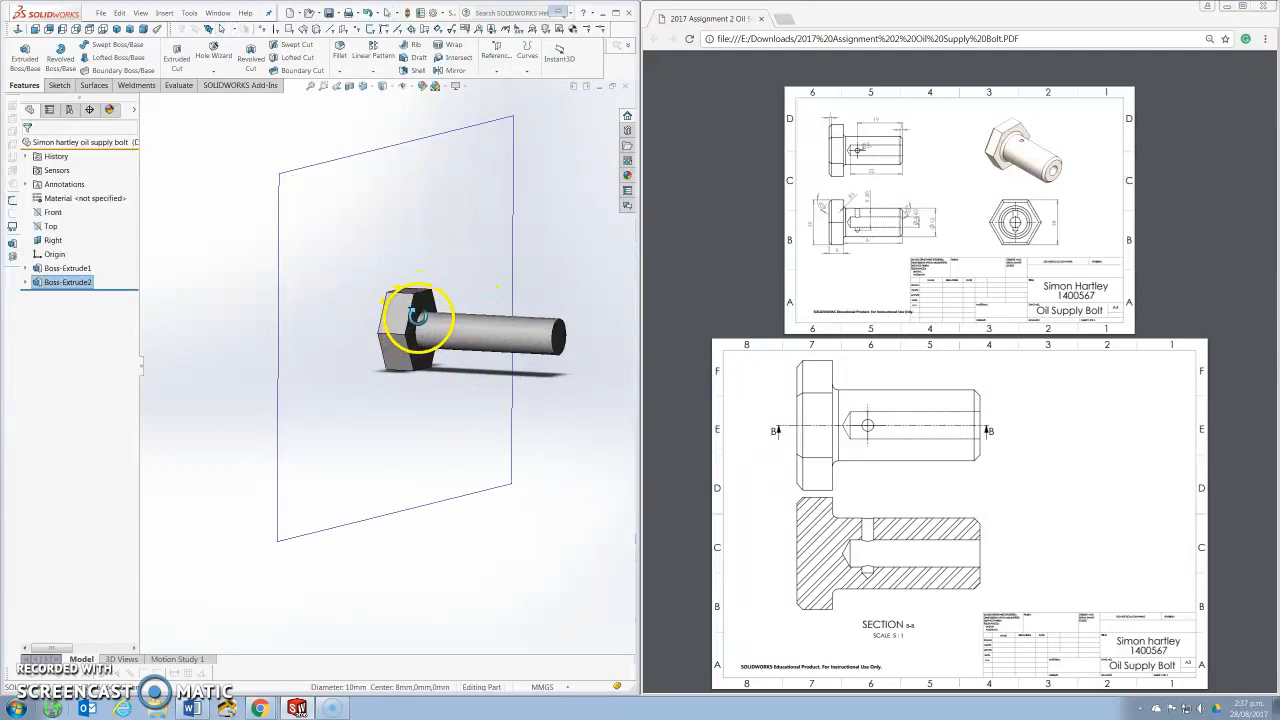
click(459, 86)
click(489, 146)
click(517, 191)
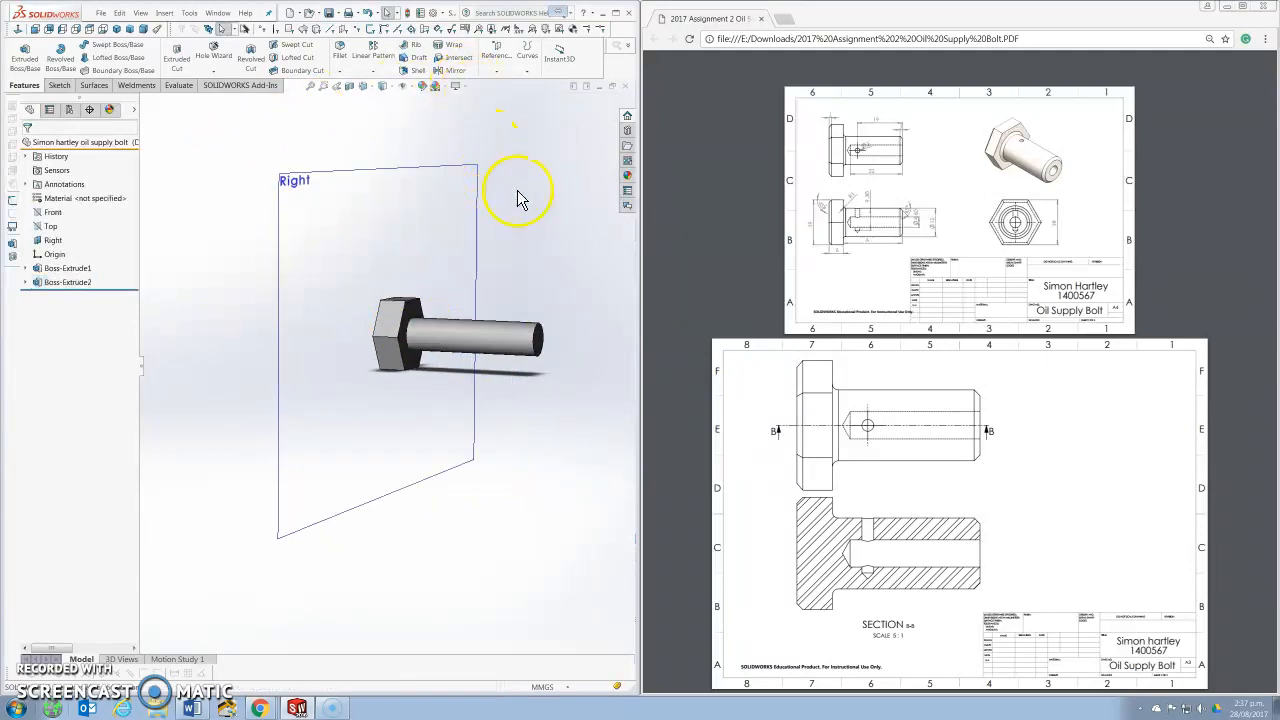
middle_drag(368, 200, 395, 185)
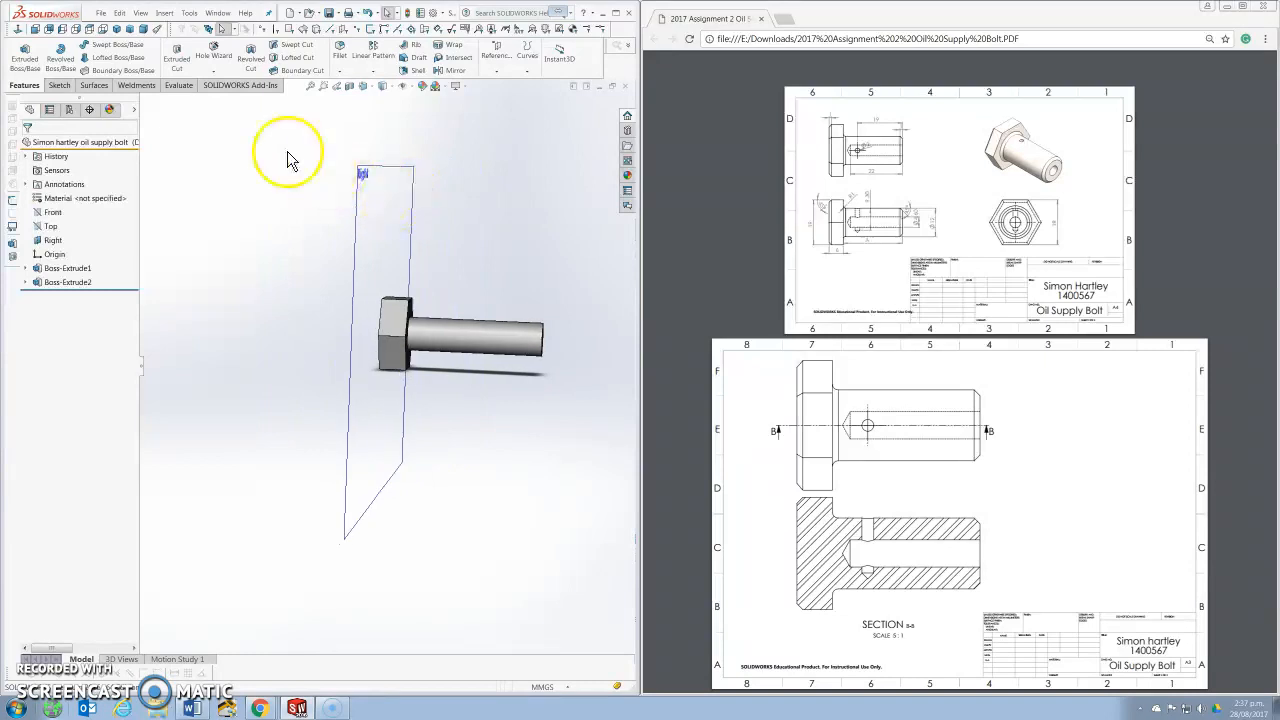
Step: Fillet the edge where the shank meets the hexagonal head with a 2 mm radius
click(342, 58)
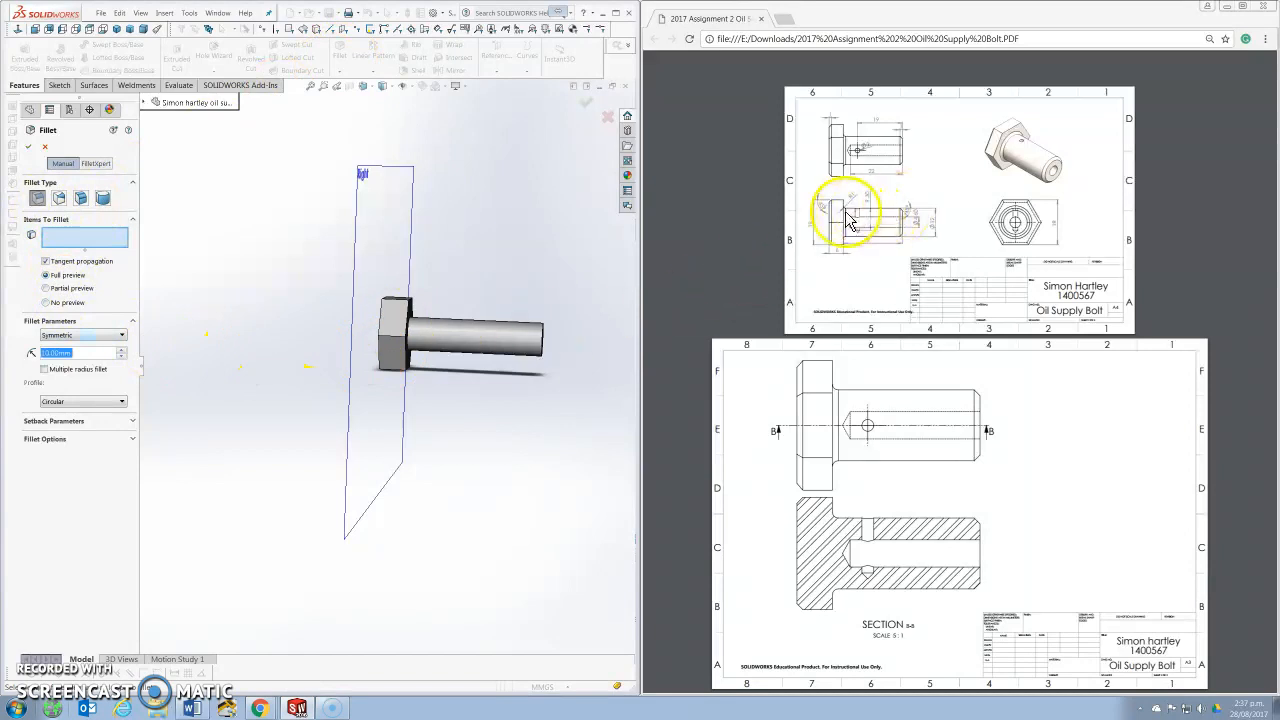
scroll(409, 314, down, 5)
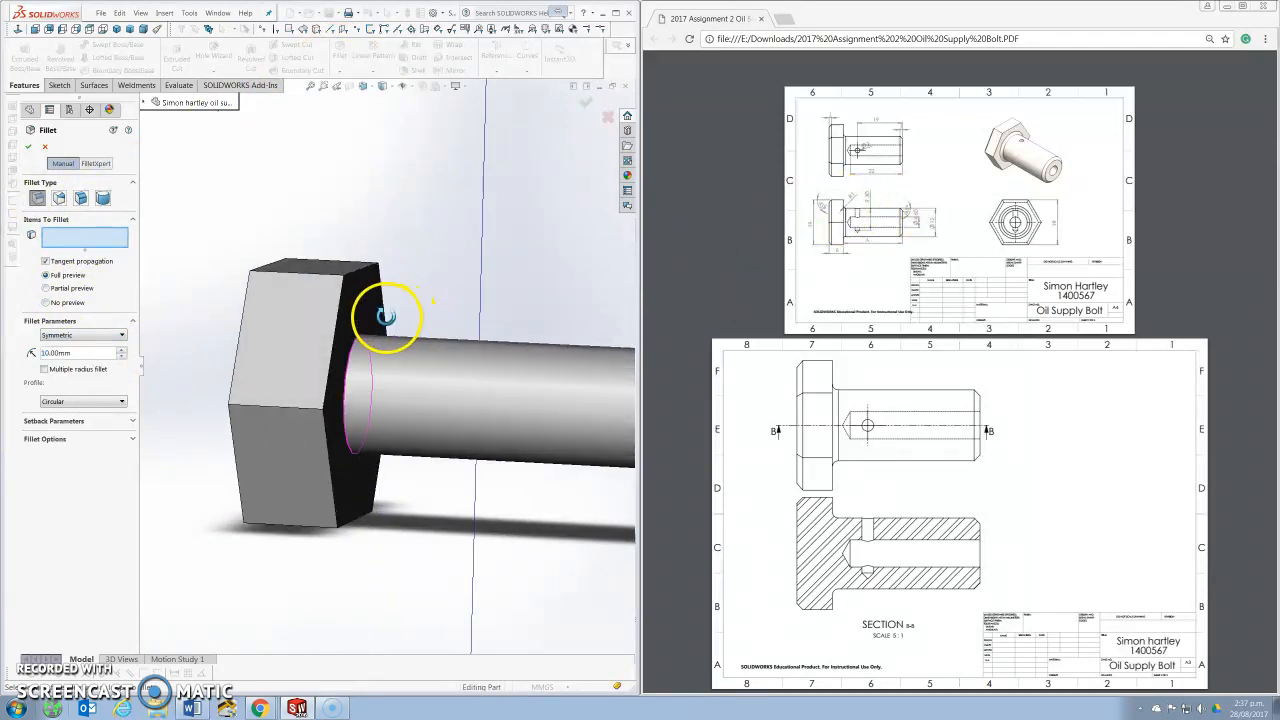
drag(90, 355, 33, 350)
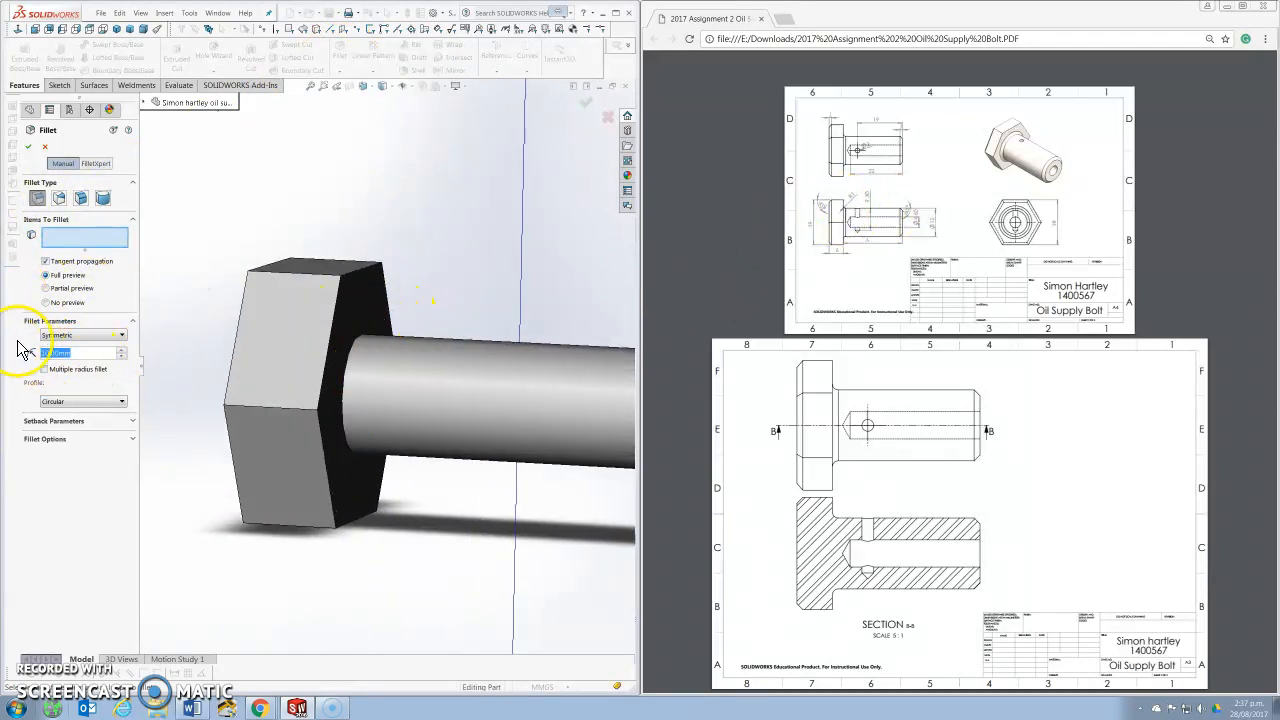
text(1)
key(Return)
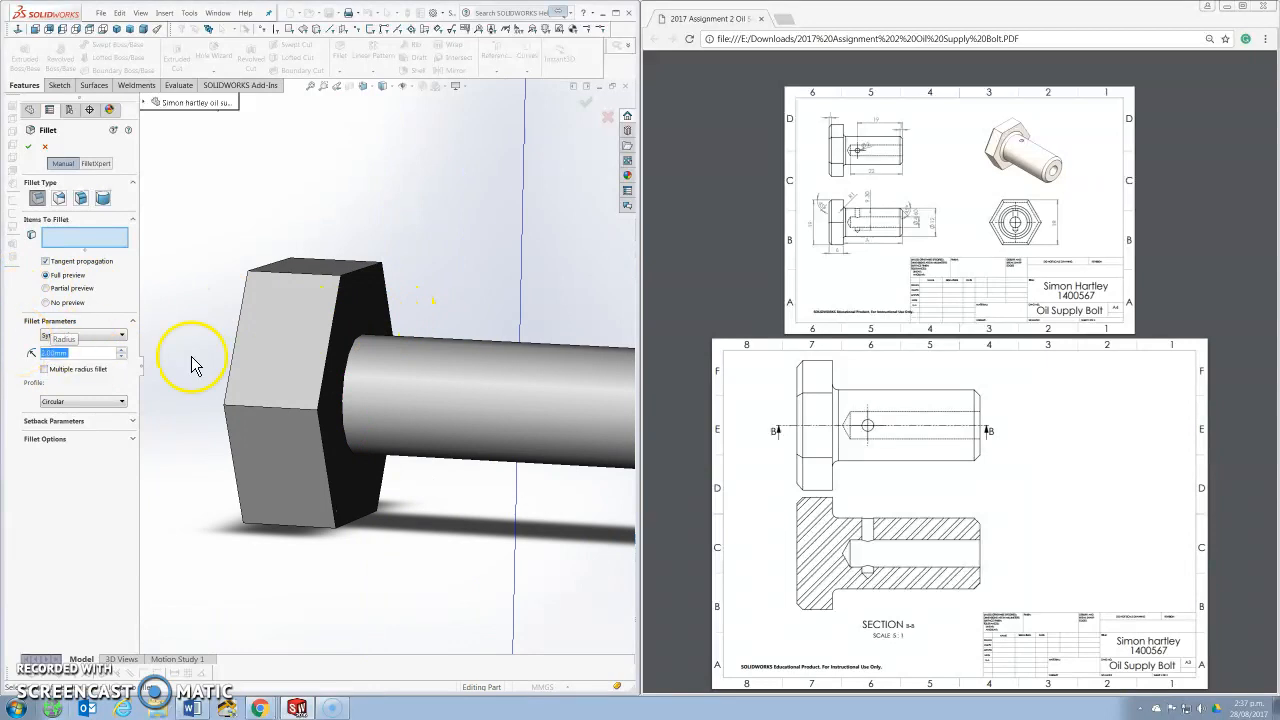
click(344, 394)
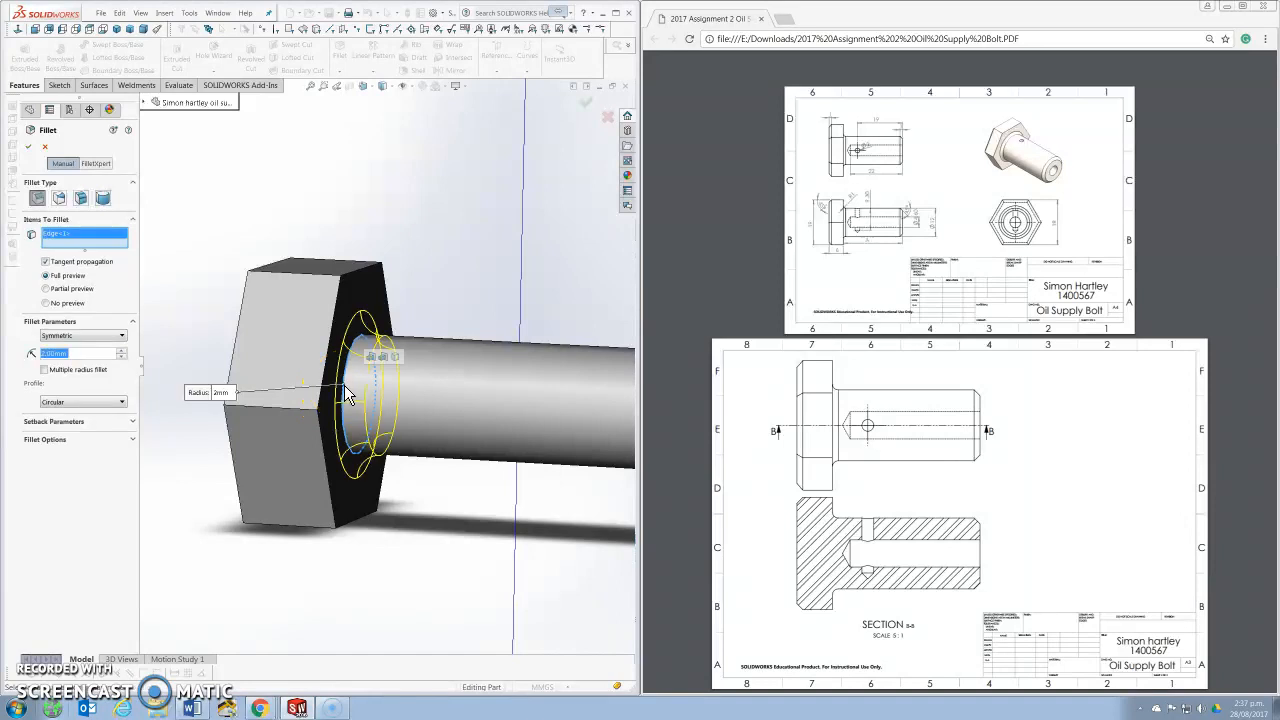
click(30, 146)
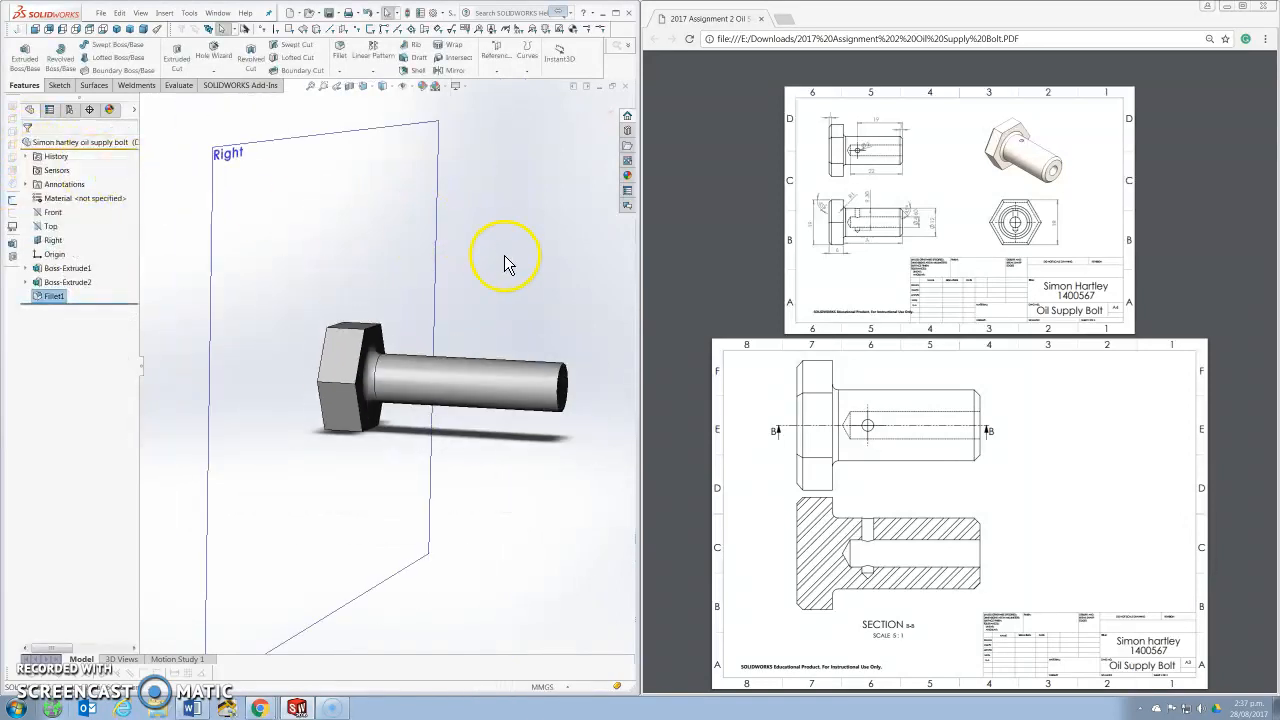
Step: Chamfer the edges of the head's outer face and the shank's free end face by 2 mm at 45 degrees, and save the part
click(341, 74)
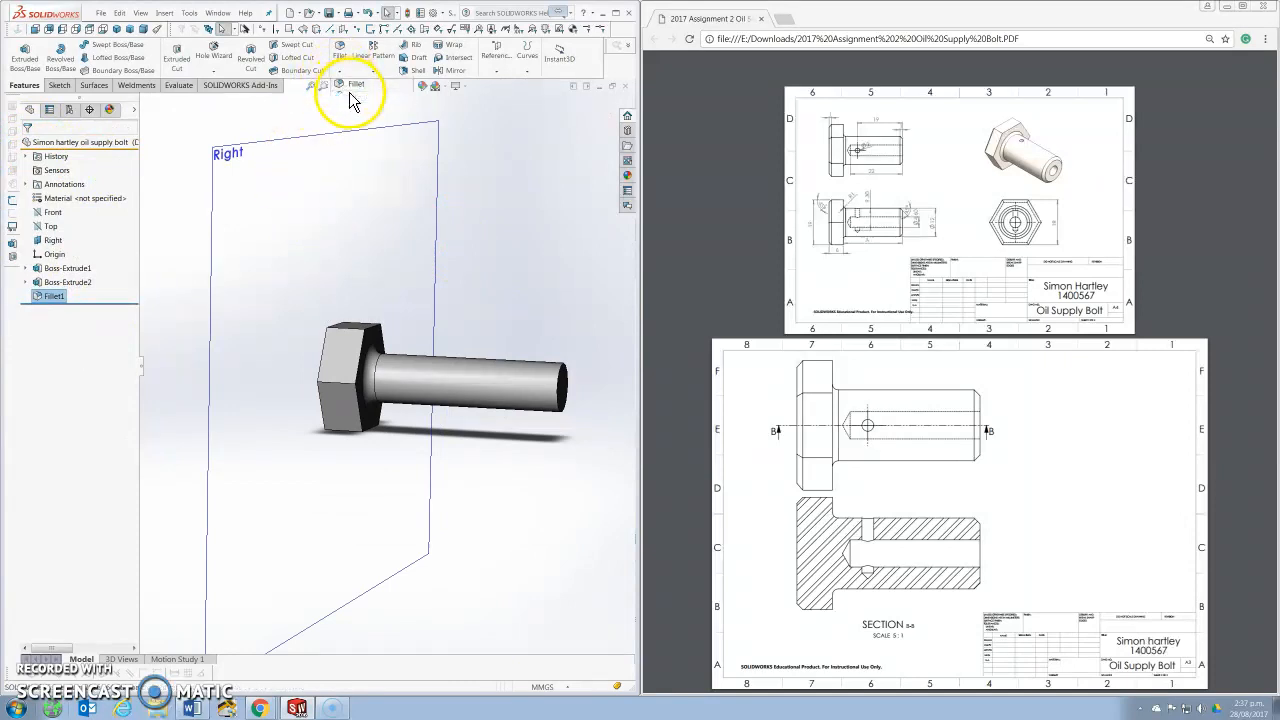
click(352, 100)
click(87, 260)
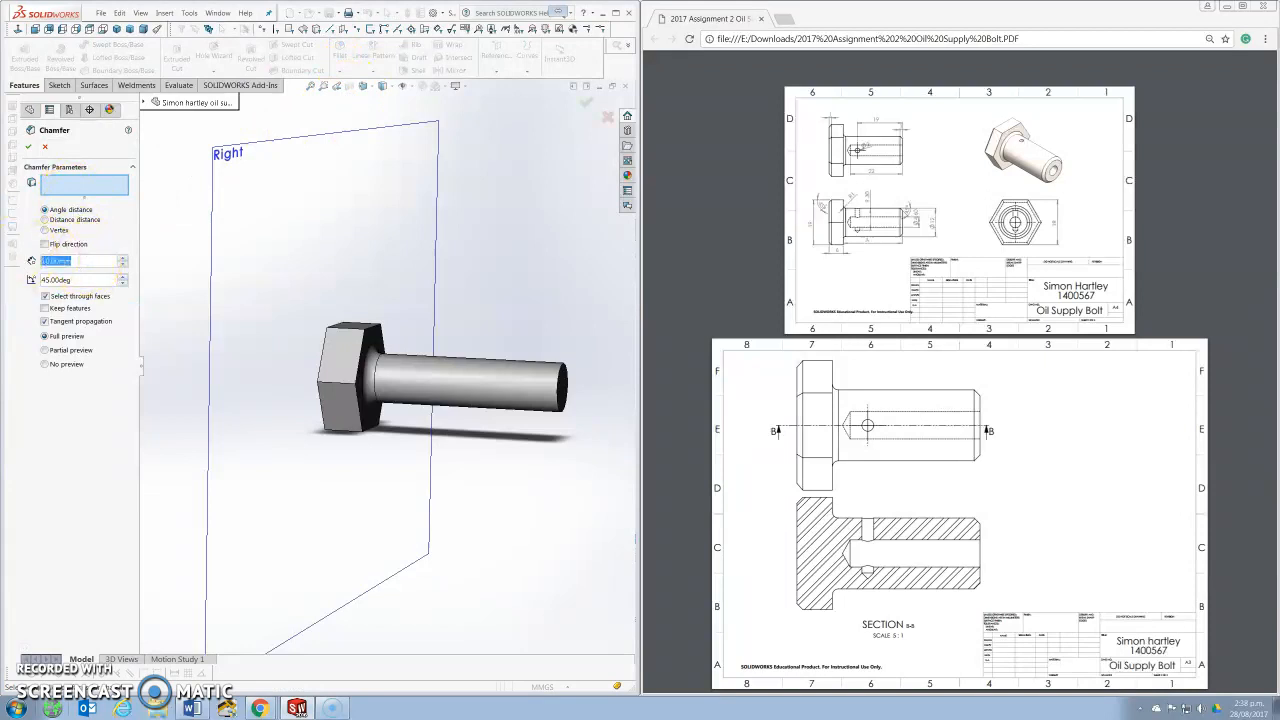
text(5)
key(Return)
middle_drag(252, 360, 357, 366)
click(358, 368)
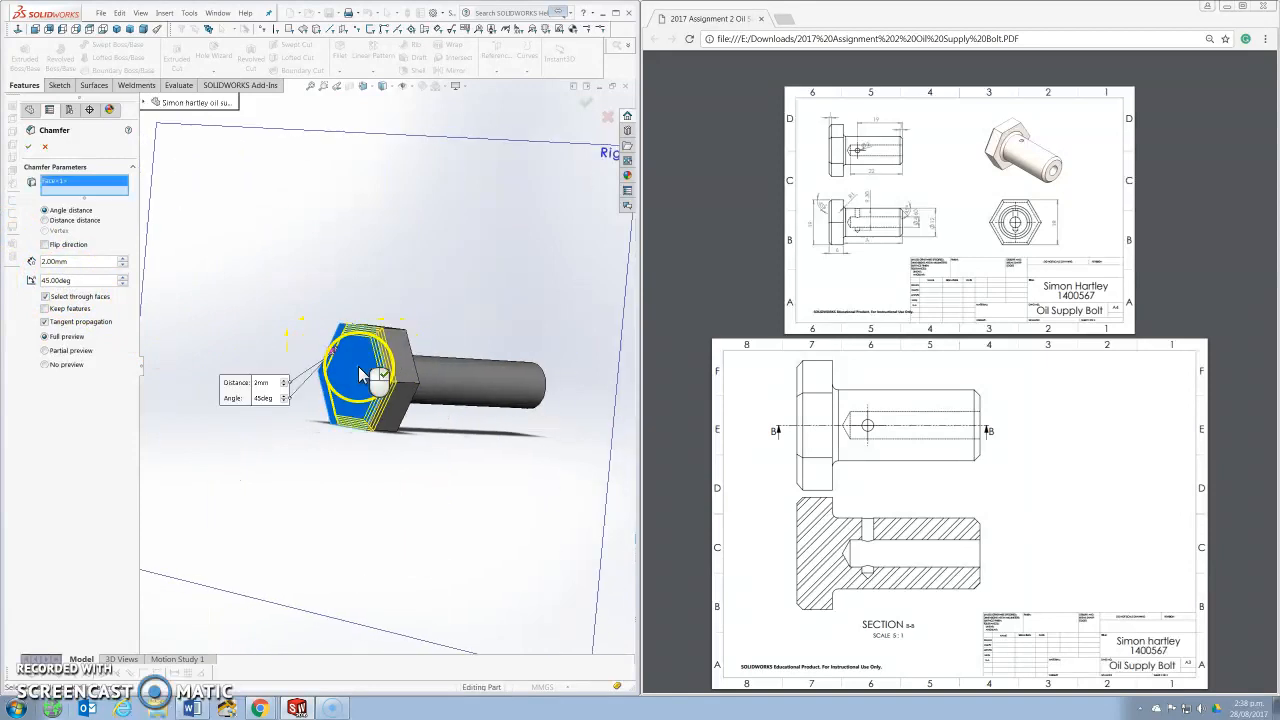
middle_drag(350, 368, 474, 390)
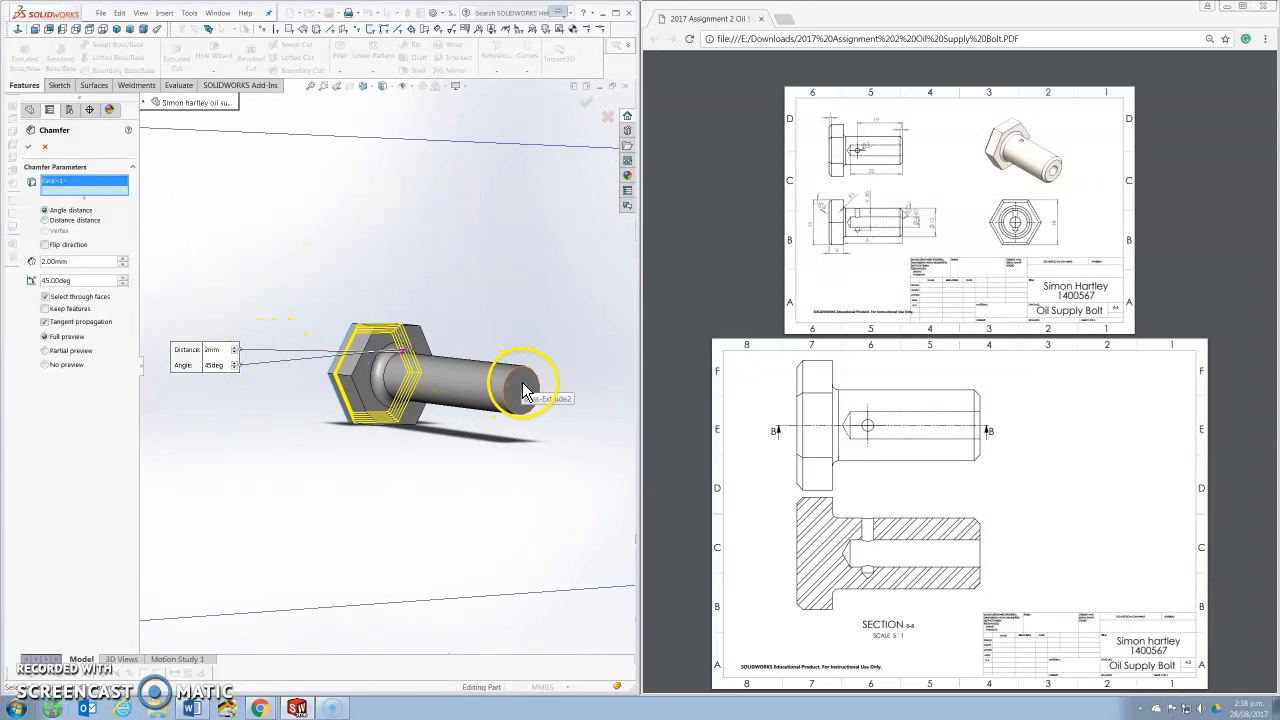
click(523, 390)
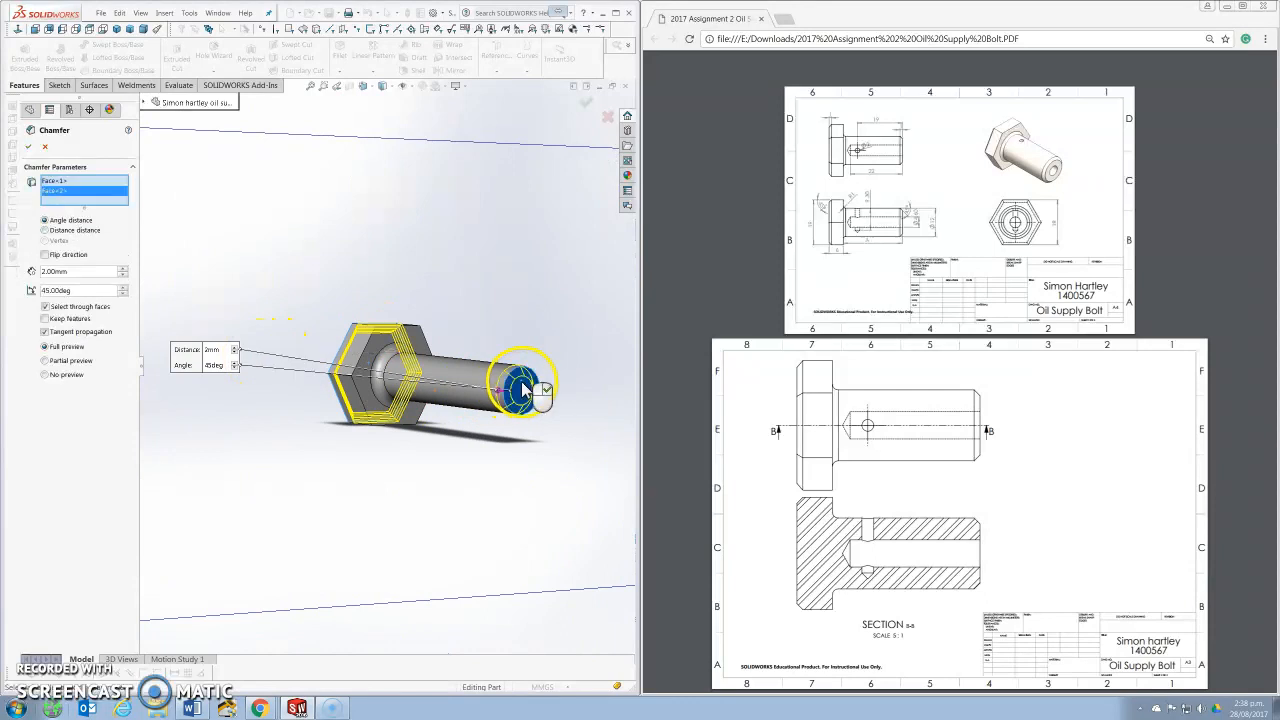
click(28, 149)
middle_drag(240, 250, 349, 257)
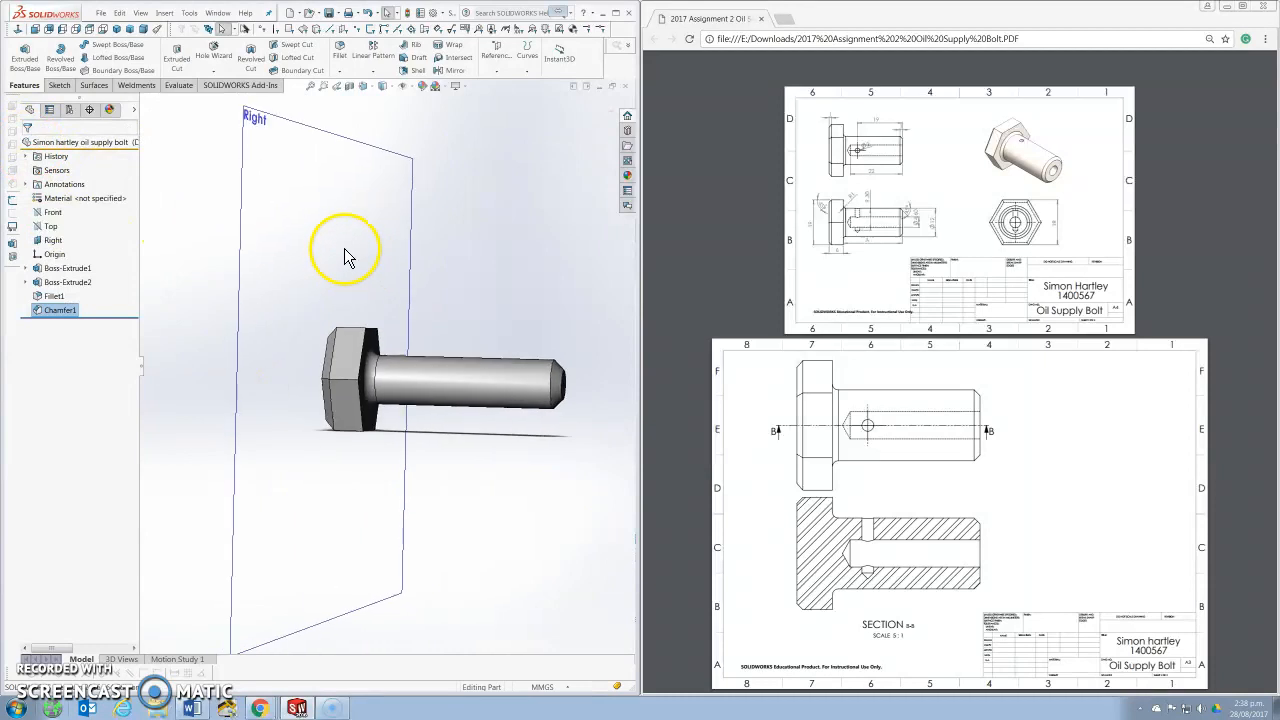
click(329, 14)
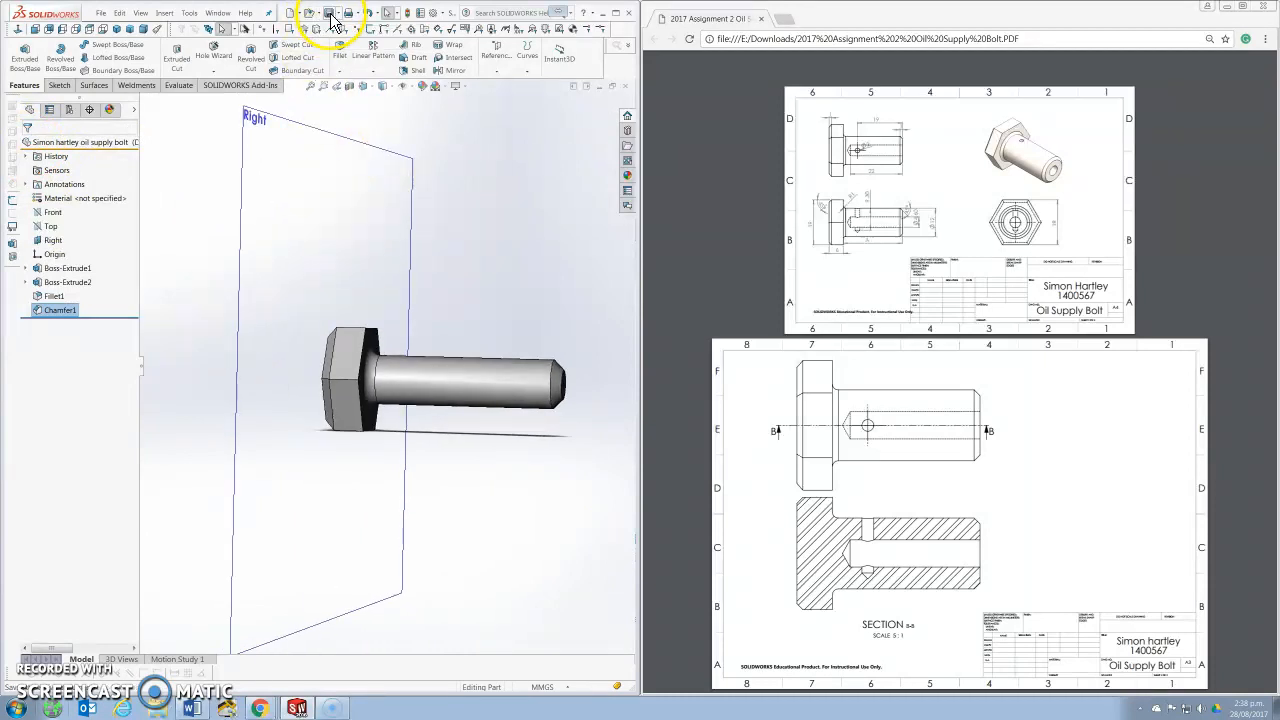
Step: Start a new sketch on the Front plane, viewed straight on along the length of the bolt
middle_drag(263, 186, 220, 226)
click(52, 240)
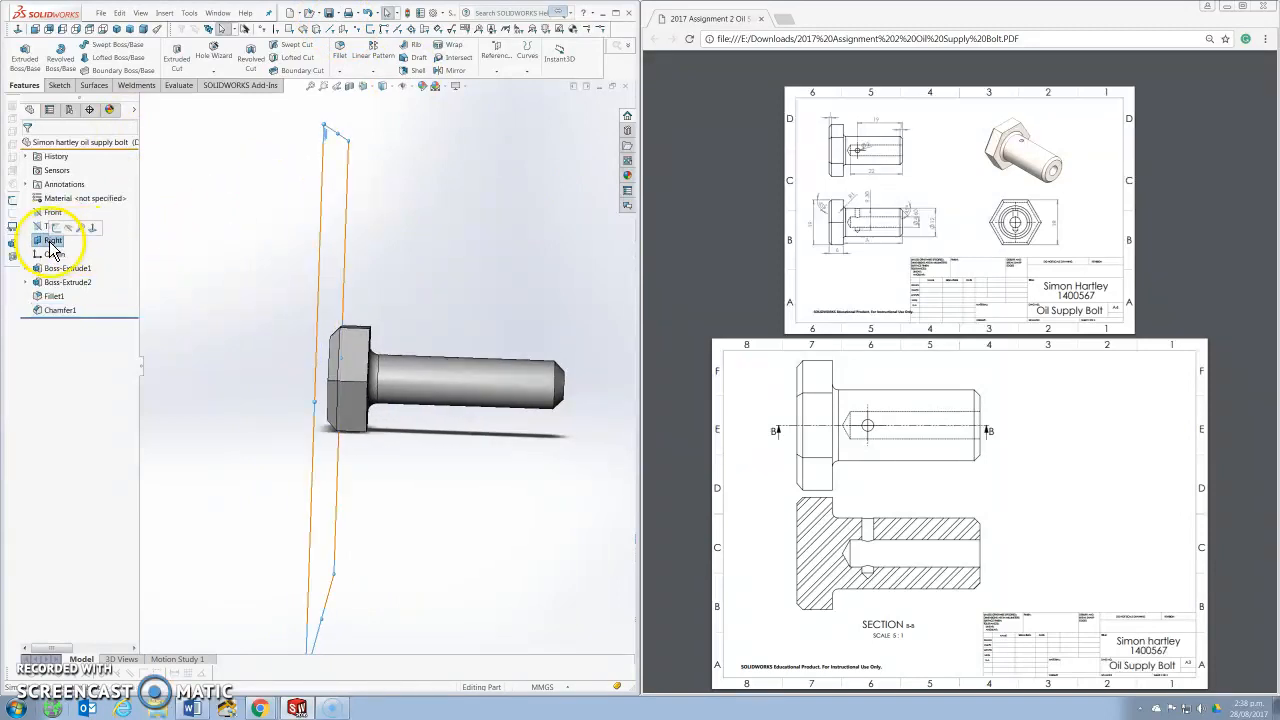
click(337, 286)
mouse_move(337, 286)
middle_down()
mouse_move(451, 309)
mouse_move(446, 300)
mouse_move(390, 323)
mouse_move(456, 338)
middle_up()
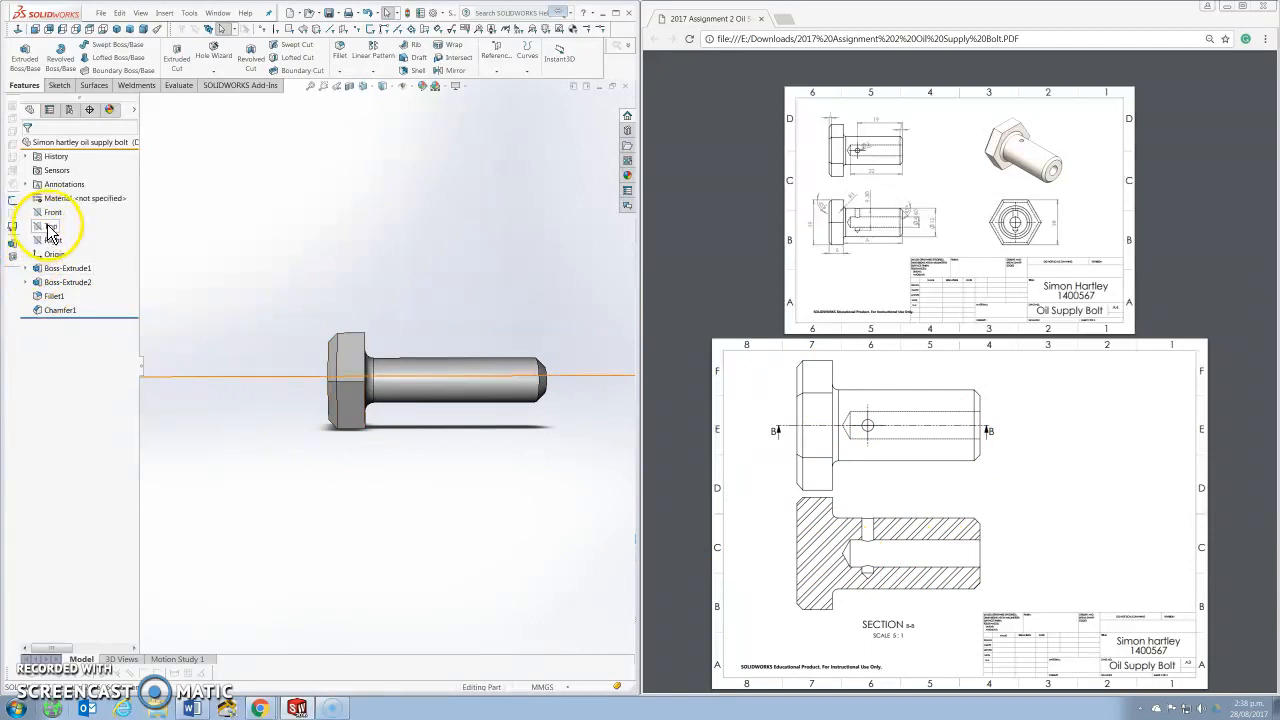
click(24, 50)
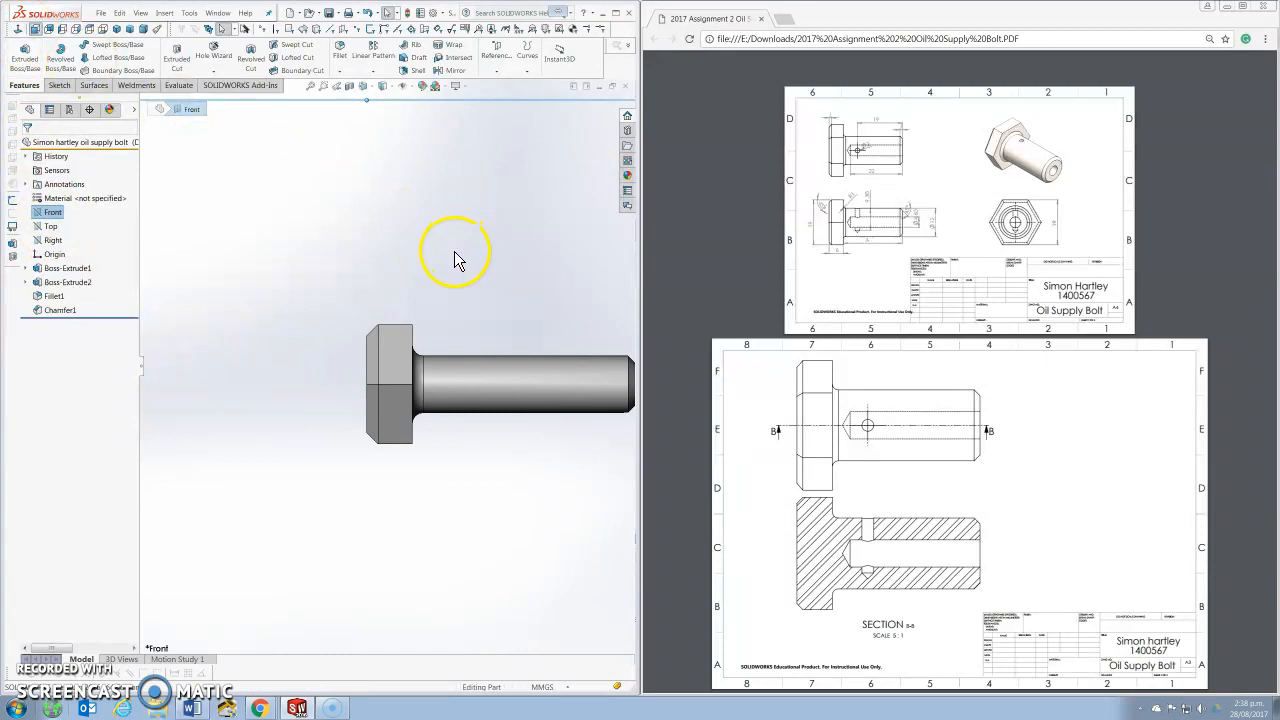
scroll(449, 278, up, 1)
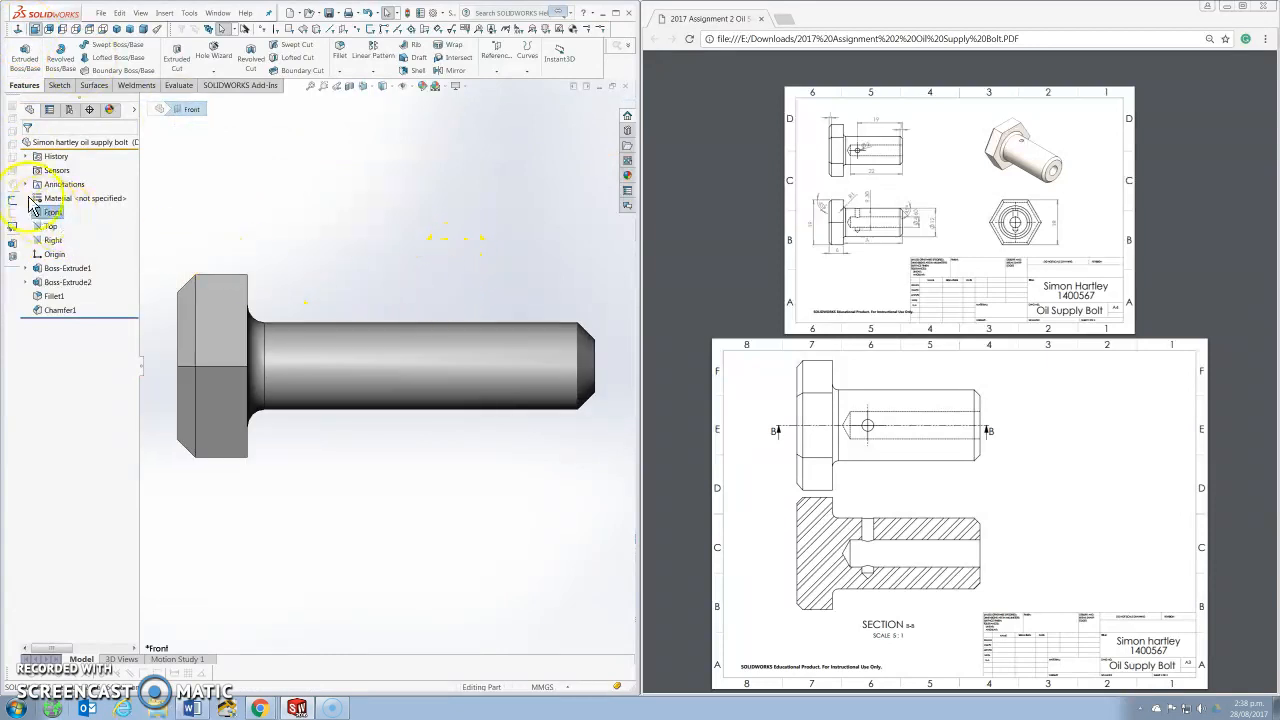
click(59, 85)
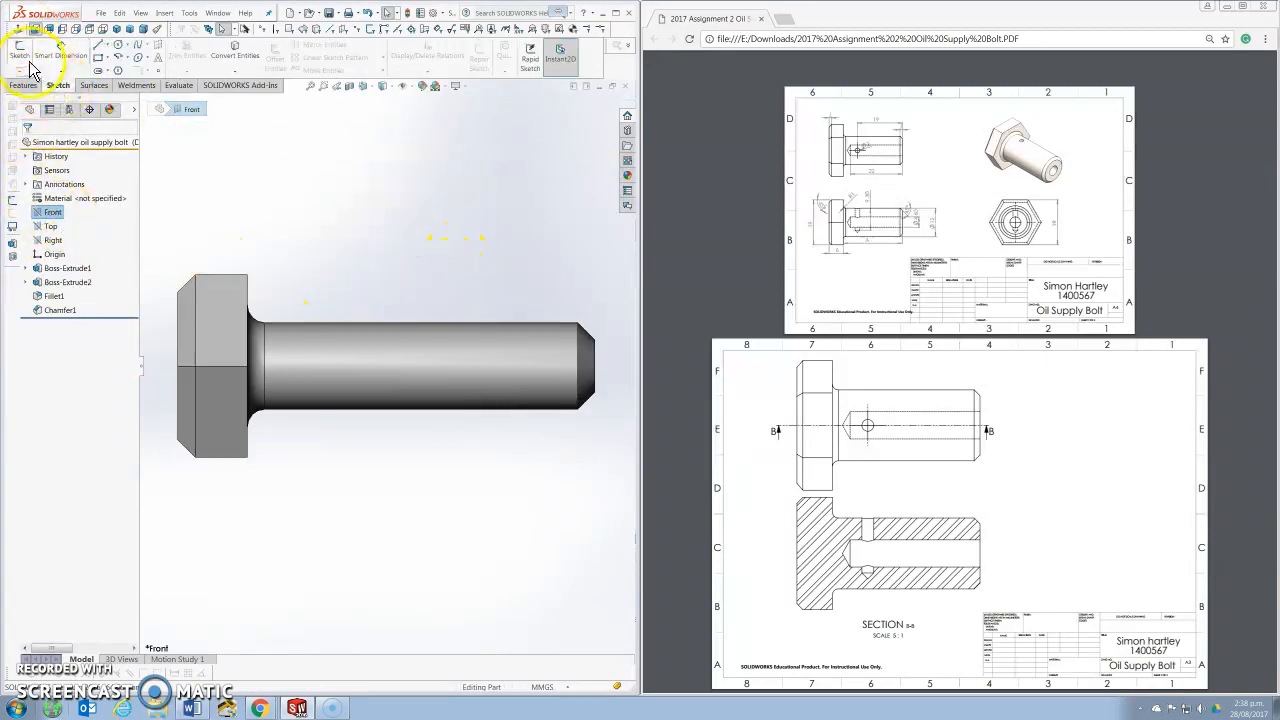
click(20, 52)
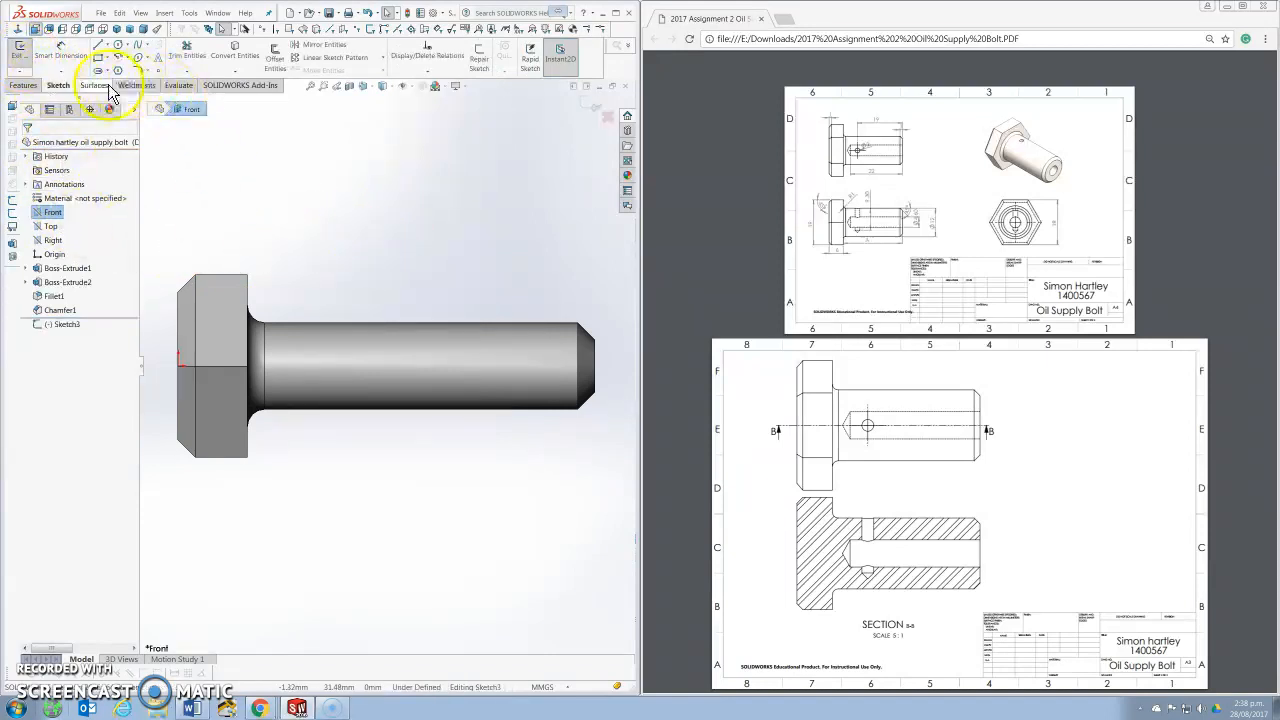
Step: Draw a horizontal centerline along the bolt's axis, extending past both the head and the shank's free end
click(106, 46)
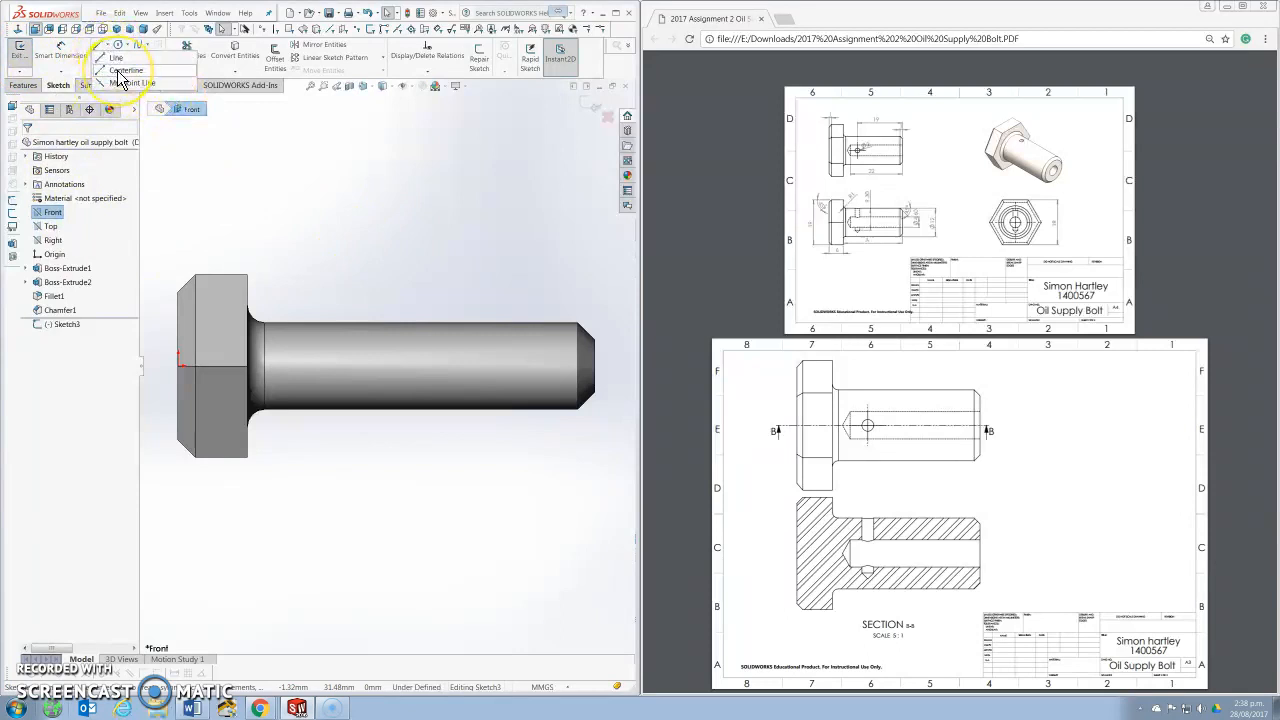
click(120, 71)
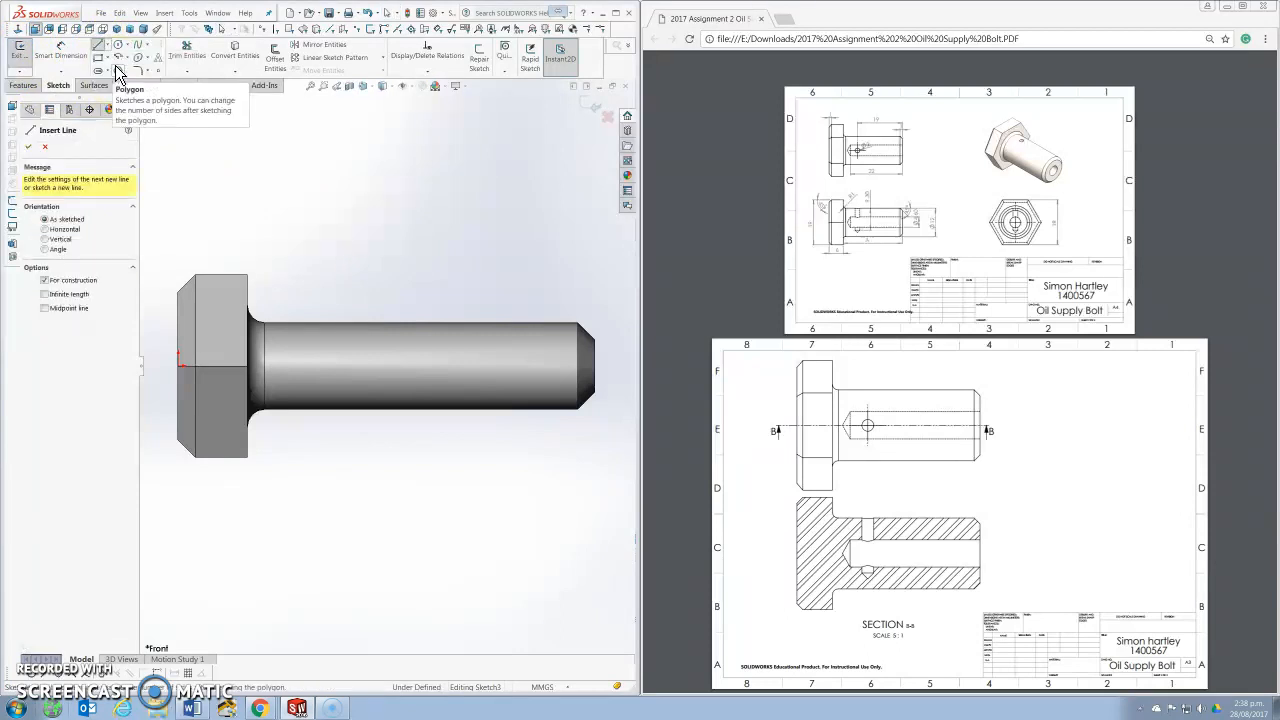
drag(617, 368, 155, 366)
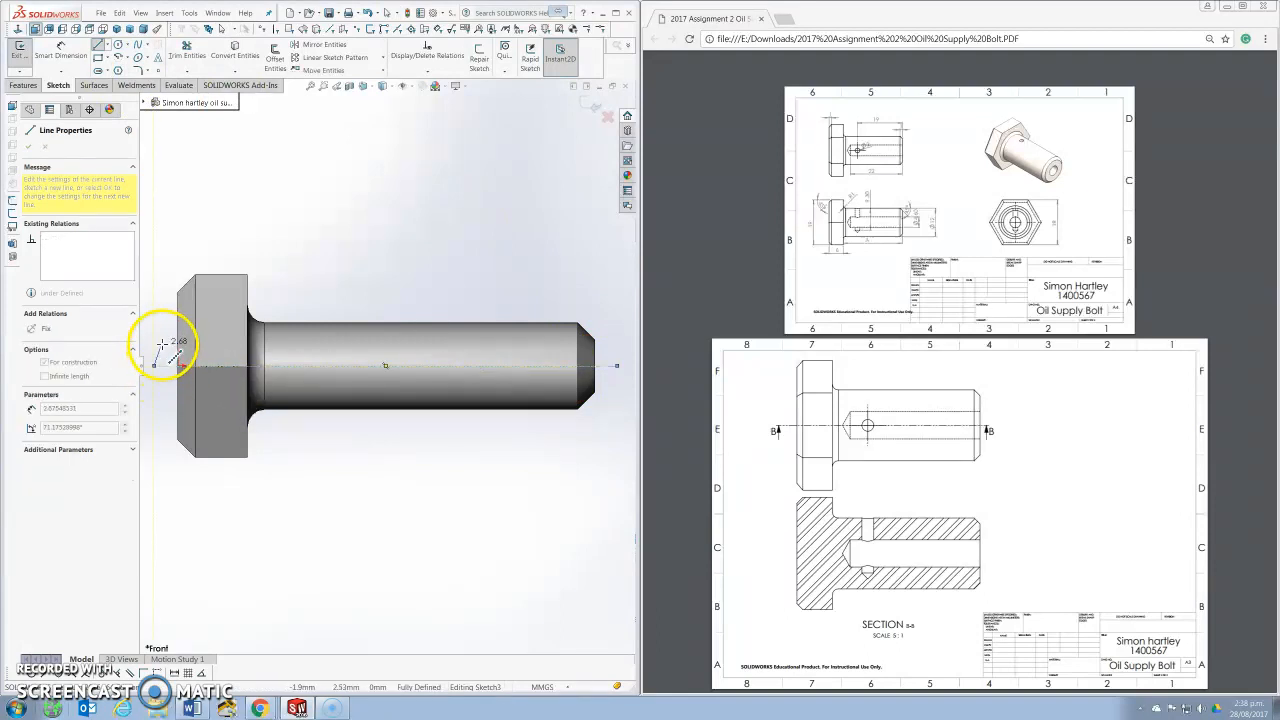
key(Escape)
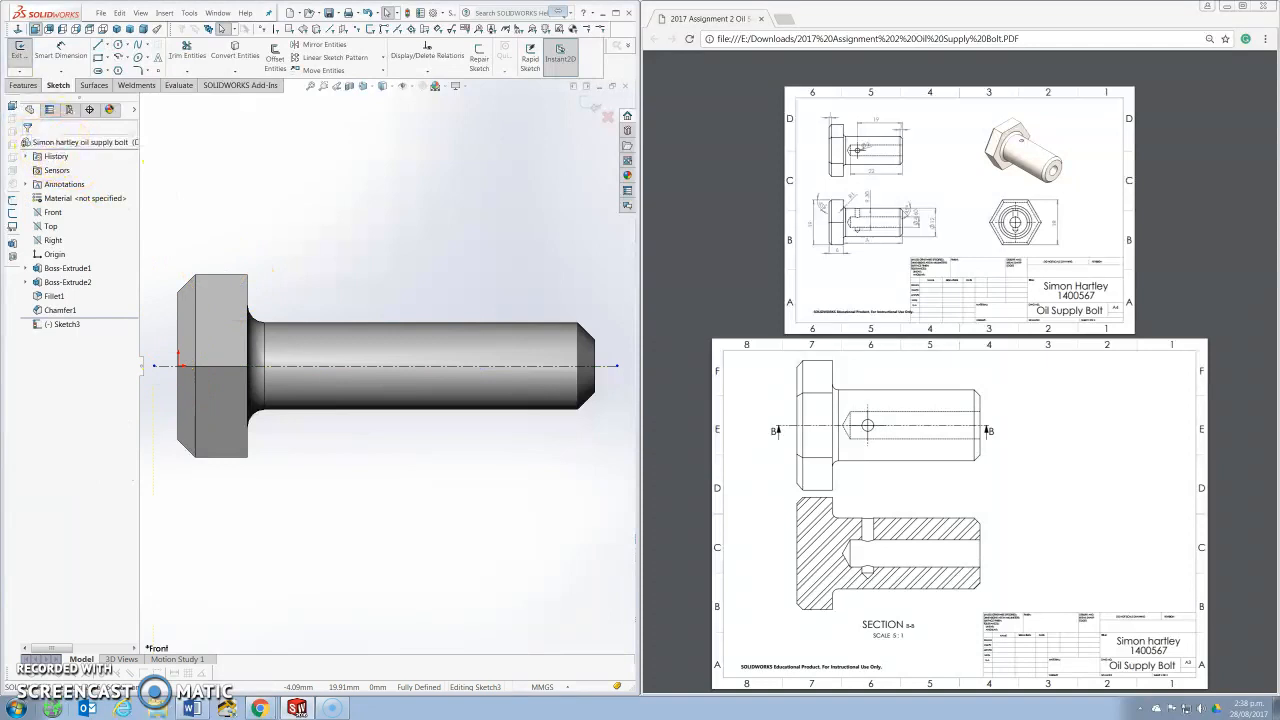
click(98, 46)
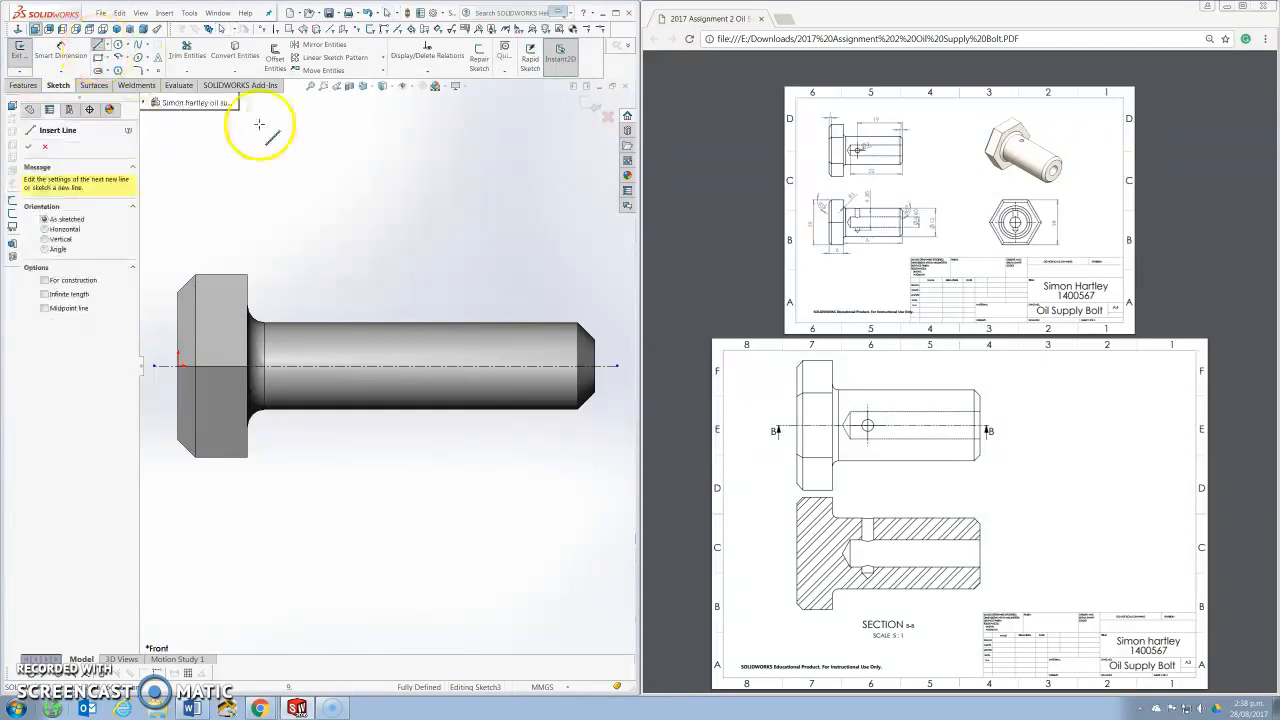
click(594, 348)
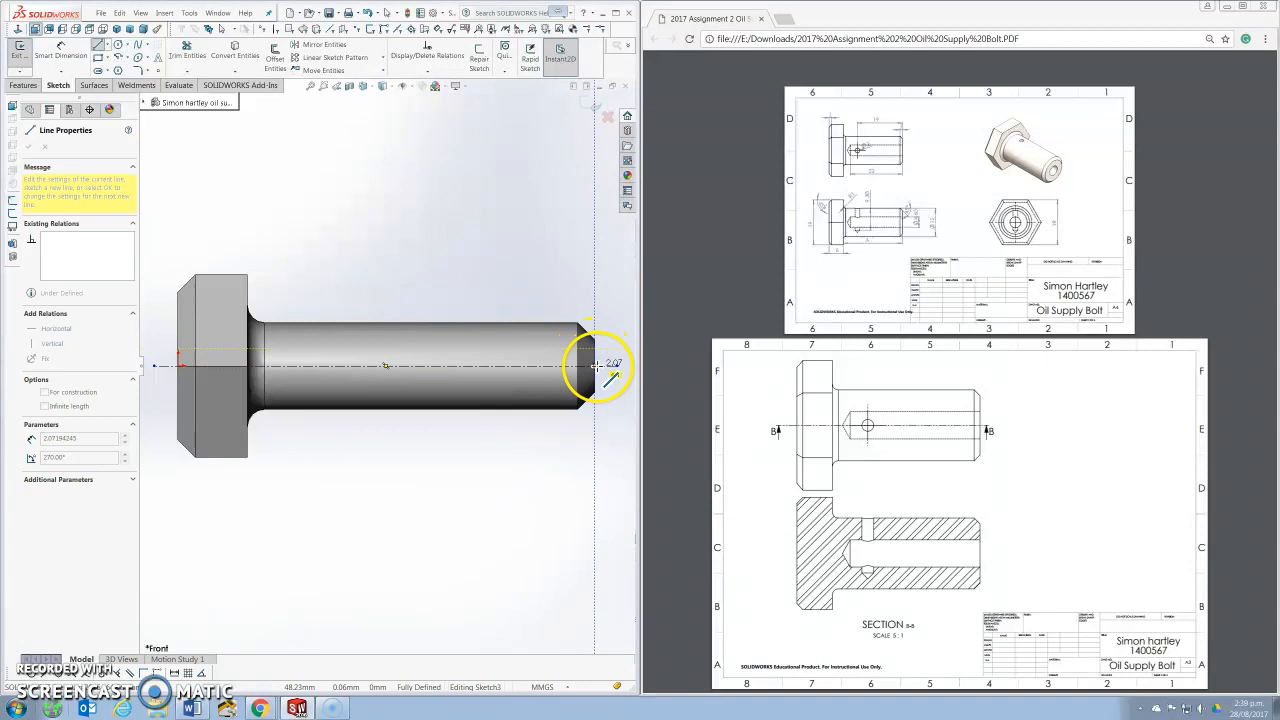
click(596, 366)
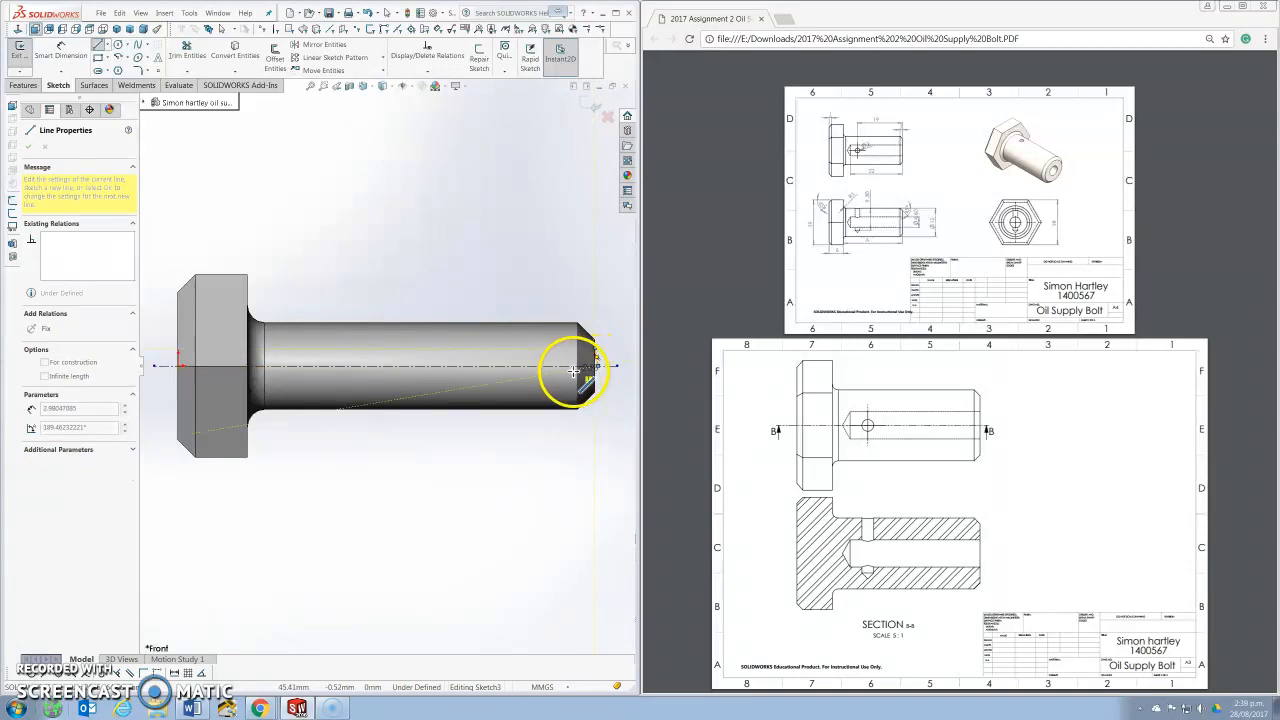
key(Escape)
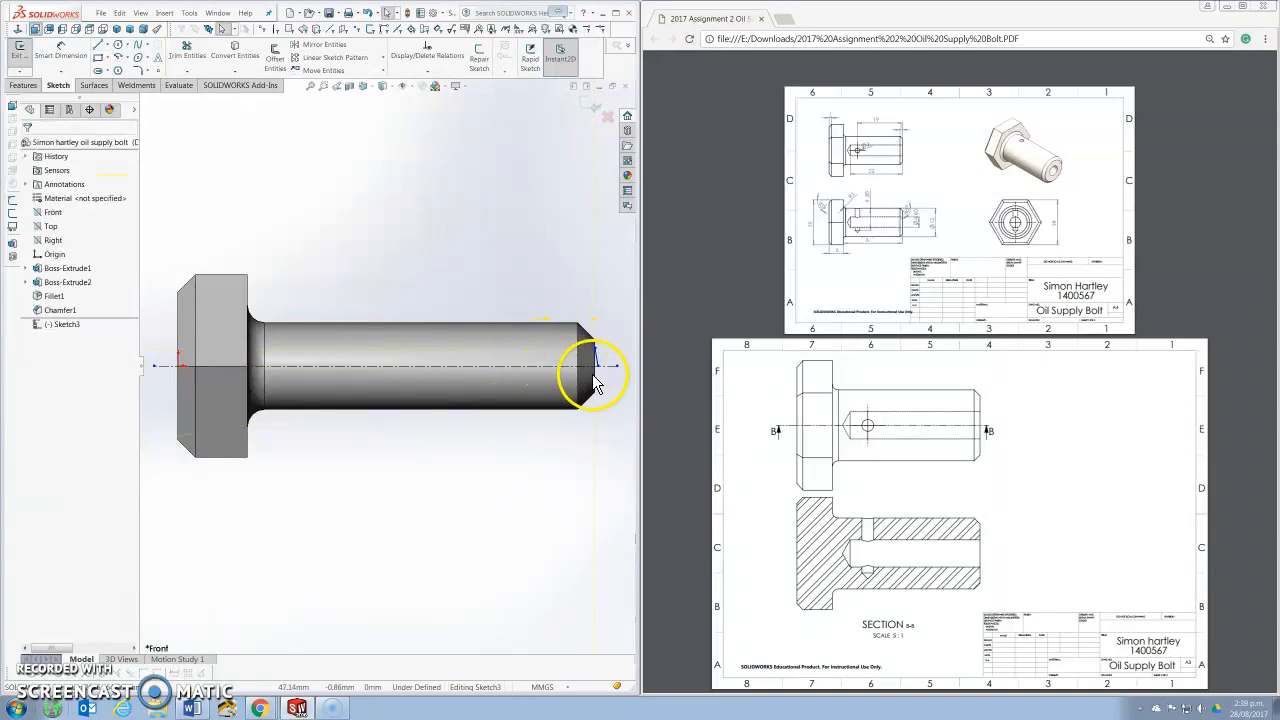
scroll(575, 362, down, 4)
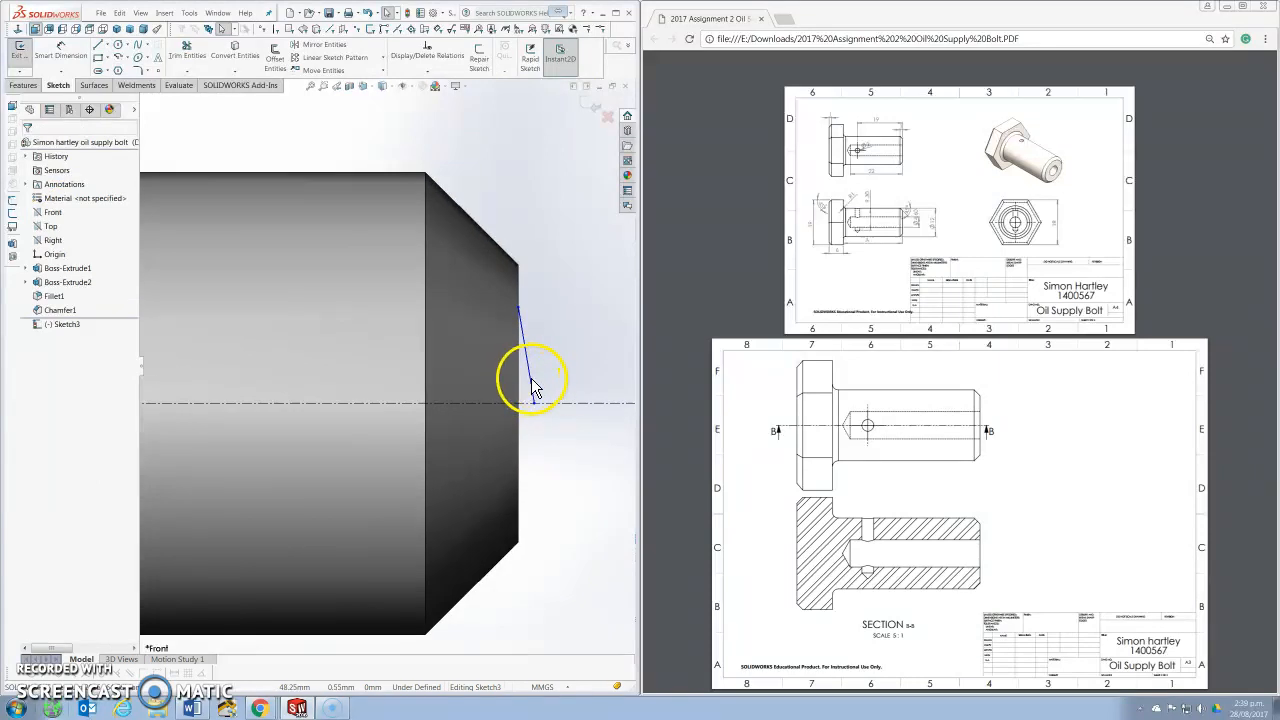
click(533, 388)
key(Delete)
Step: Sketch the bore's closed half profile: about 2 mm up the shank's end face, about 35 mm along the axis, with a slanted inner tip
scroll(530, 390, up, 1)
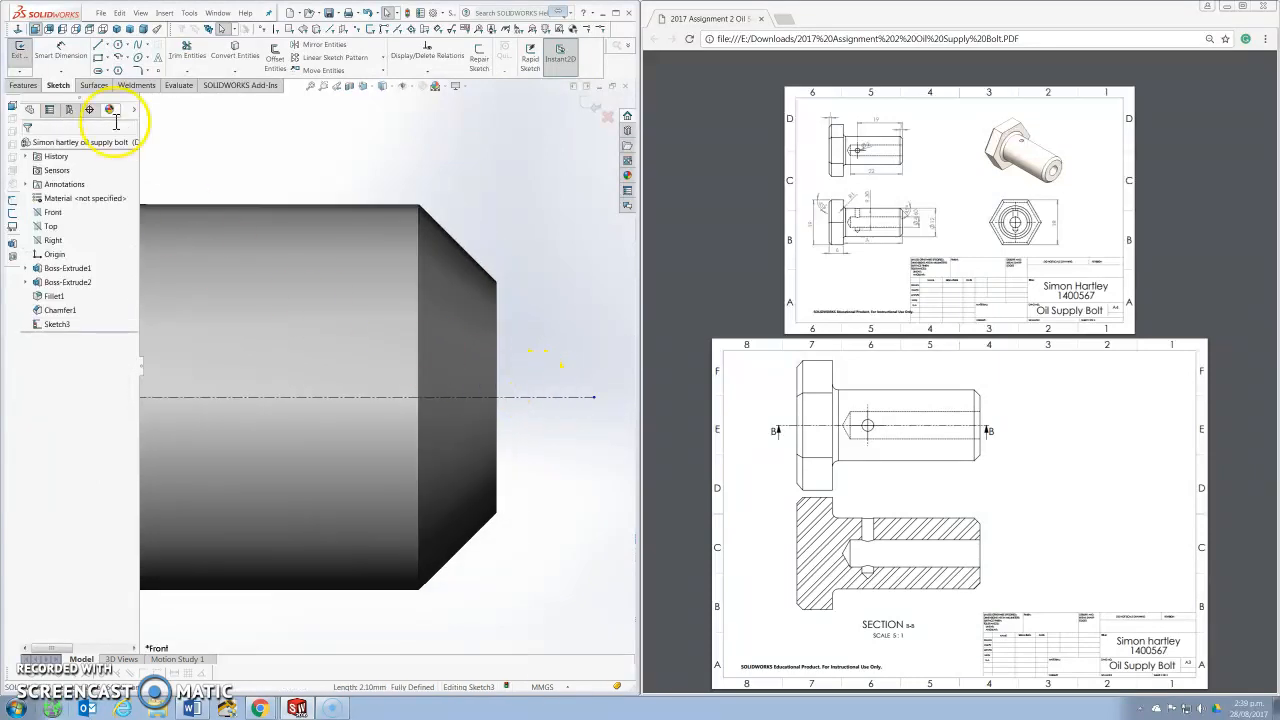
click(97, 48)
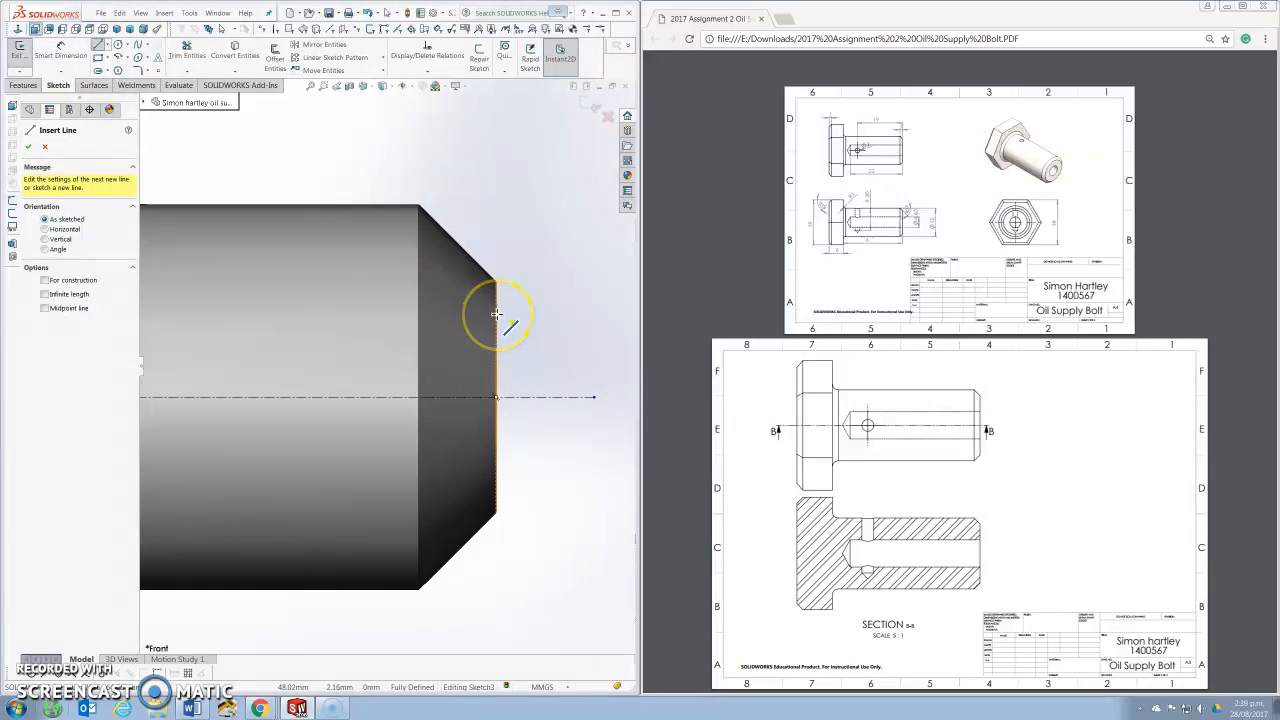
mouse_move(497, 314)
mouse_down()
mouse_move(508, 357)
mouse_move(497, 397)
mouse_up()
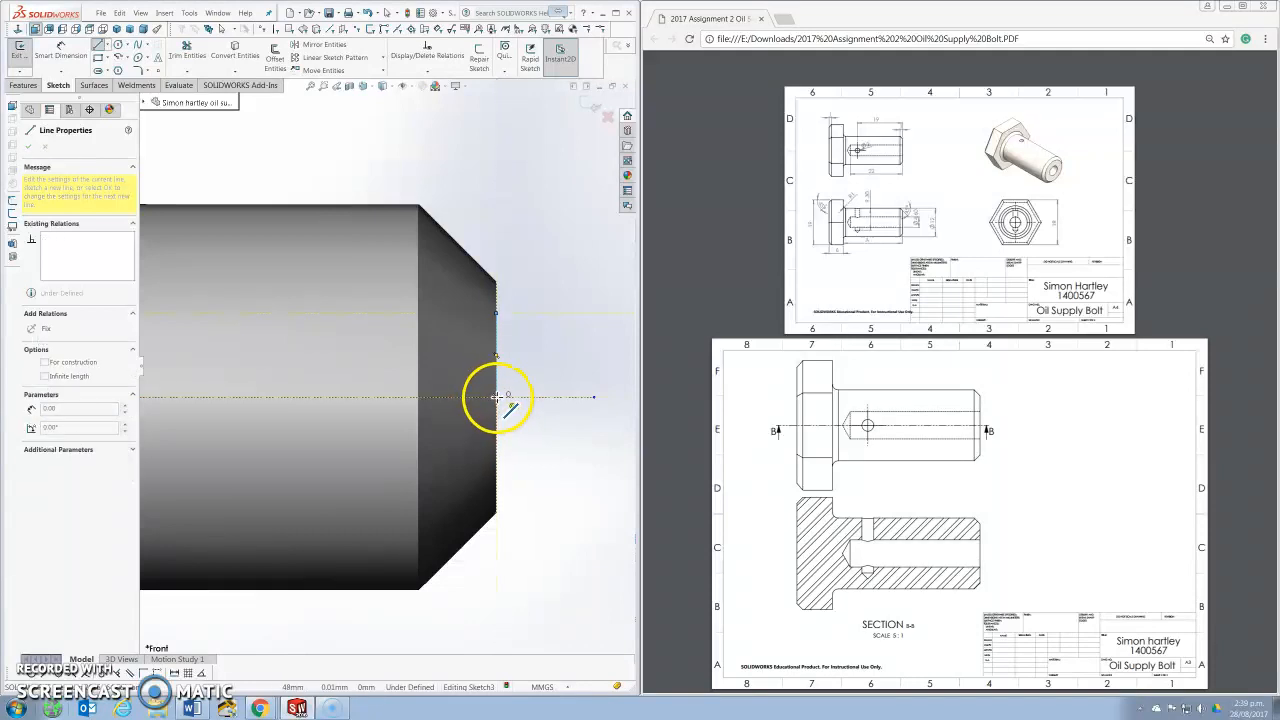
scroll(315, 398, up, 5)
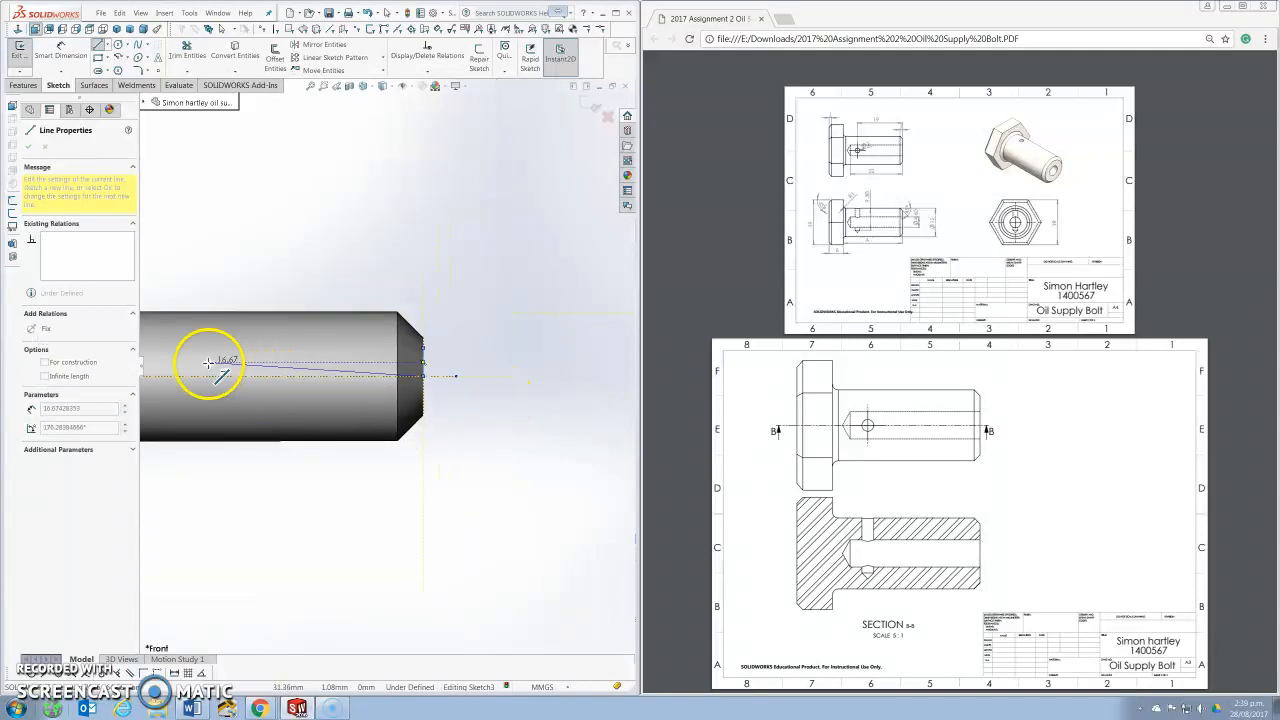
scroll(270, 380, up, 5)
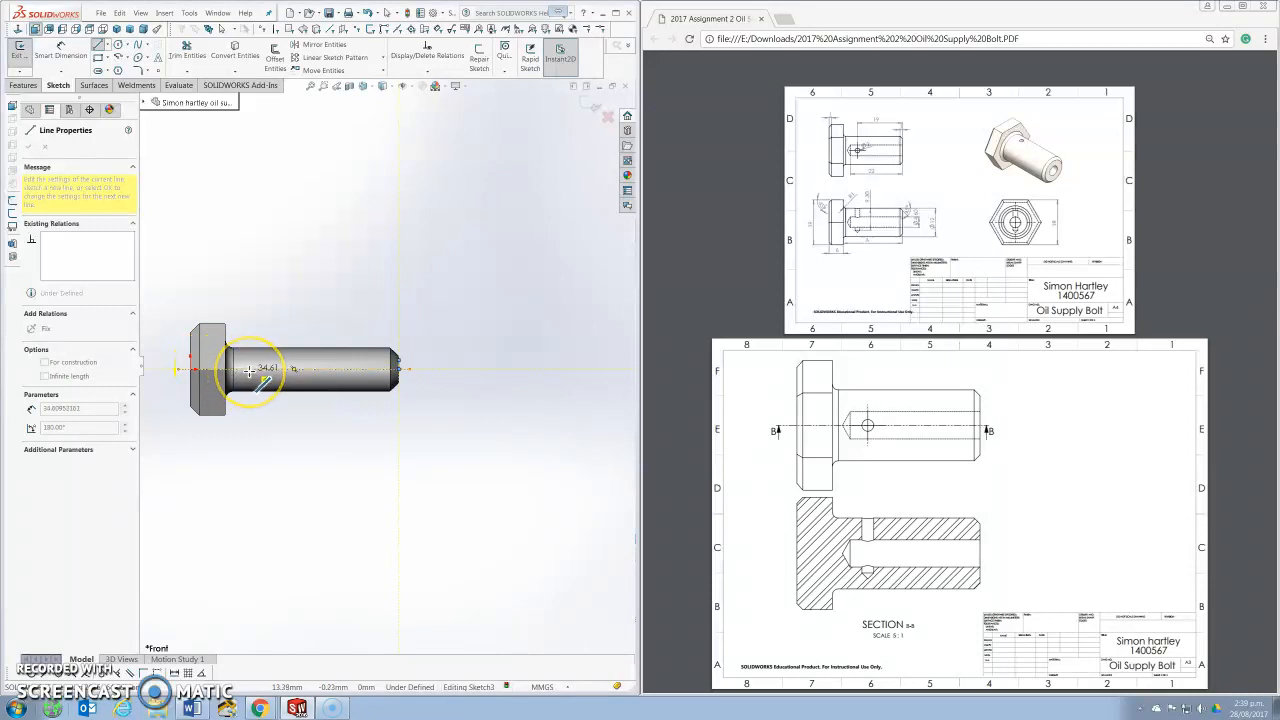
scroll(320, 370, up, 2)
scroll(338, 362, down, 6)
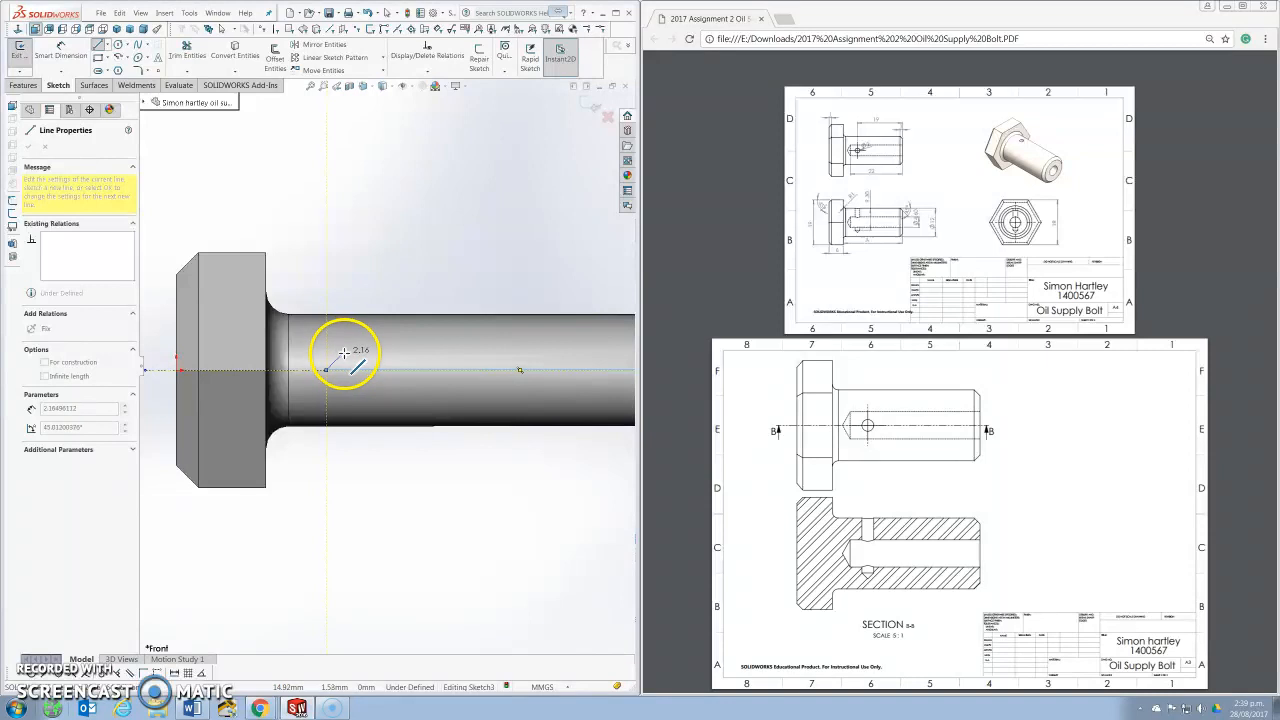
scroll(385, 356, up, 4)
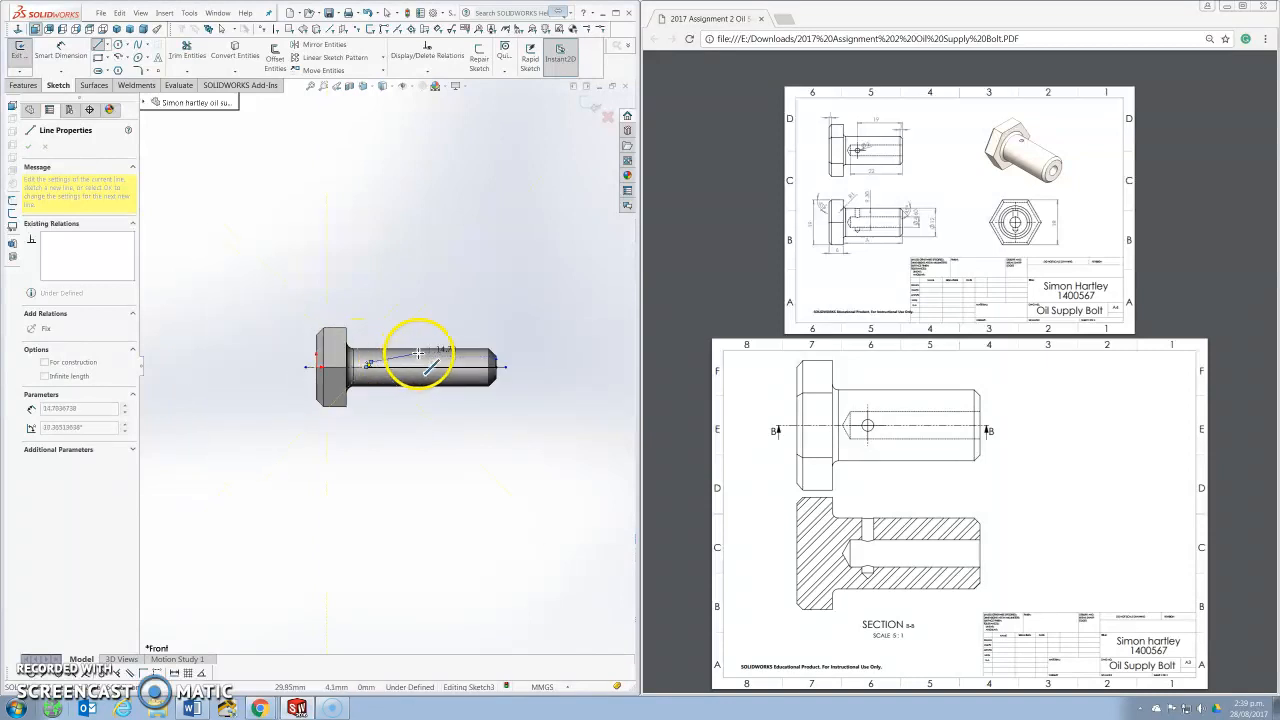
click(496, 358)
scroll(478, 362, down, 3)
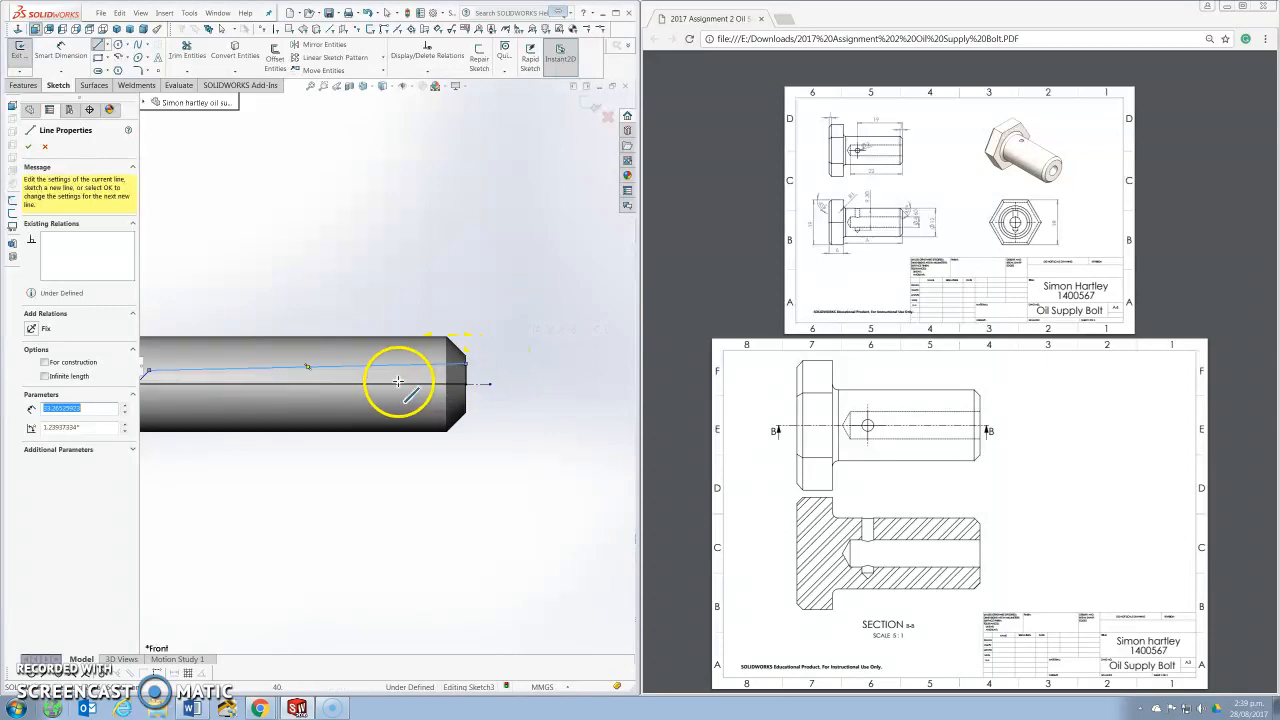
key(Escape)
Step: Make the bore profile's upper line horizontal and set the slanted tip line's angle to 45 degrees
scroll(360, 375, up, 1)
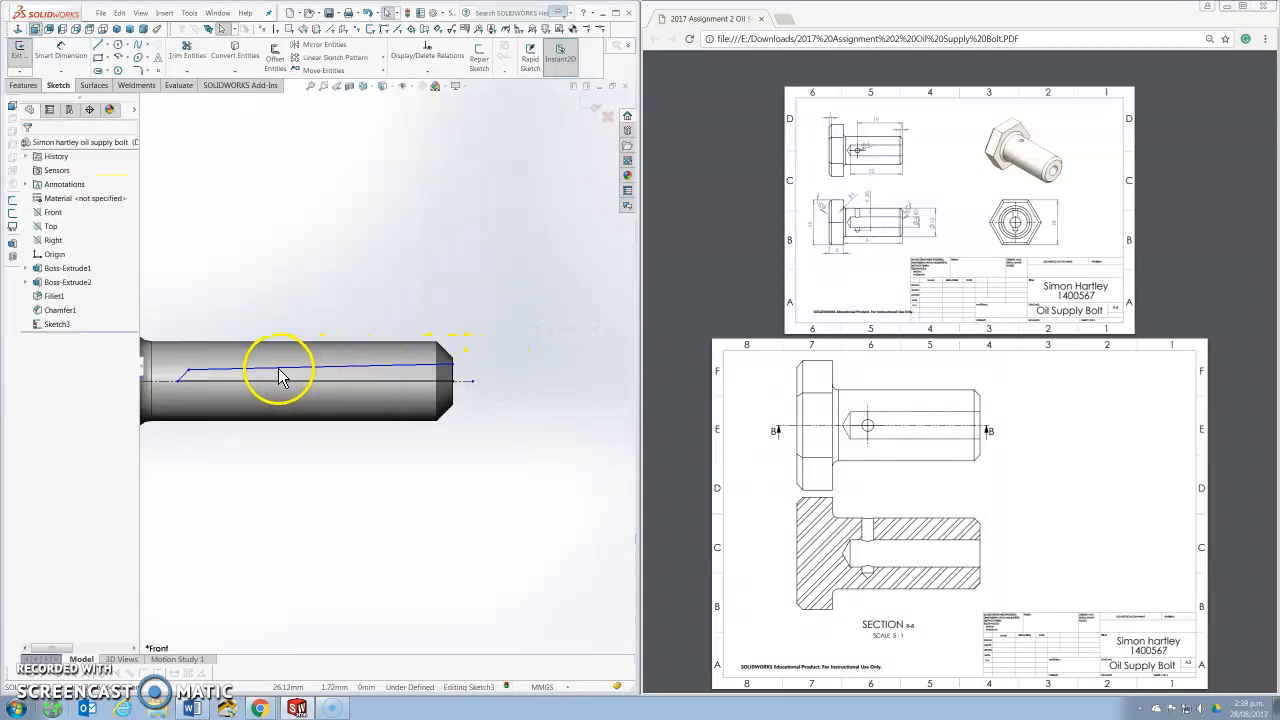
click(276, 371)
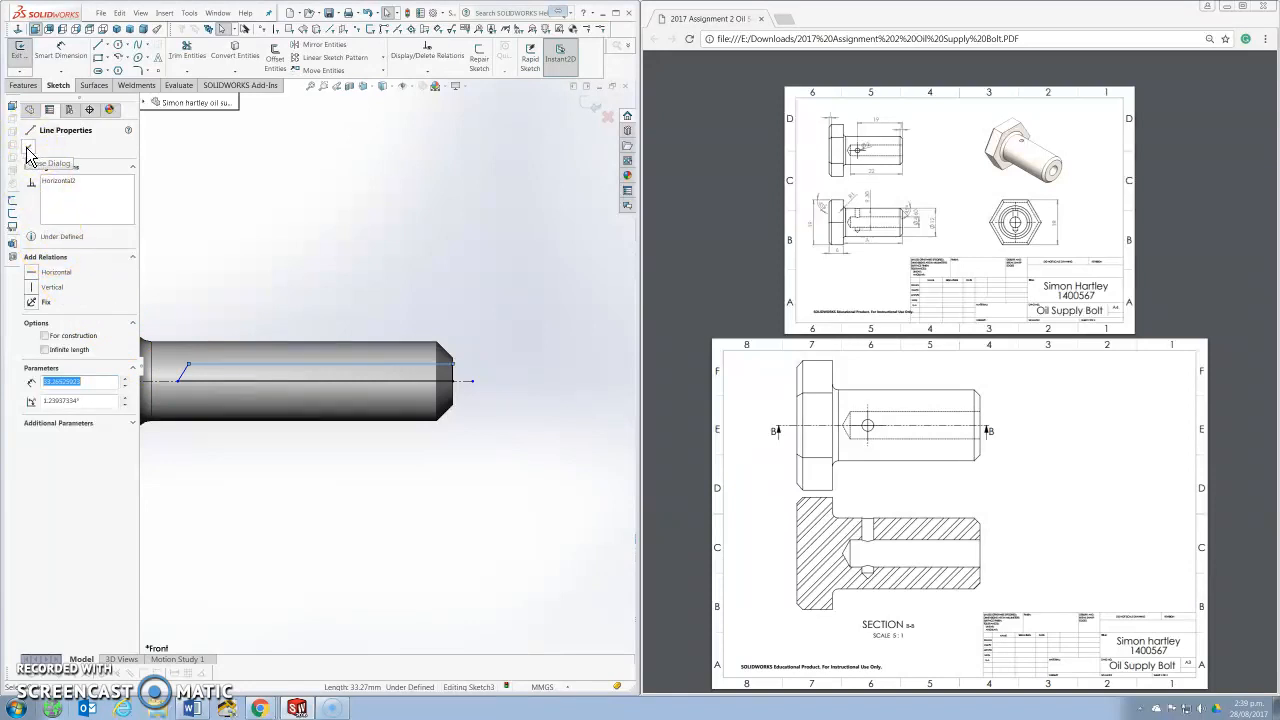
click(27, 150)
click(182, 378)
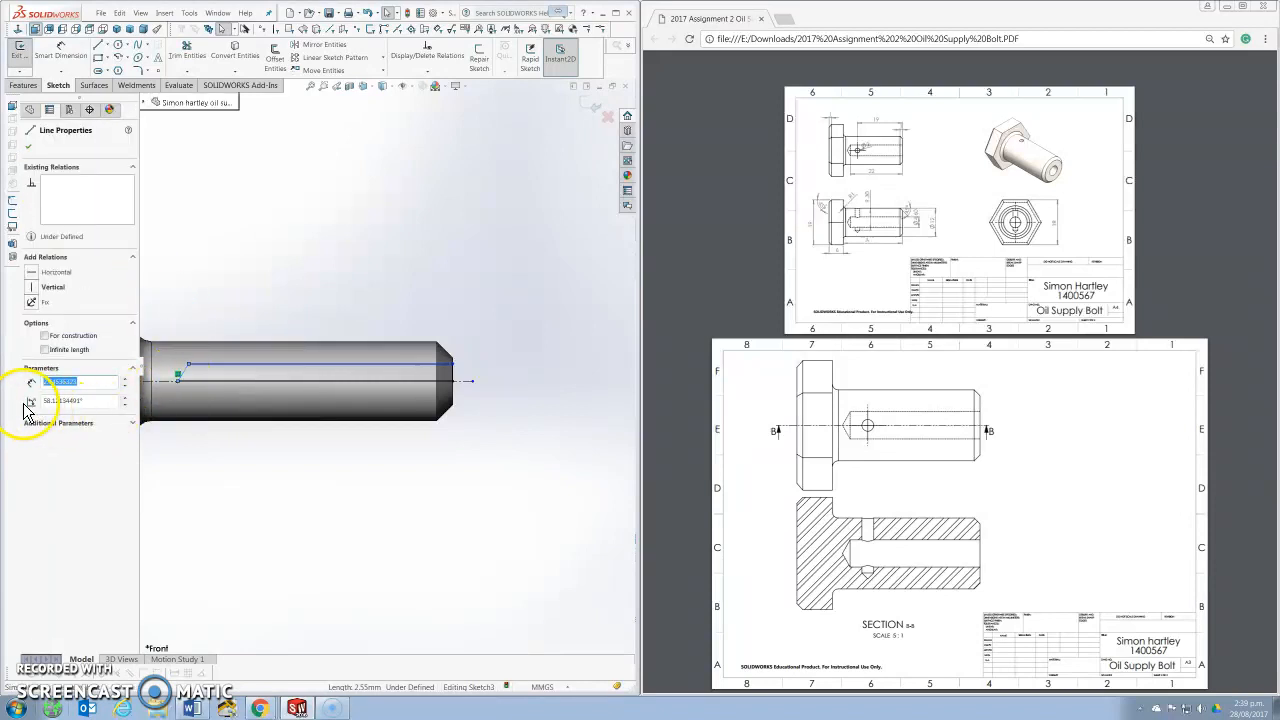
double_click(79, 402)
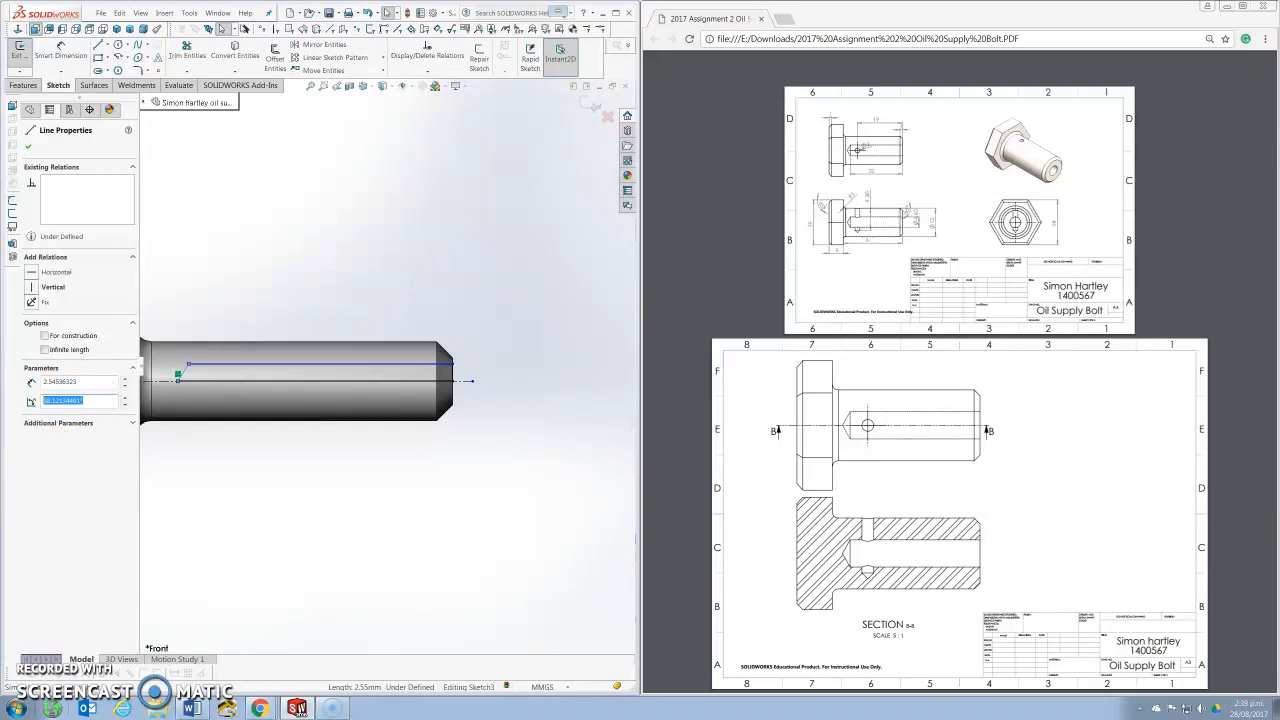
text(45)
key(Return)
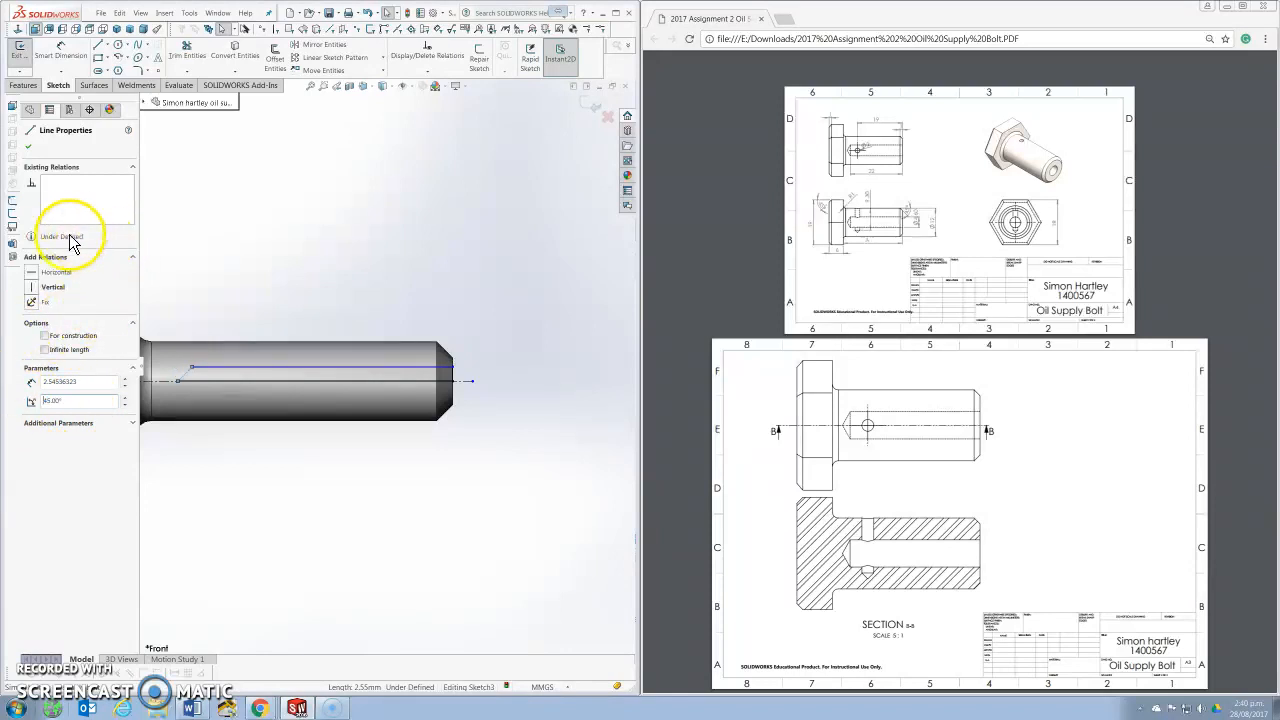
click(28, 147)
Step: Dimension the bore profile's upper horizontal line to 22 mm
click(60, 50)
click(318, 368)
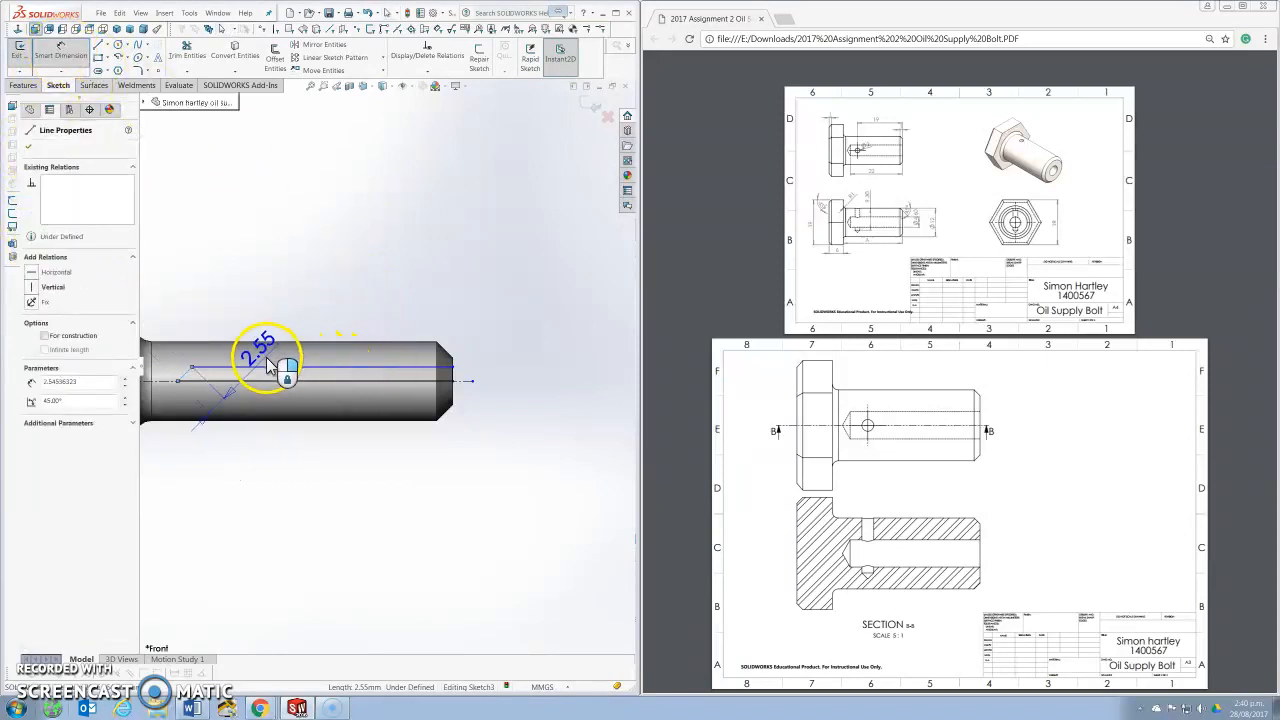
key(Escape)
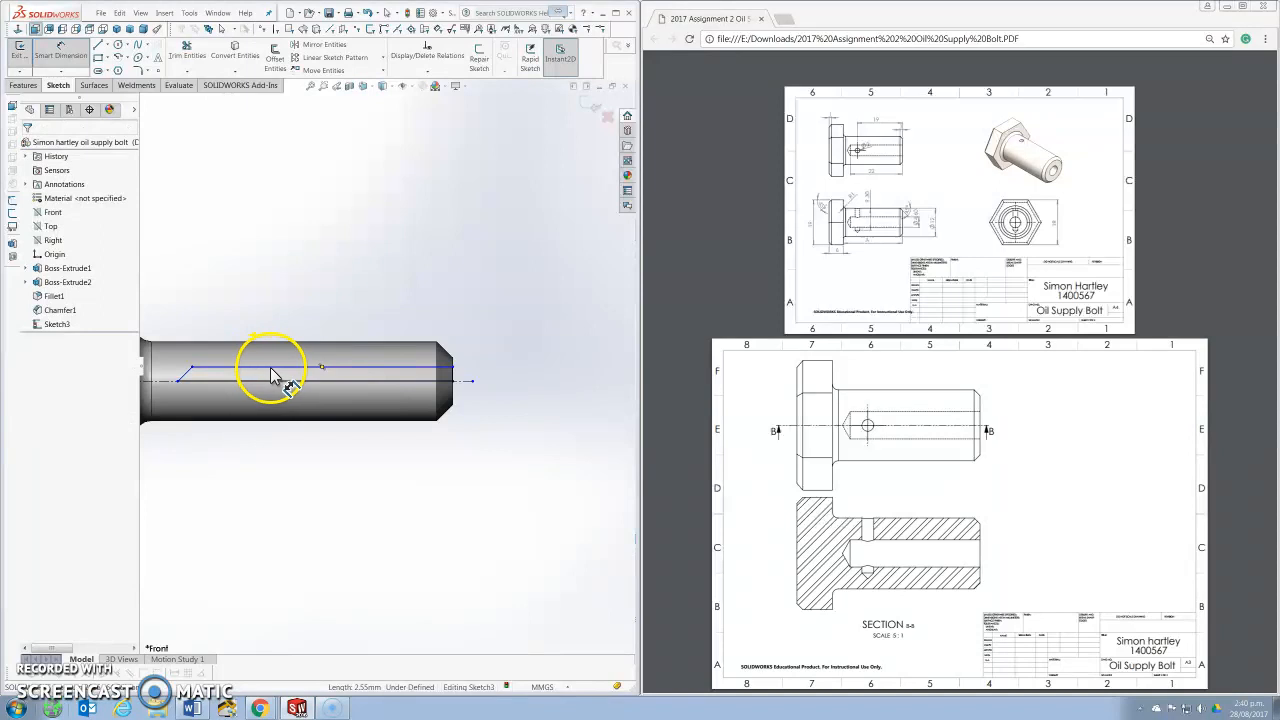
click(272, 375)
click(317, 322)
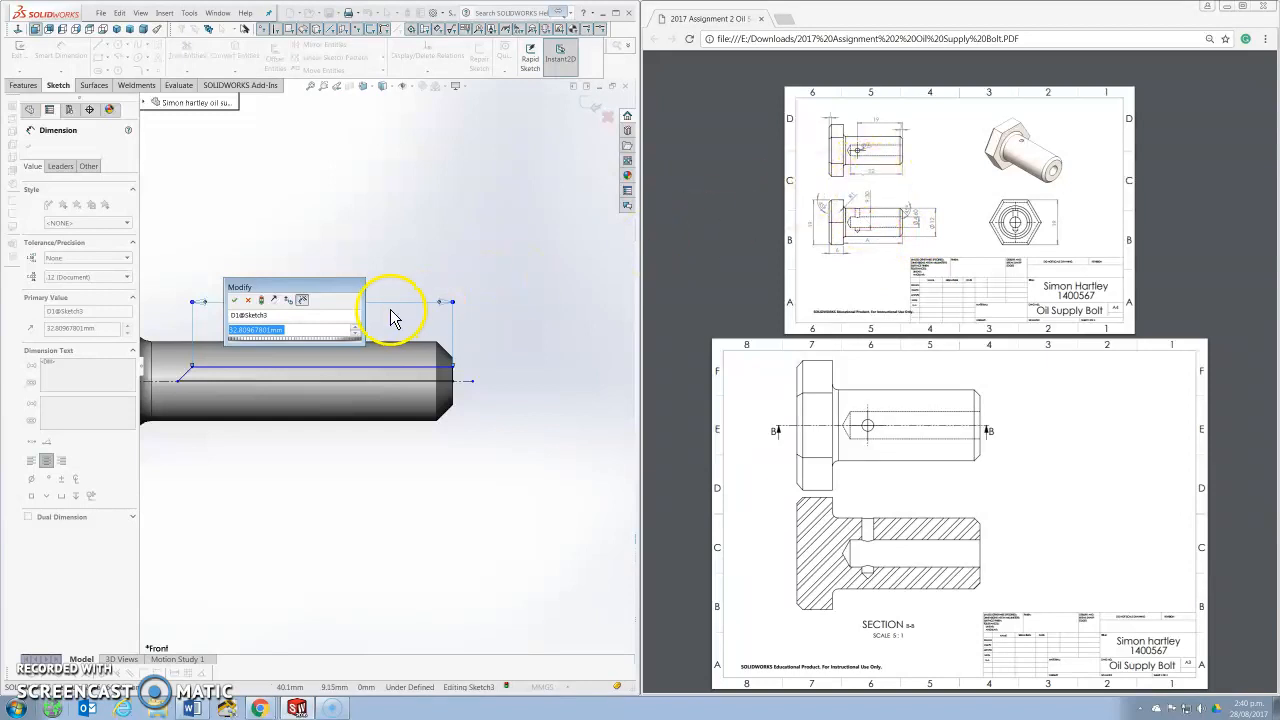
text(22)
key(Return)
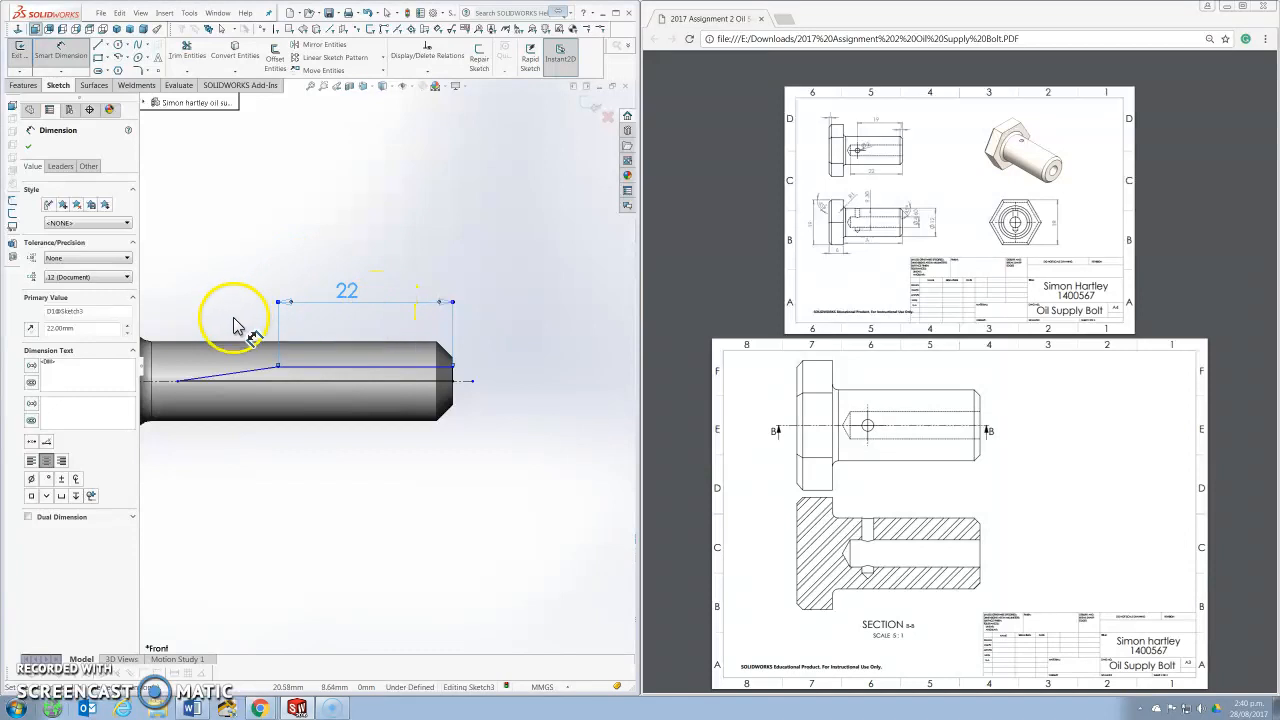
Step: Dimension the bore profile's vertical line on the shank's end face to 2.3 mm
scroll(440, 372, down, 8)
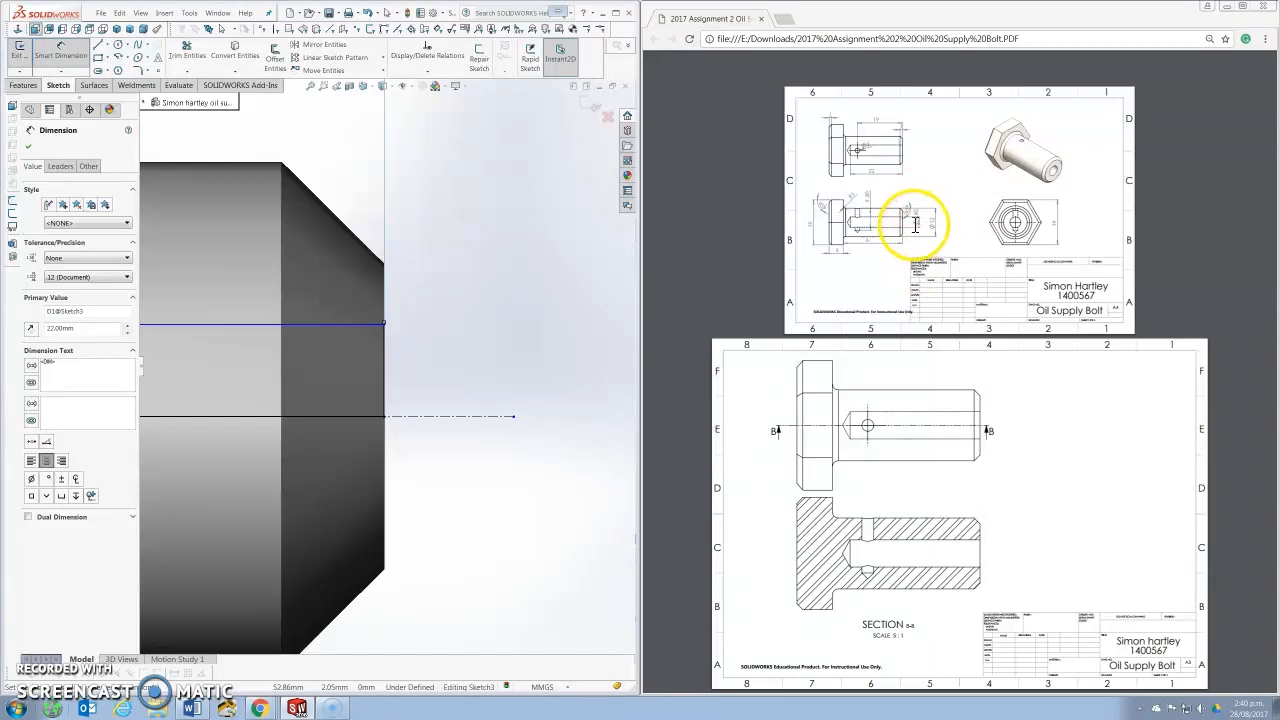
scroll(434, 363, up, 1)
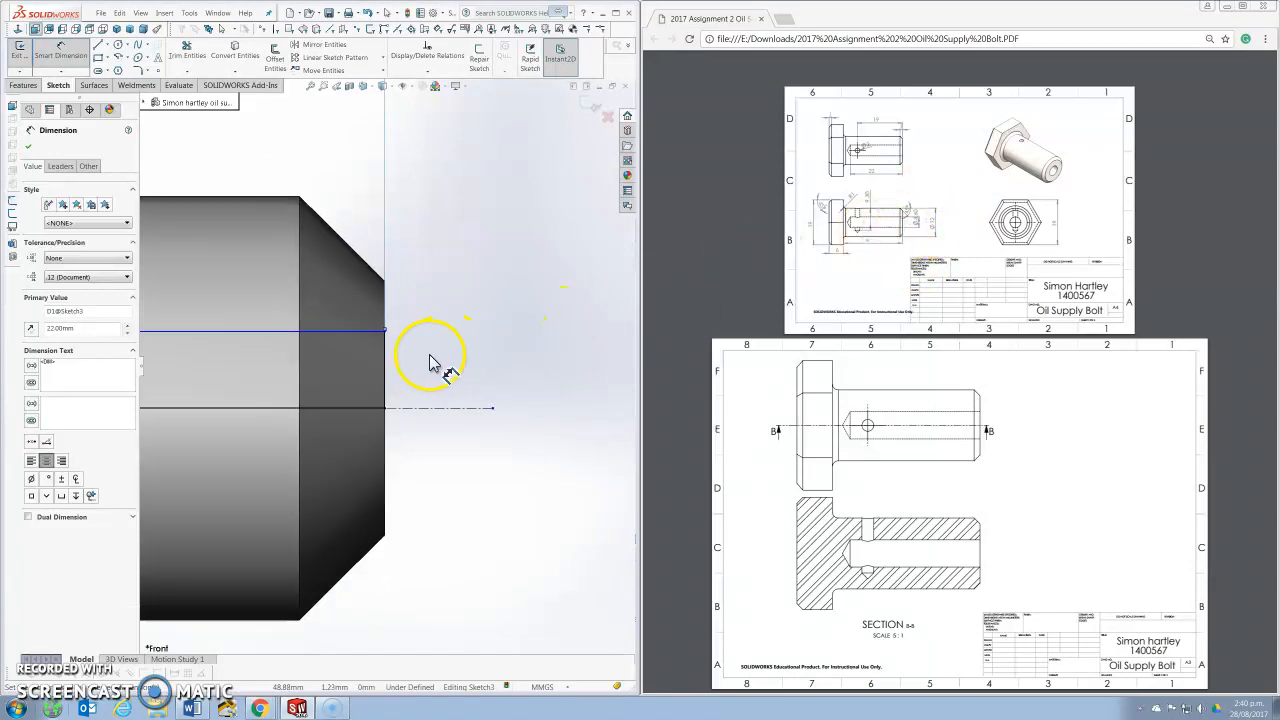
click(386, 365)
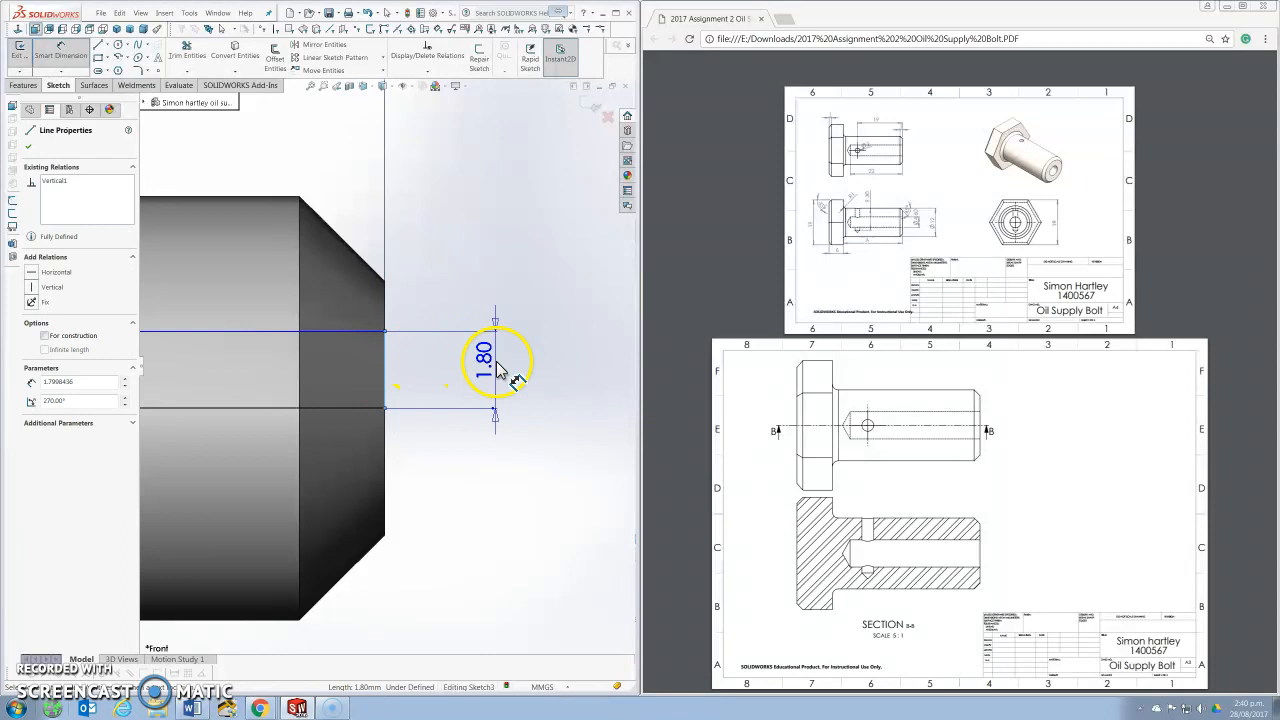
click(492, 358)
text(2.3)
key(Return)
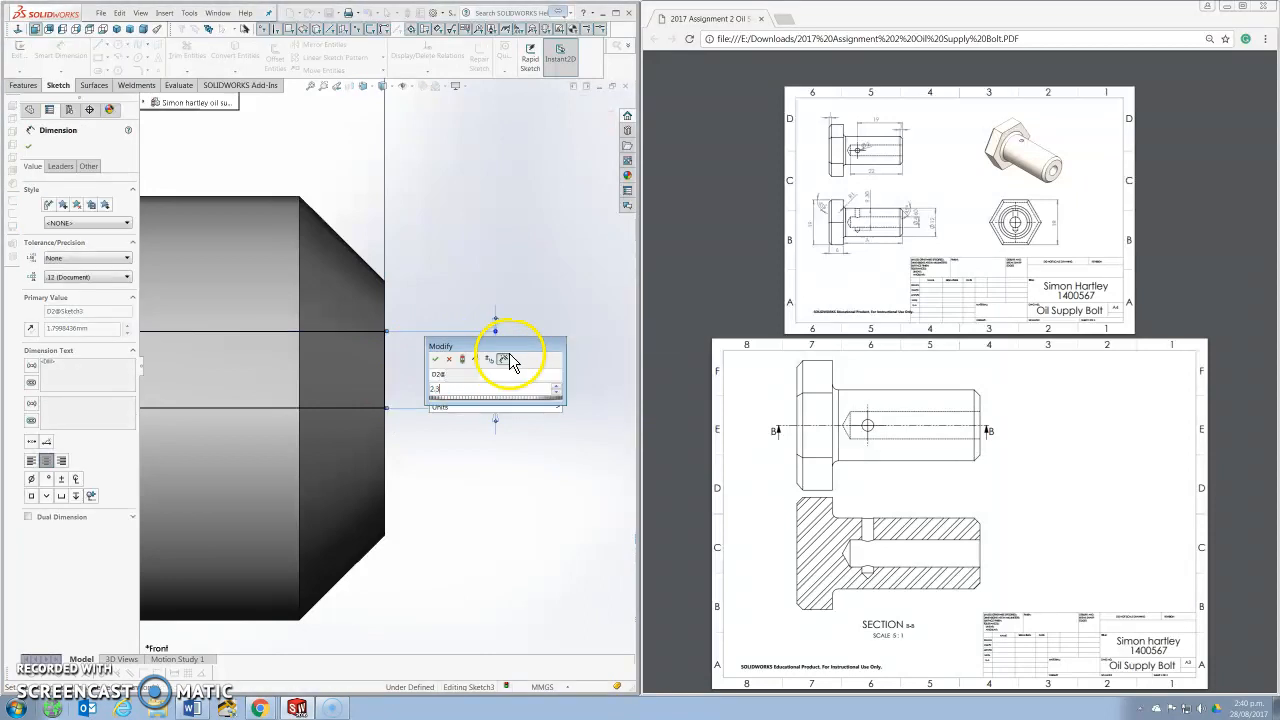
scroll(380, 362, up, 3)
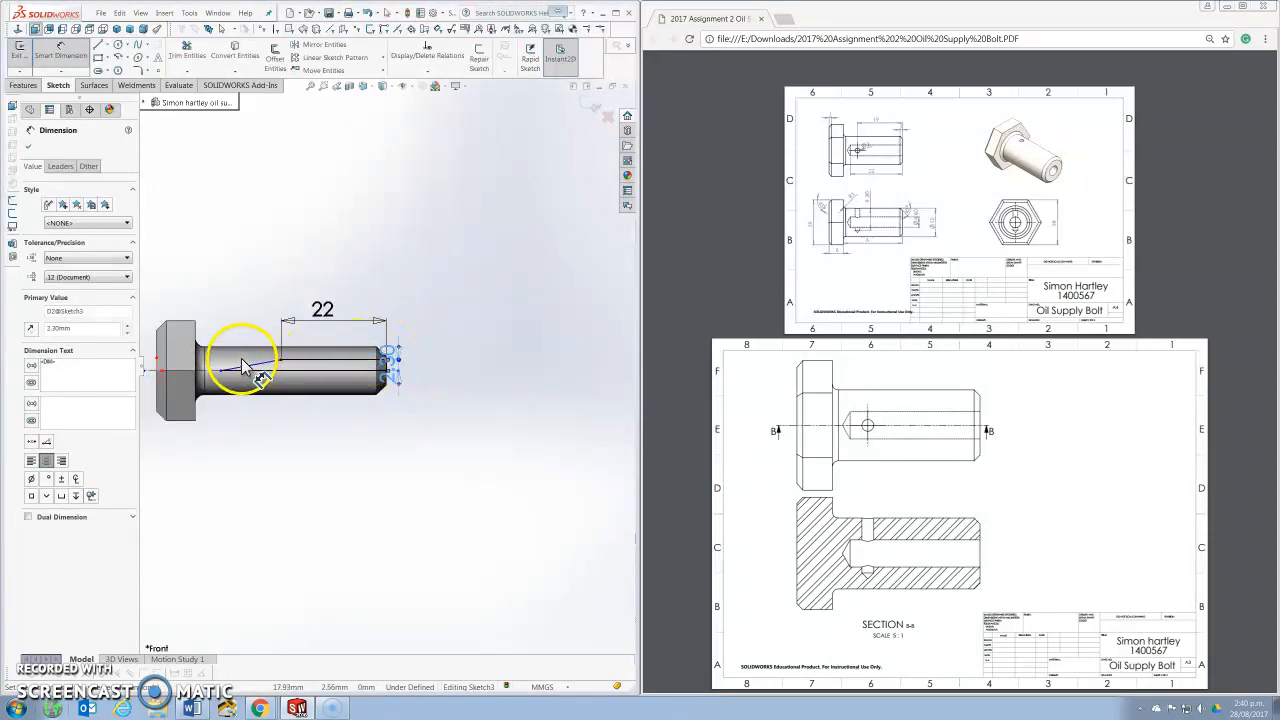
scroll(243, 367, down, 2)
click(28, 146)
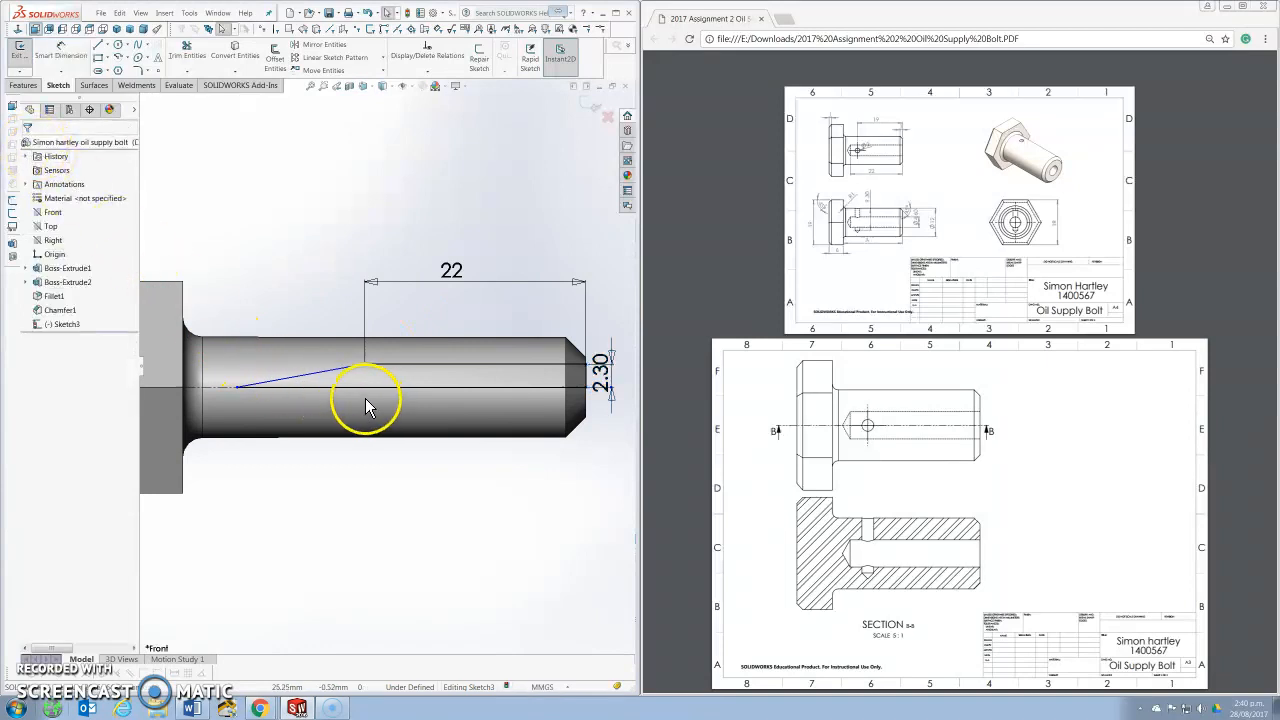
Step: Set the angle of the bore profile's slanted tip line back to 45 degrees in its line properties
click(343, 371)
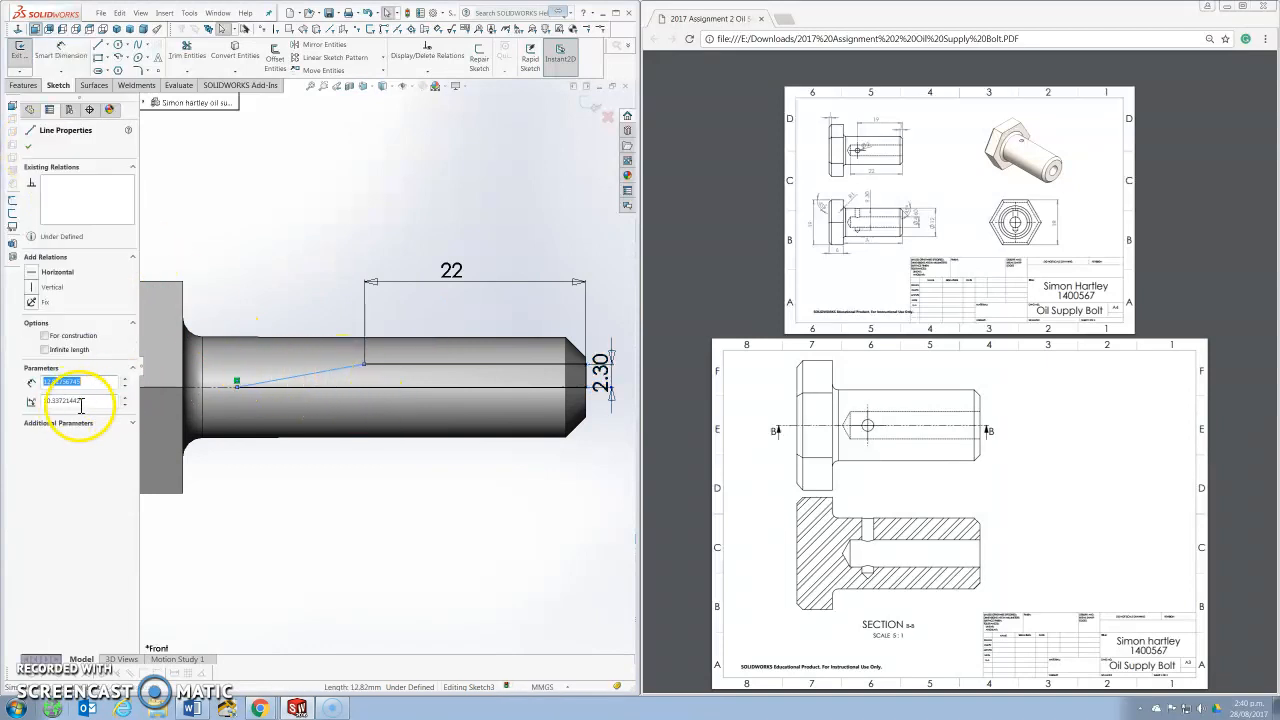
key(Tab)
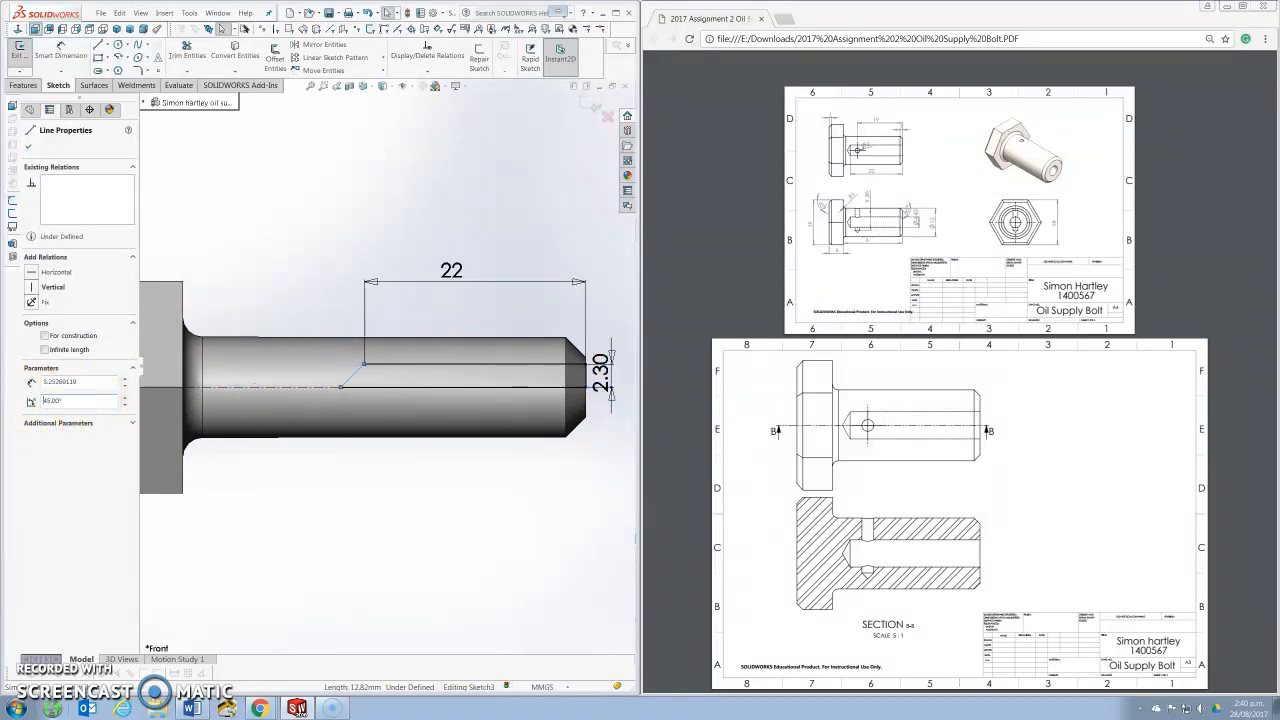
click(29, 148)
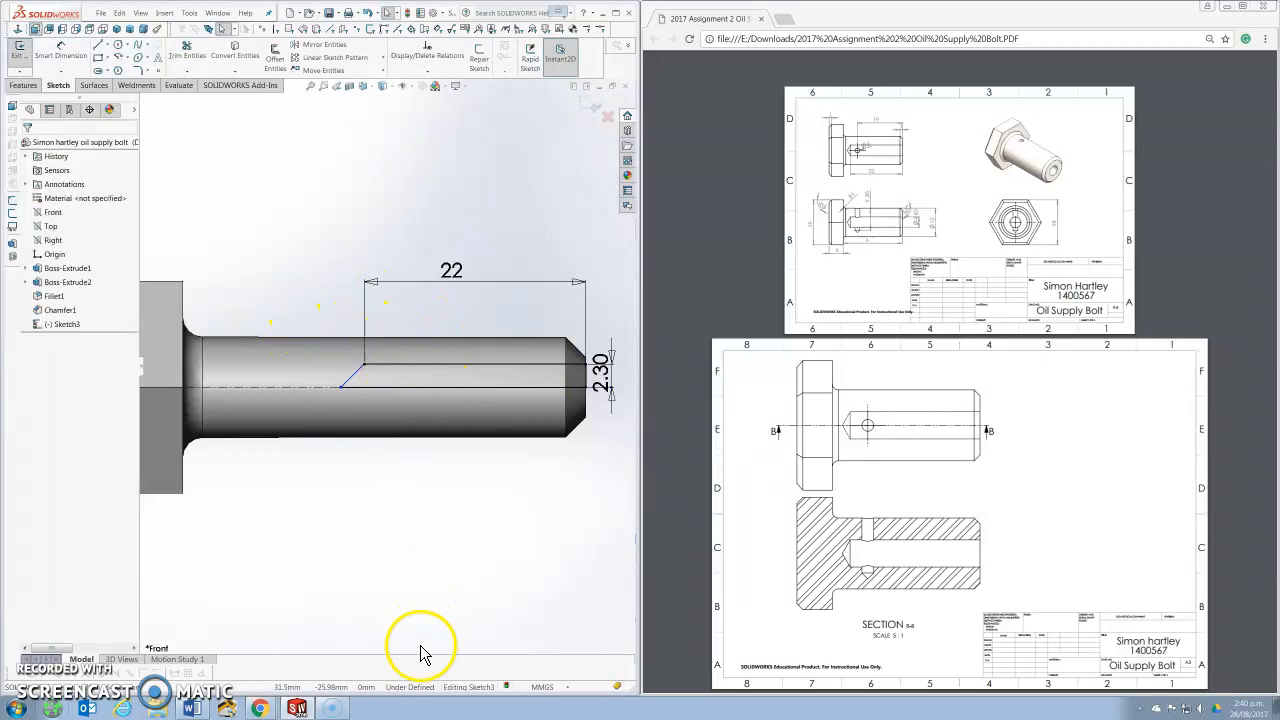
Step: Add a 45 degree angle dimension between the slanted tip line and the profile's line along the axis
click(57, 62)
click(360, 373)
click(359, 371)
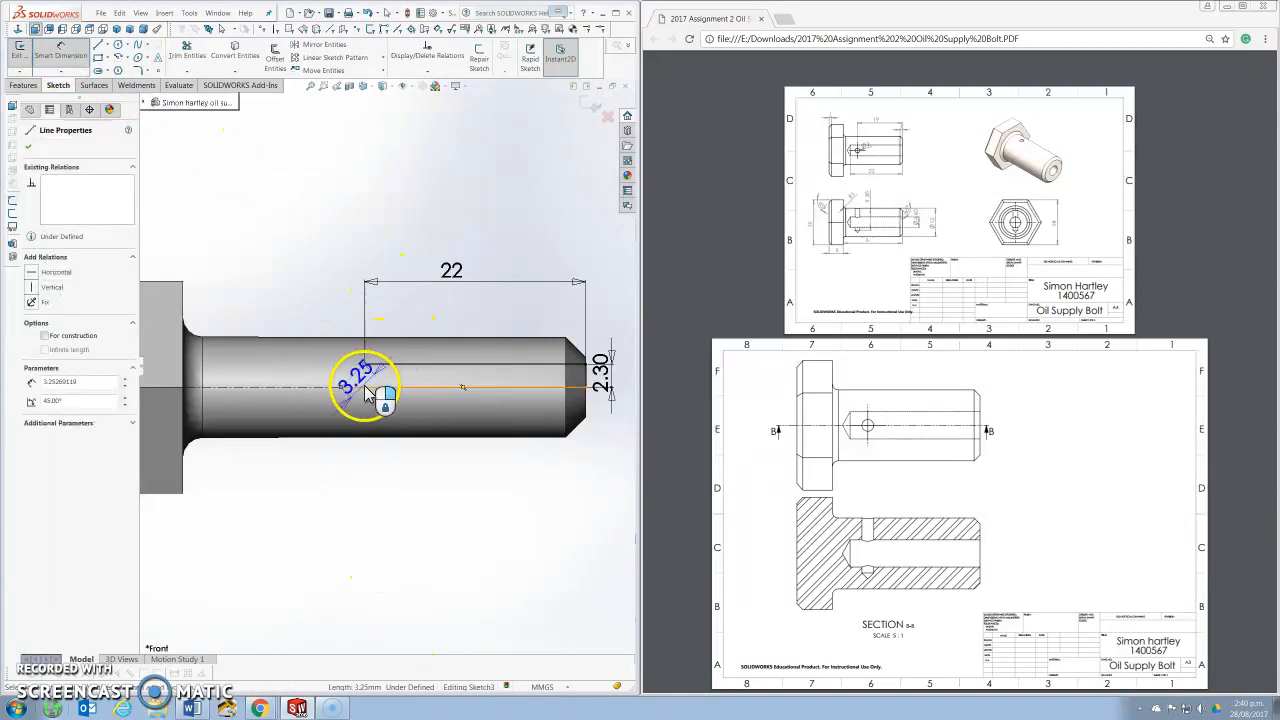
click(365, 388)
click(388, 388)
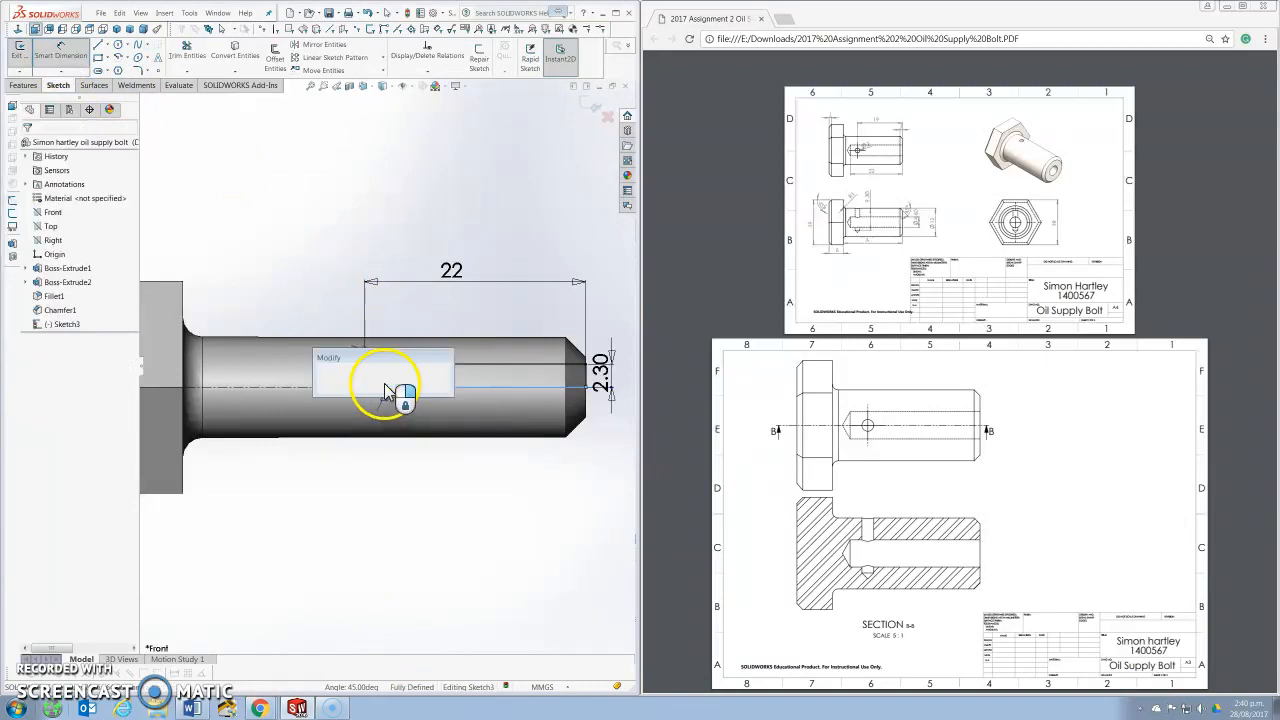
click(323, 381)
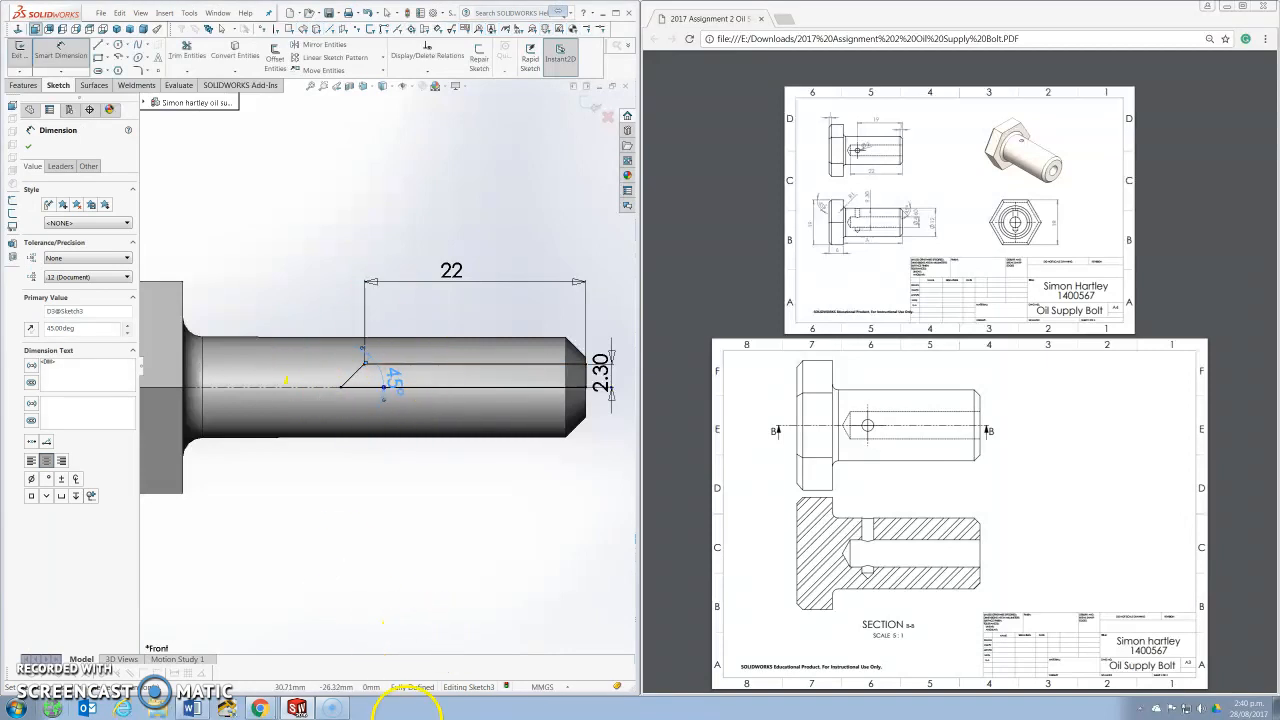
click(30, 150)
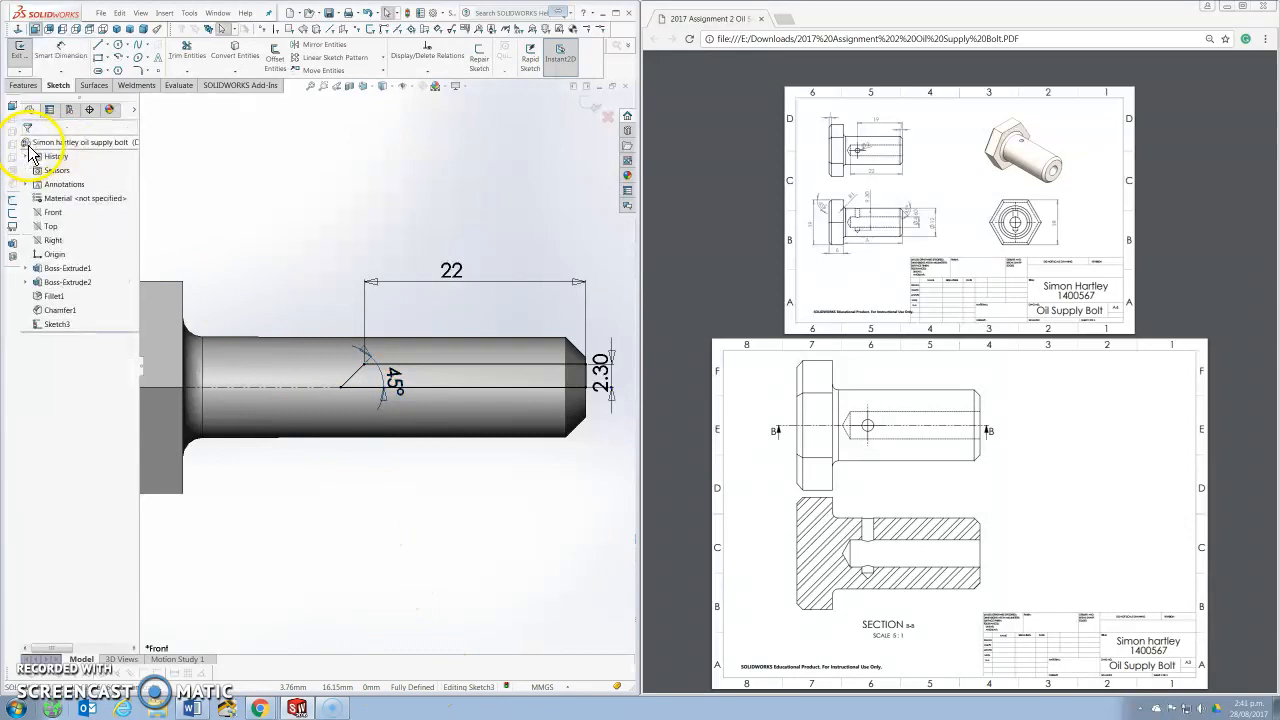
Step: Move the 2.30 dimension clear of the shank's free end and exit the bore sketch
scroll(397, 327, up, 2)
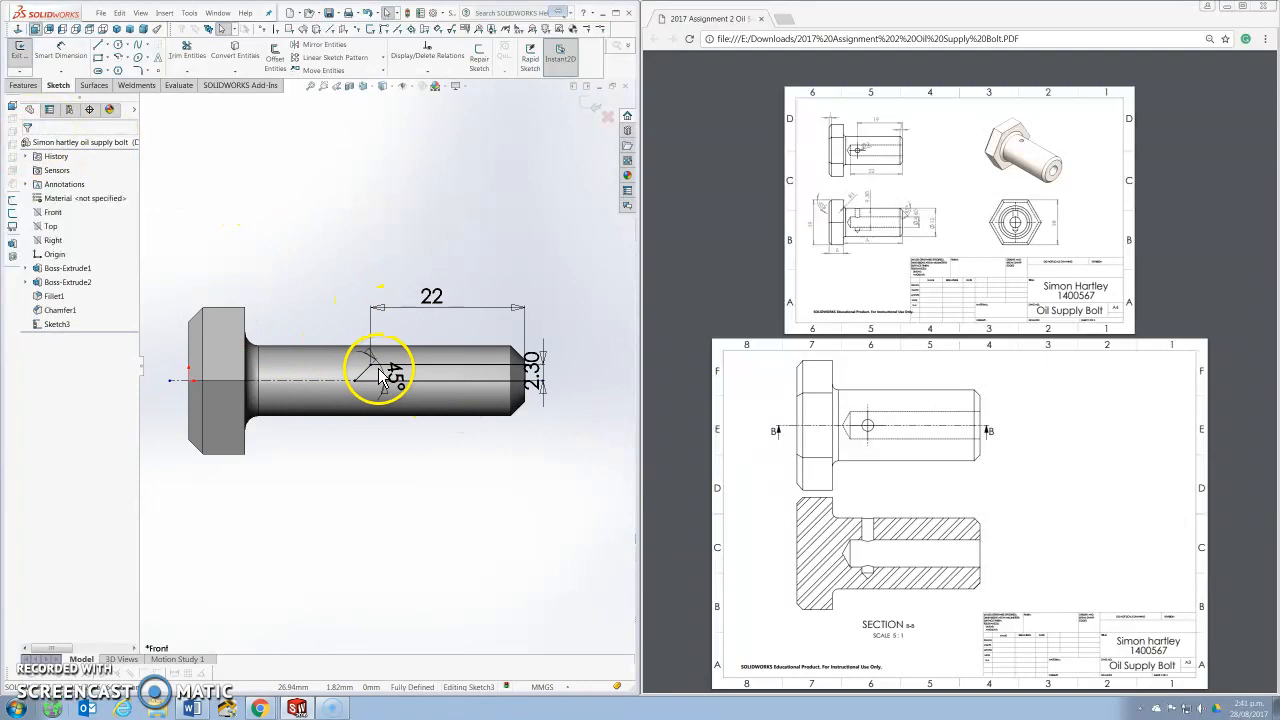
drag(540, 381, 566, 368)
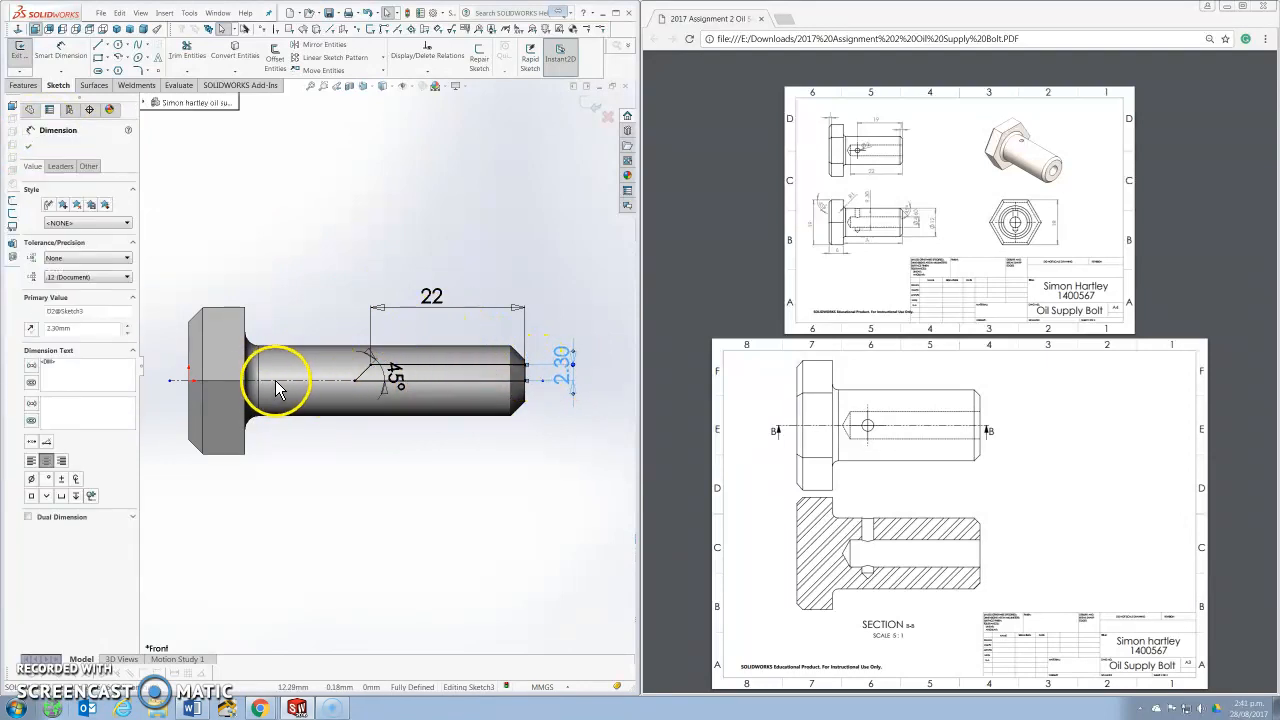
click(28, 148)
click(19, 50)
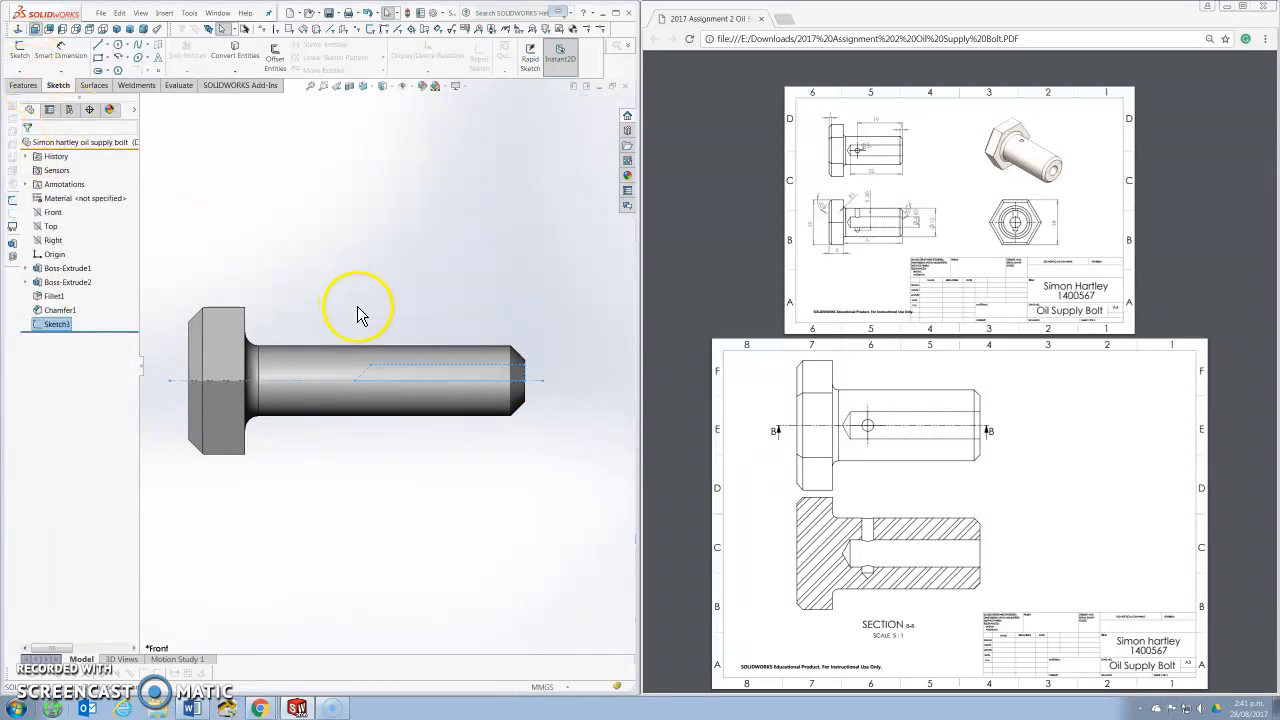
Step: Cut the bore with a 360 degree Revolved Cut of the closed half-profile contour about the bolt's centerline
click(33, 87)
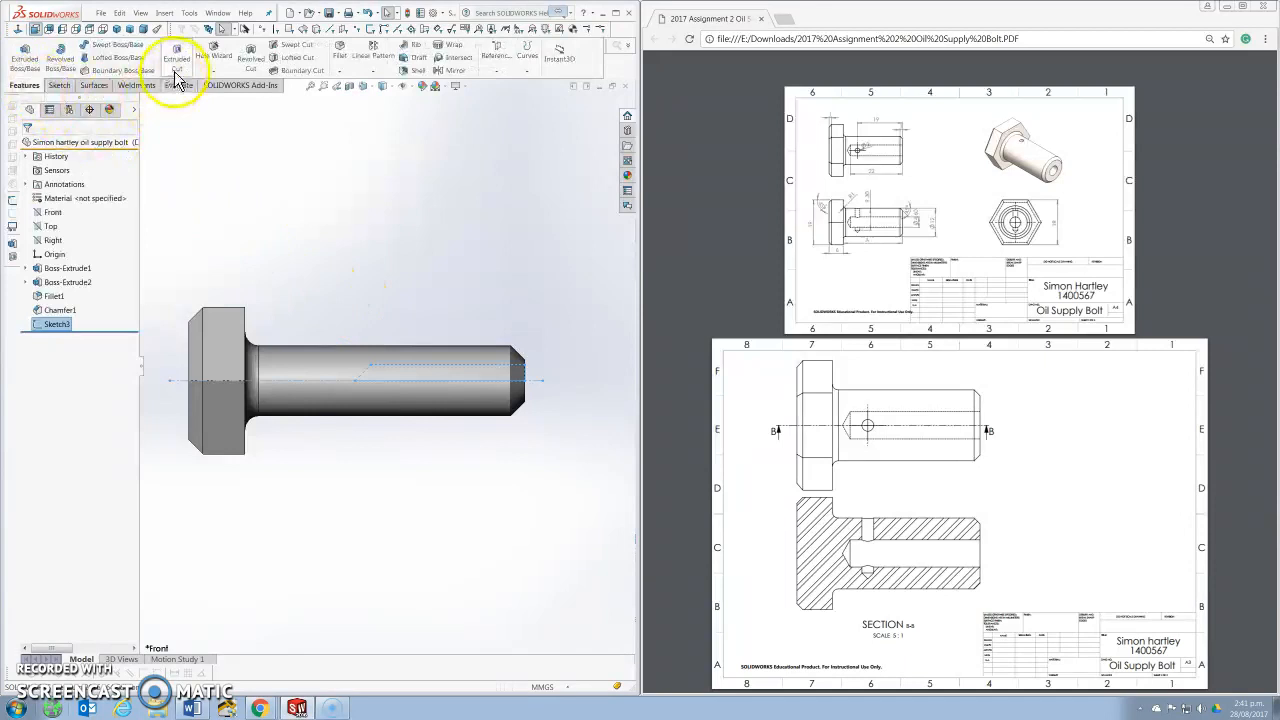
click(257, 67)
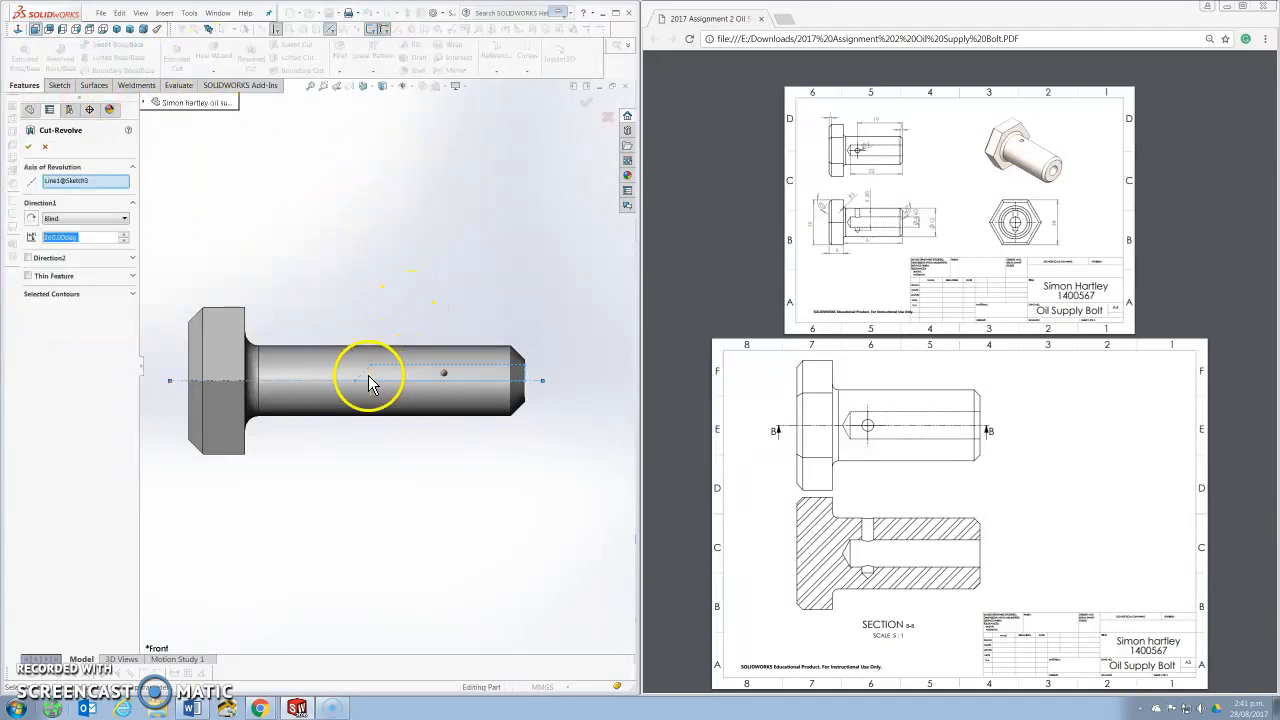
scroll(366, 372, down, 5)
scroll(397, 372, up, 1)
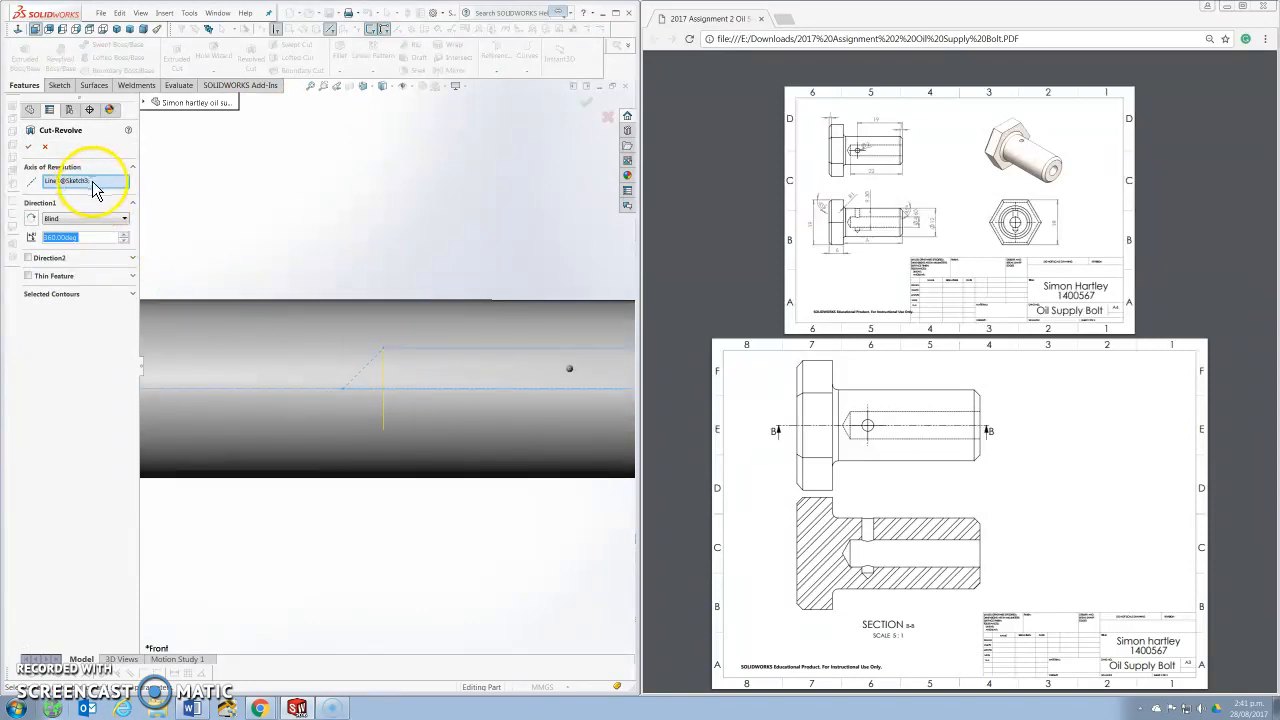
click(133, 294)
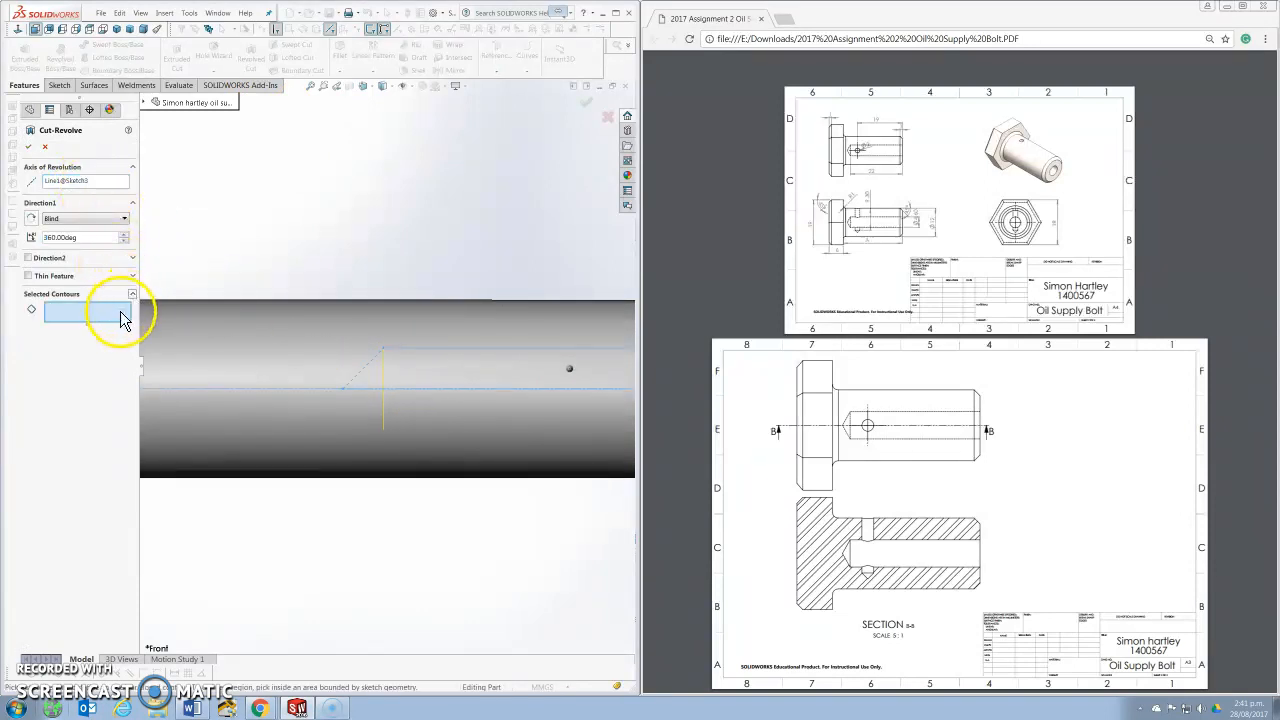
click(428, 358)
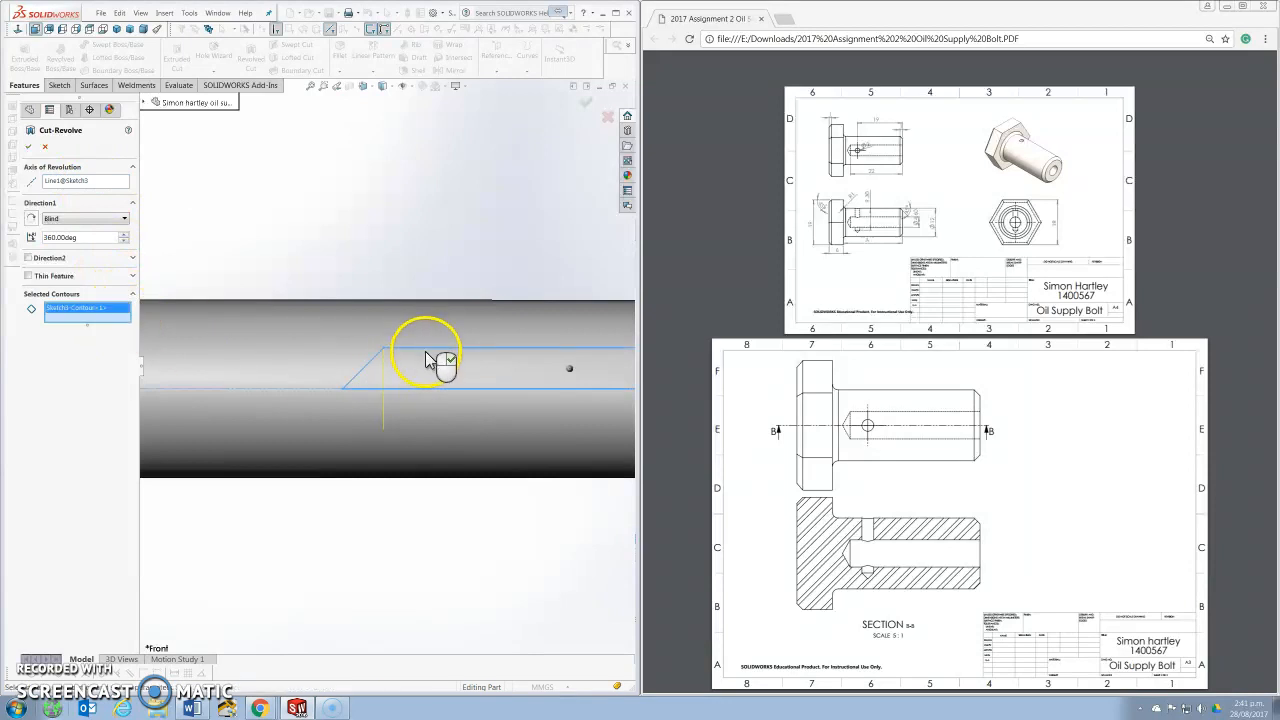
scroll(428, 358, up, 3)
click(50, 181)
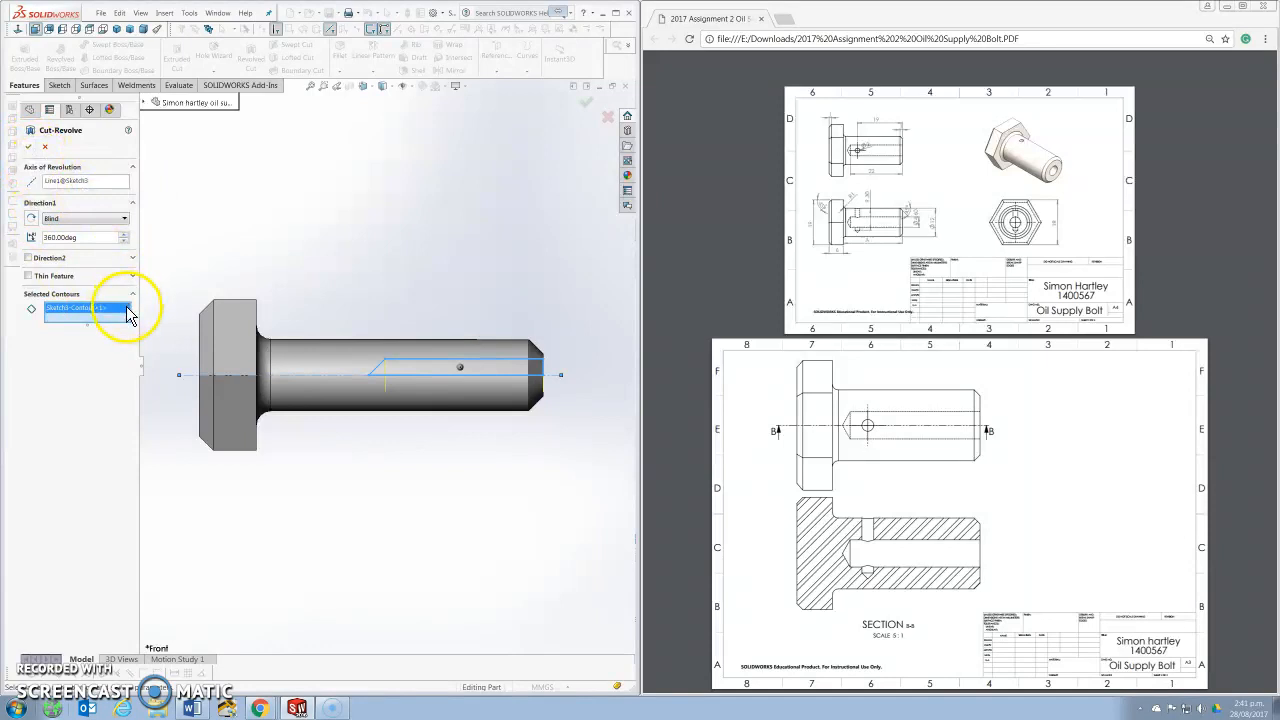
mouse_move(398, 330)
middle_down()
mouse_move(286, 320)
mouse_move(269, 334)
mouse_move(323, 343)
mouse_move(378, 326)
middle_up()
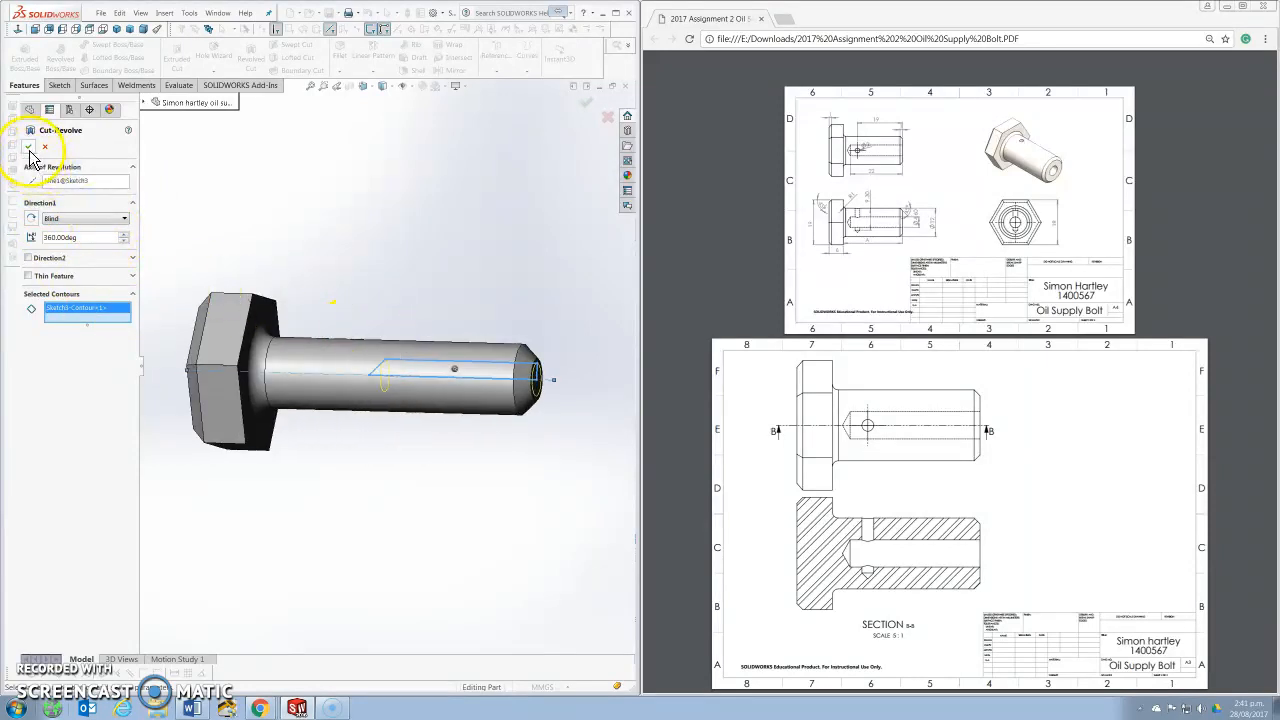
middle_drag(251, 220, 355, 248)
mouse_move(445, 285)
middle_down()
mouse_move(400, 263)
mouse_move(428, 268)
middle_up()
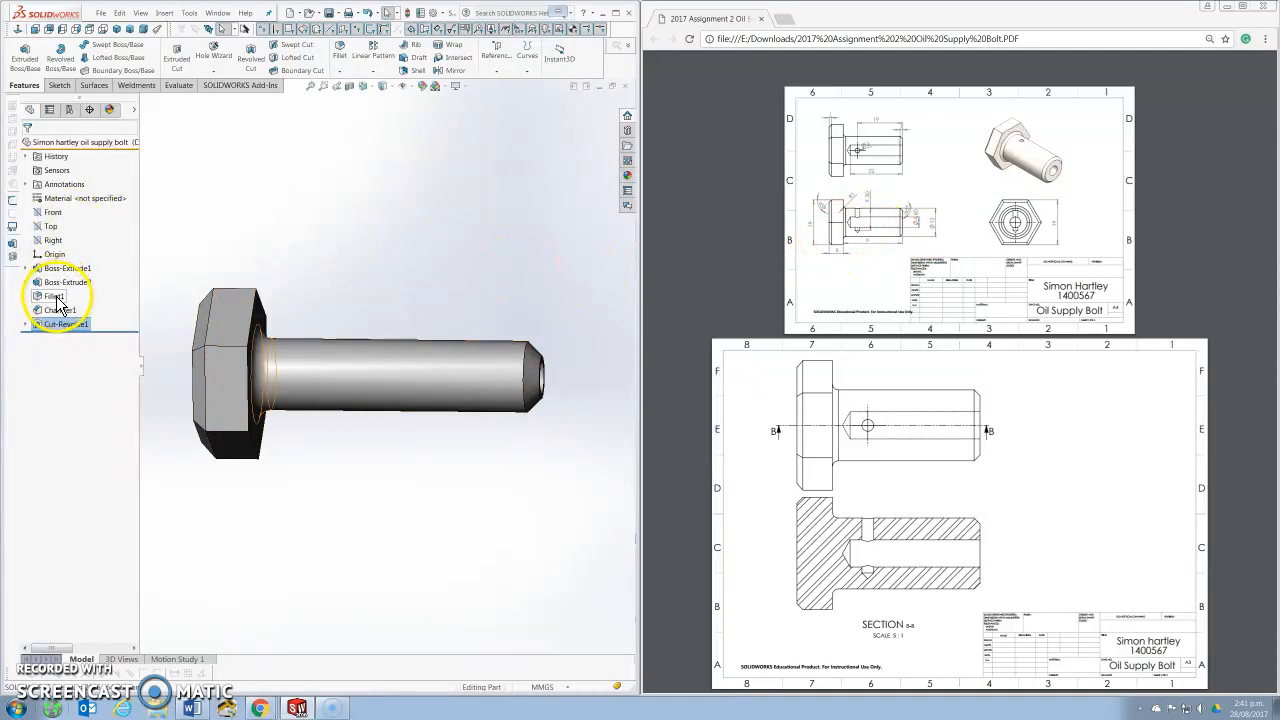
Step: Start a sketch on the Front plane and draw a vertical centerline about 23 mm long across the shank near the head
click(50, 214)
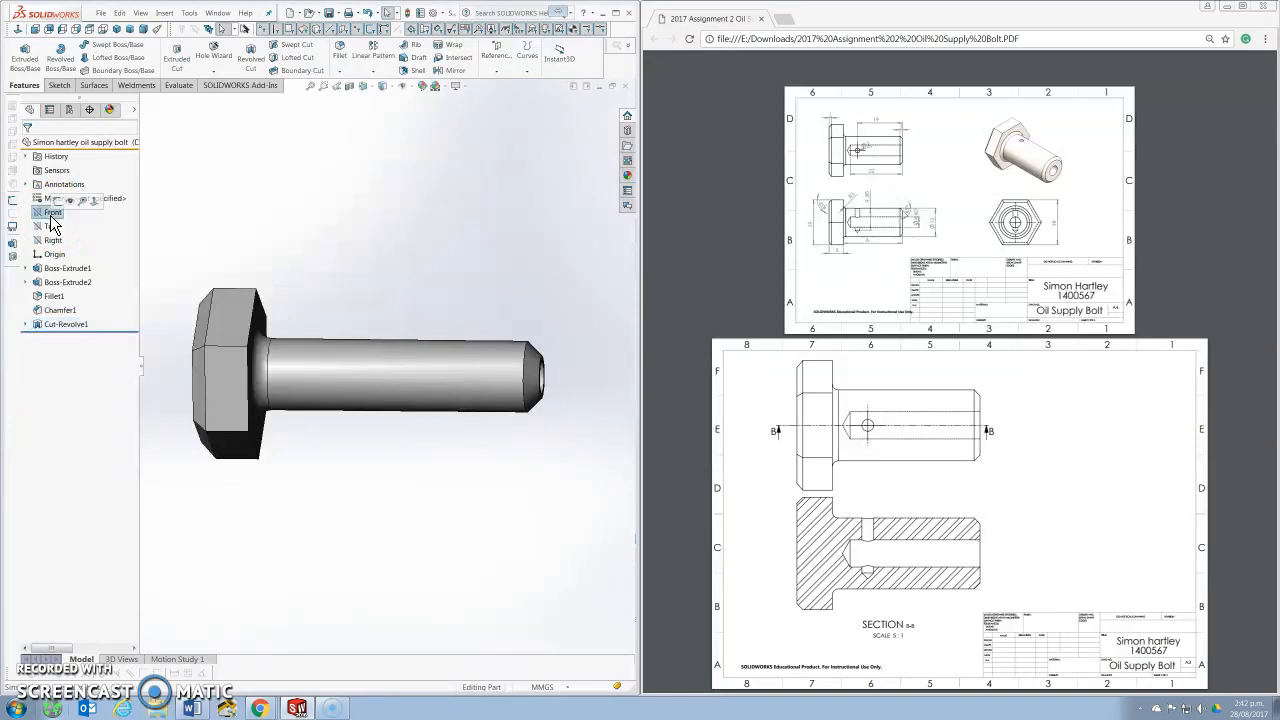
click(28, 50)
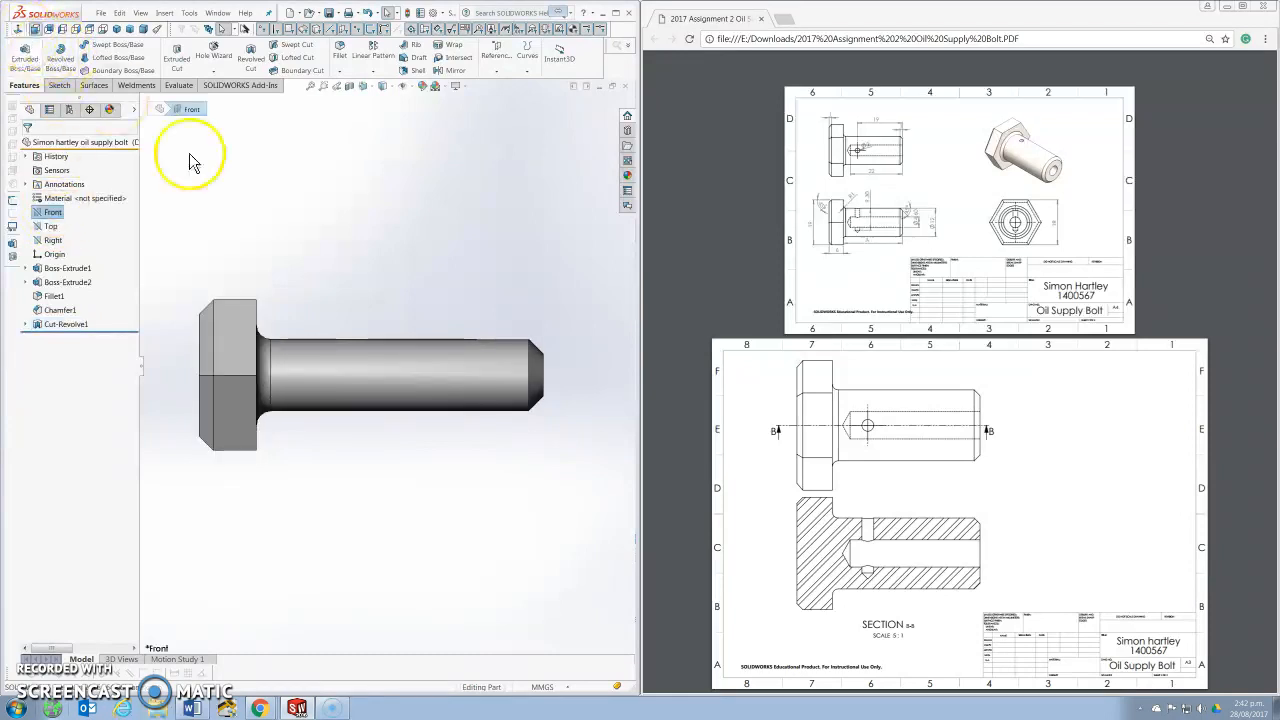
click(58, 86)
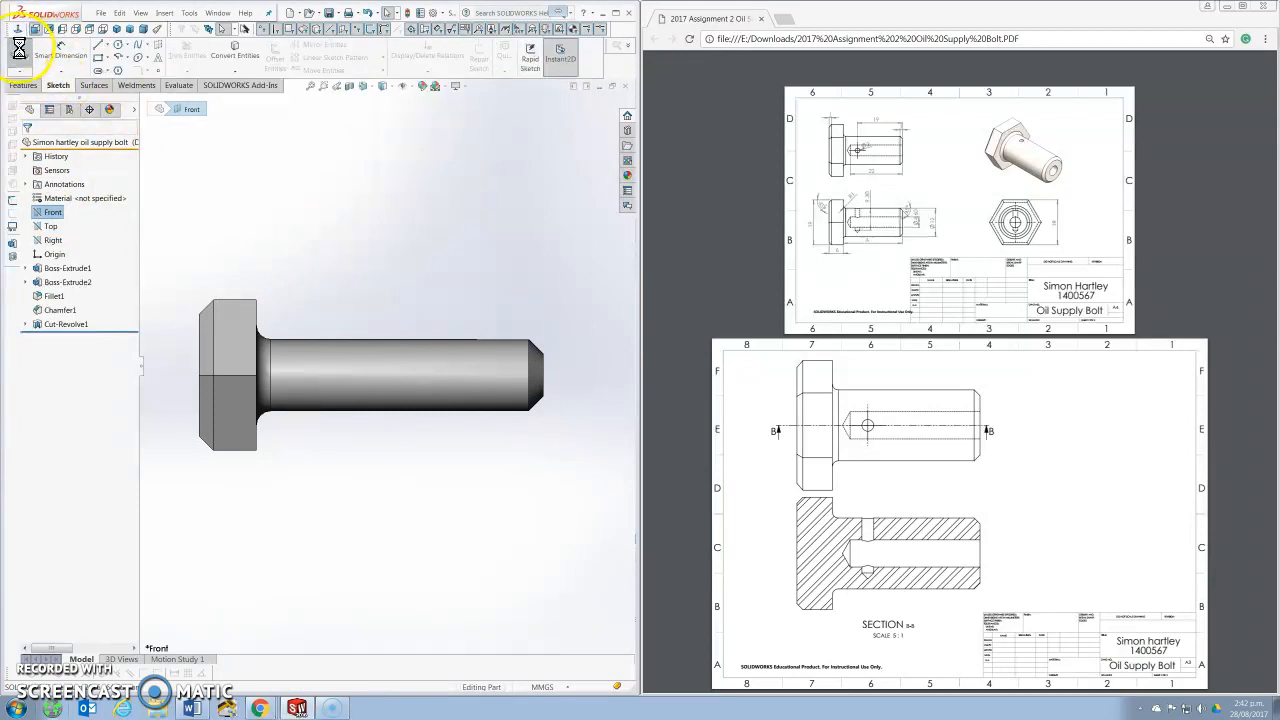
click(108, 50)
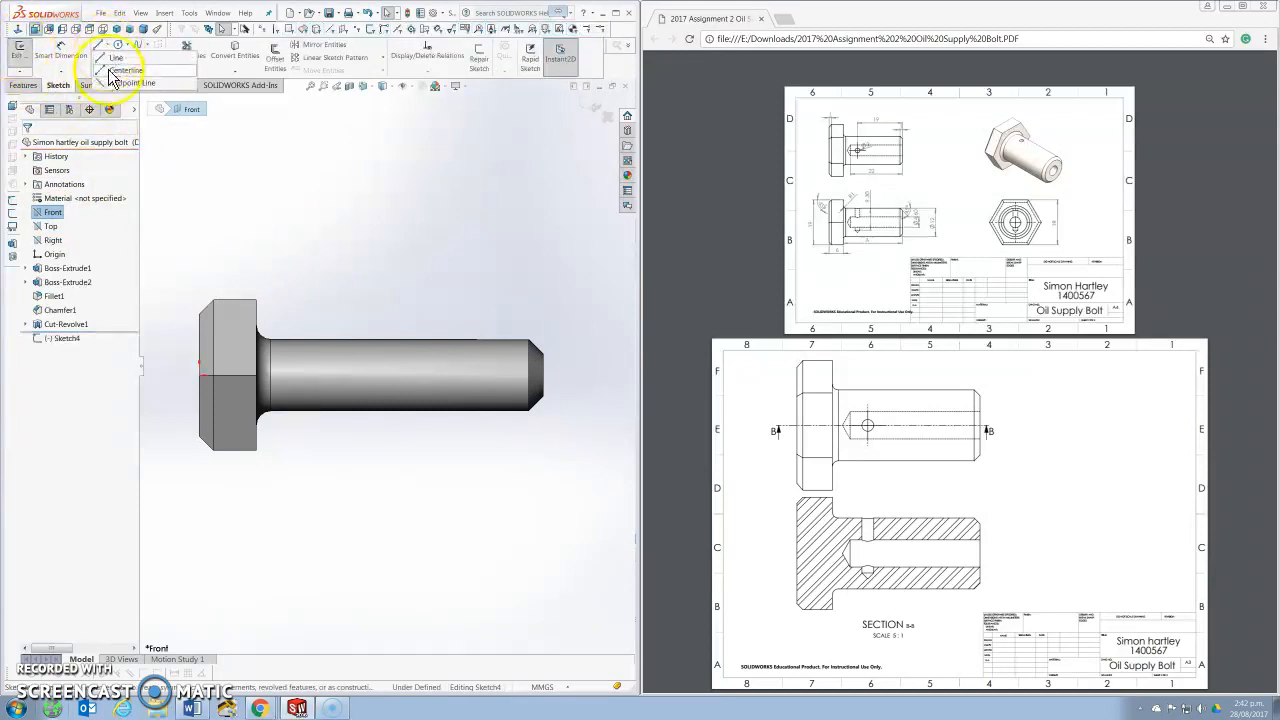
click(120, 71)
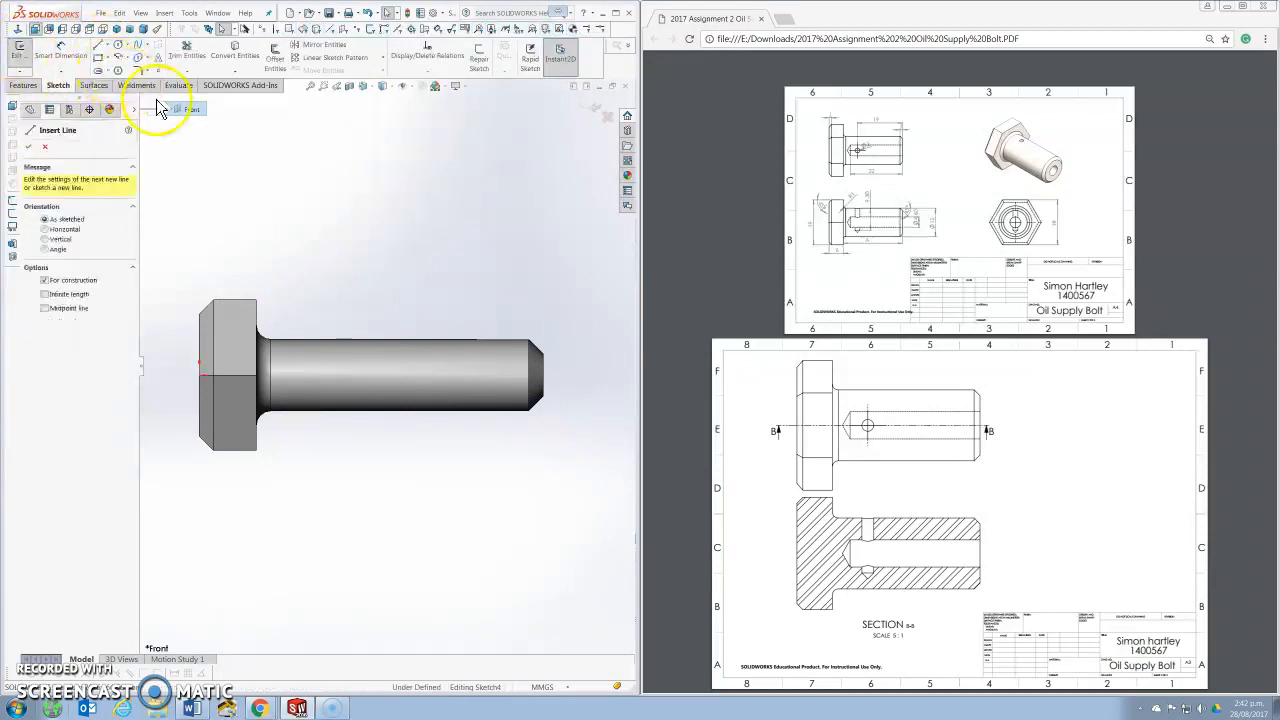
click(321, 283)
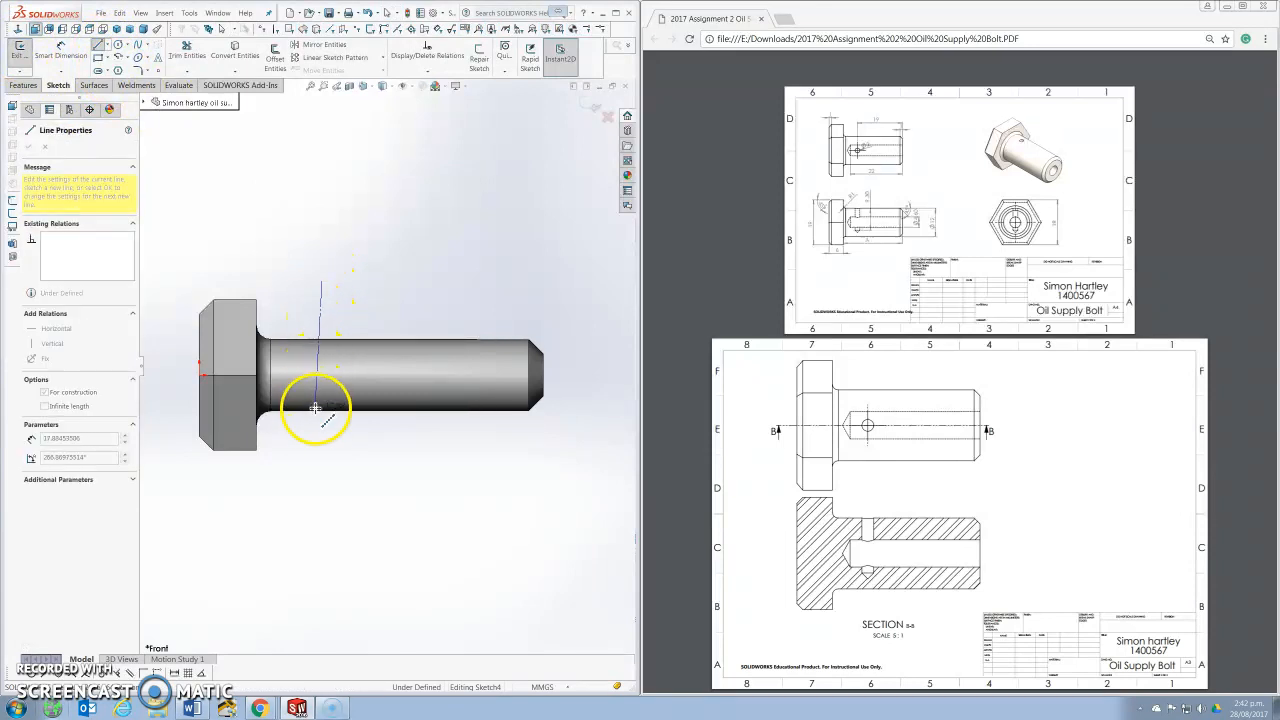
click(322, 443)
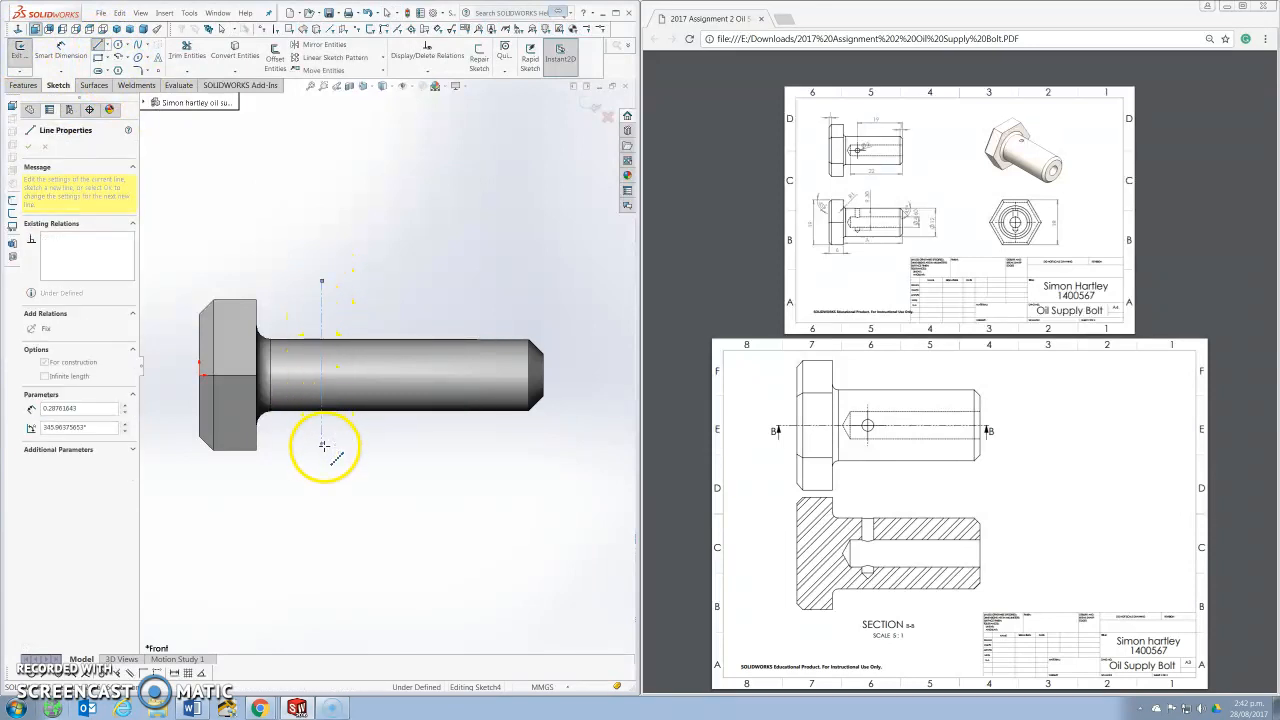
scroll(904, 230, down, 4)
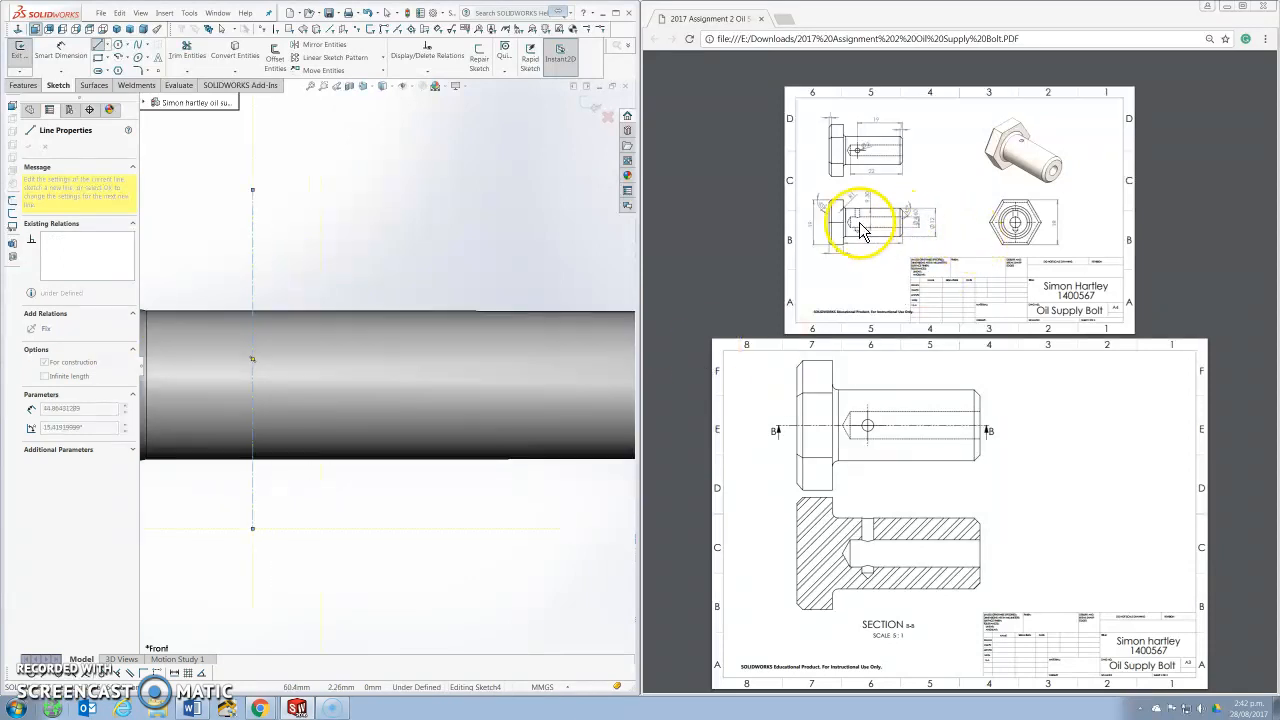
scroll(862, 228, up, 3)
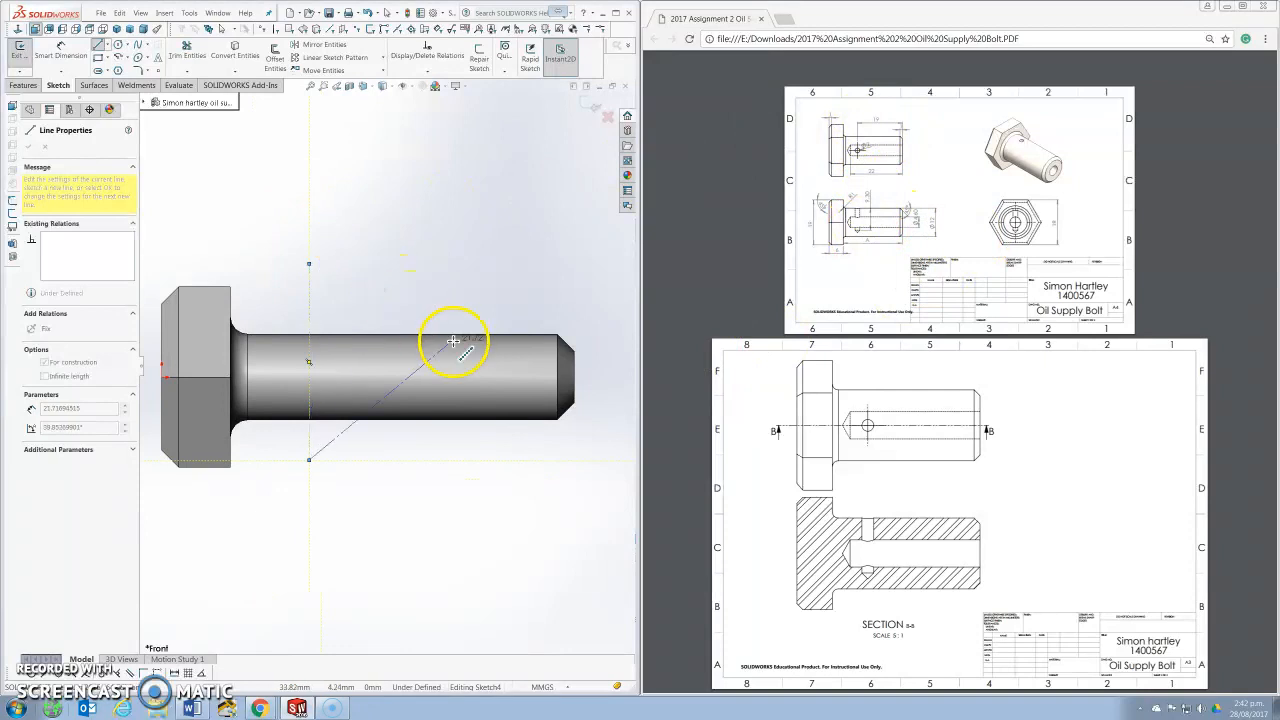
key(Escape)
Step: Dimension the vertical centerline 22 mm from the shank's free end
click(60, 55)
click(310, 290)
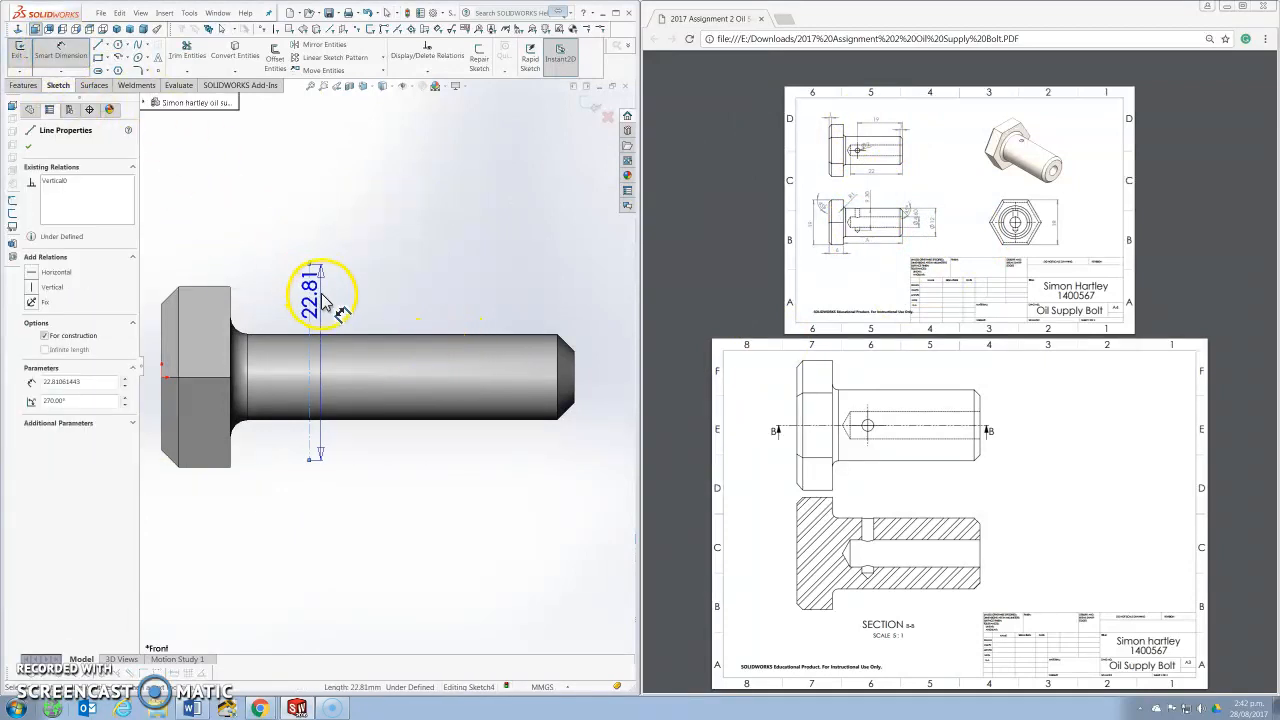
click(578, 372)
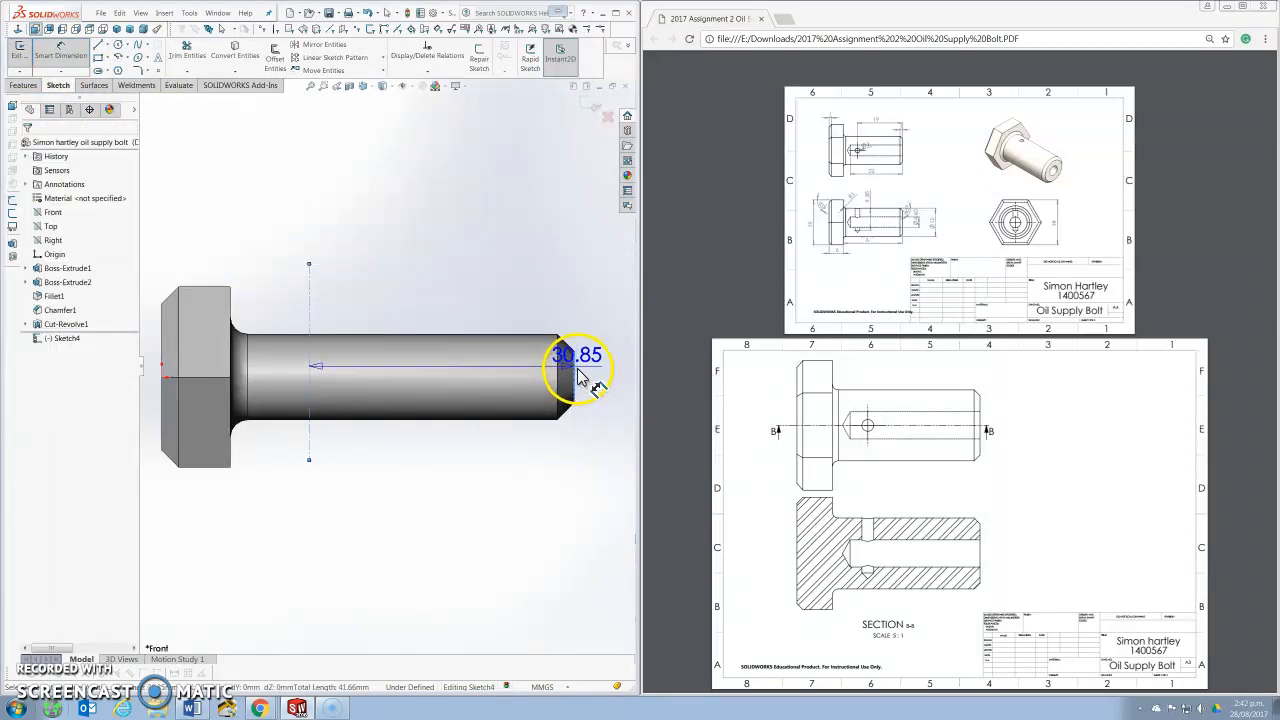
click(547, 288)
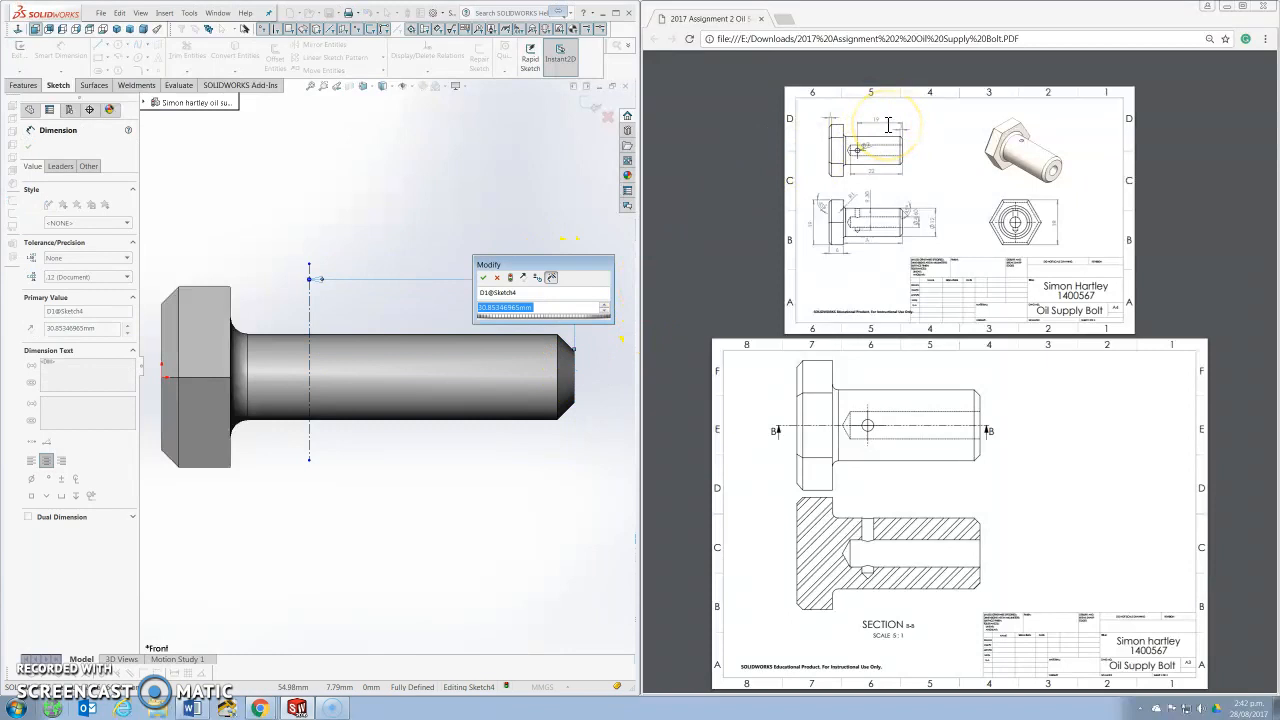
text(22)
key(Return)
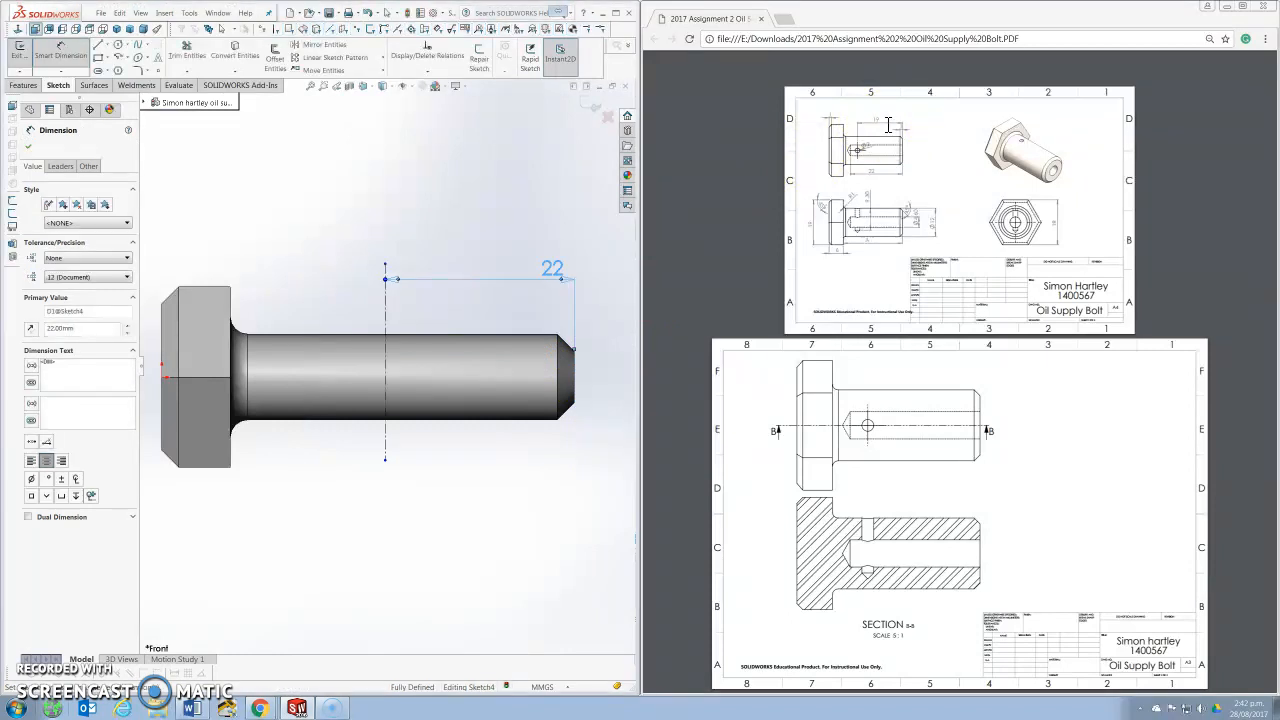
Step: Change the centerline's distance from the shank's free end to 15 mm
double_click(555, 270)
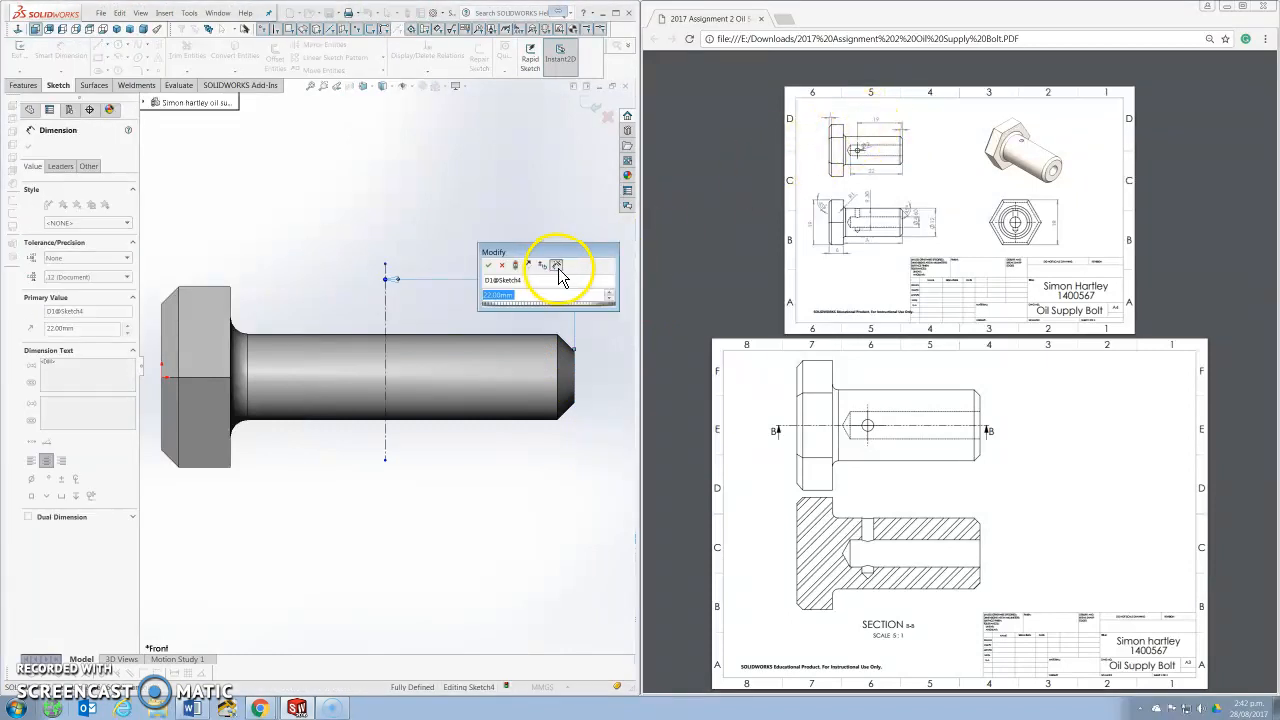
text(15)
key(Return)
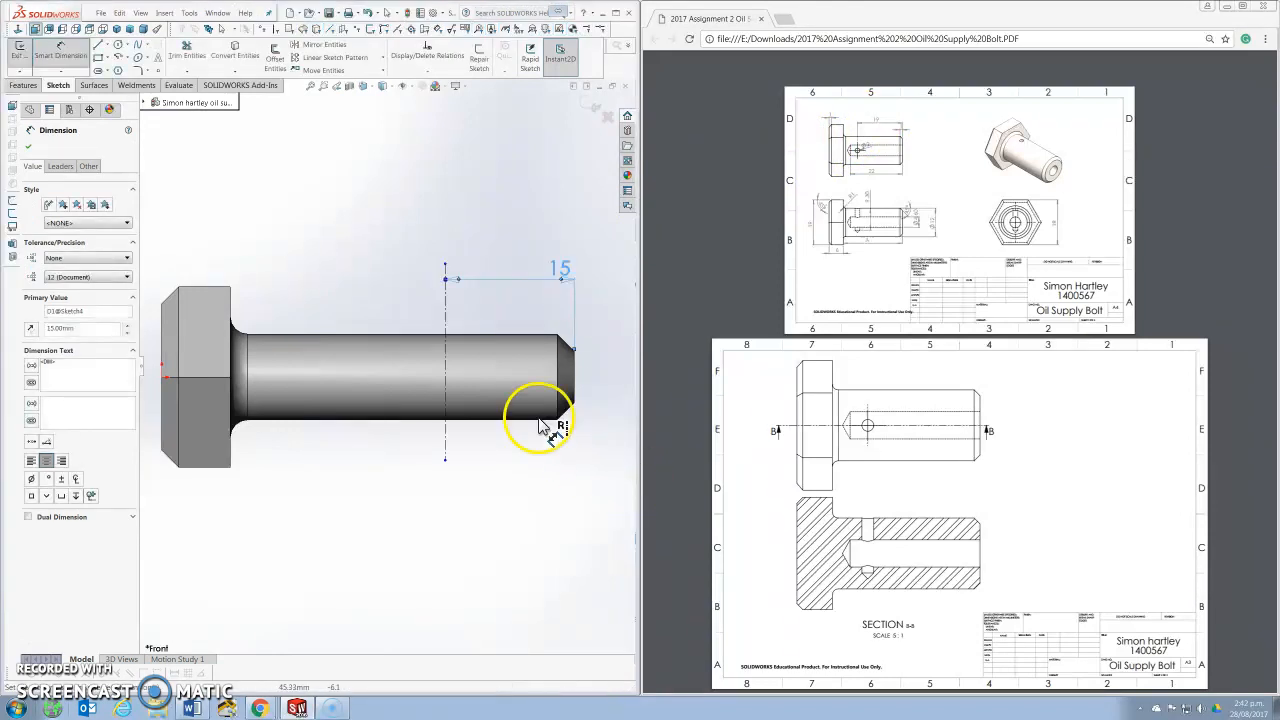
click(375, 262)
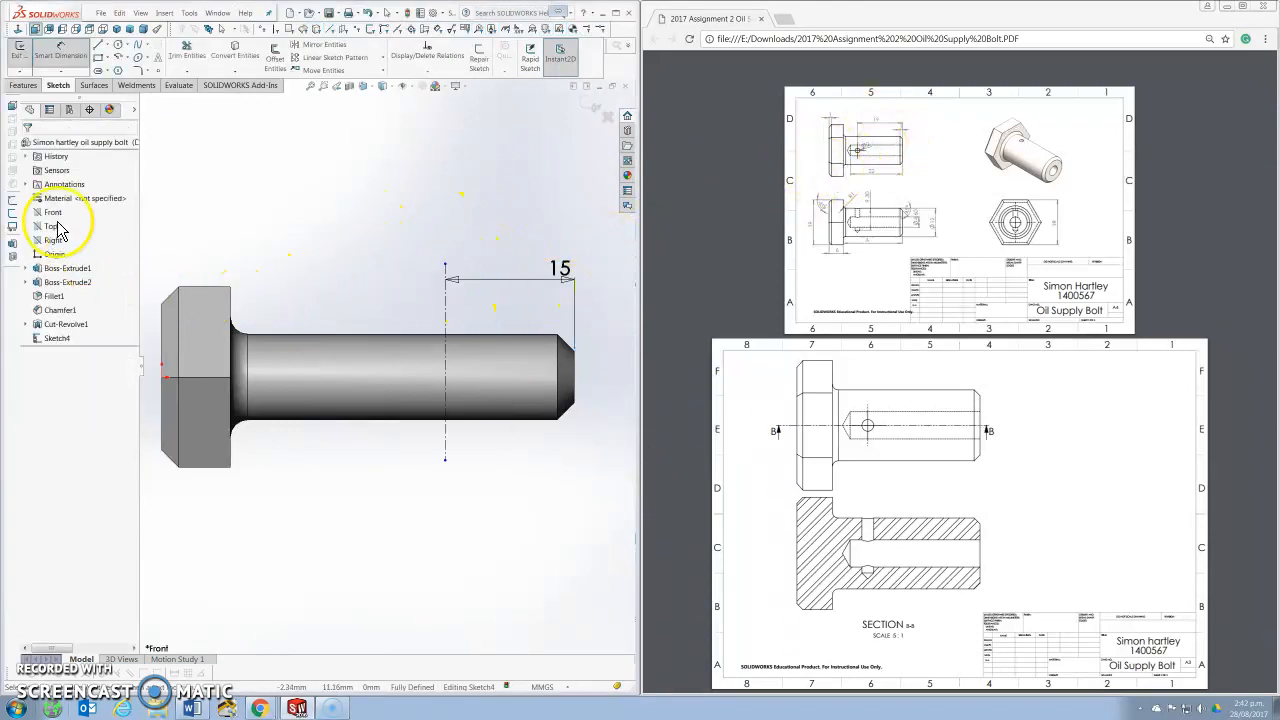
Step: Sketch a closed half-profile against the centerline across the shank, about 12 mm long, with a flat top and a slanted lower tip
click(99, 48)
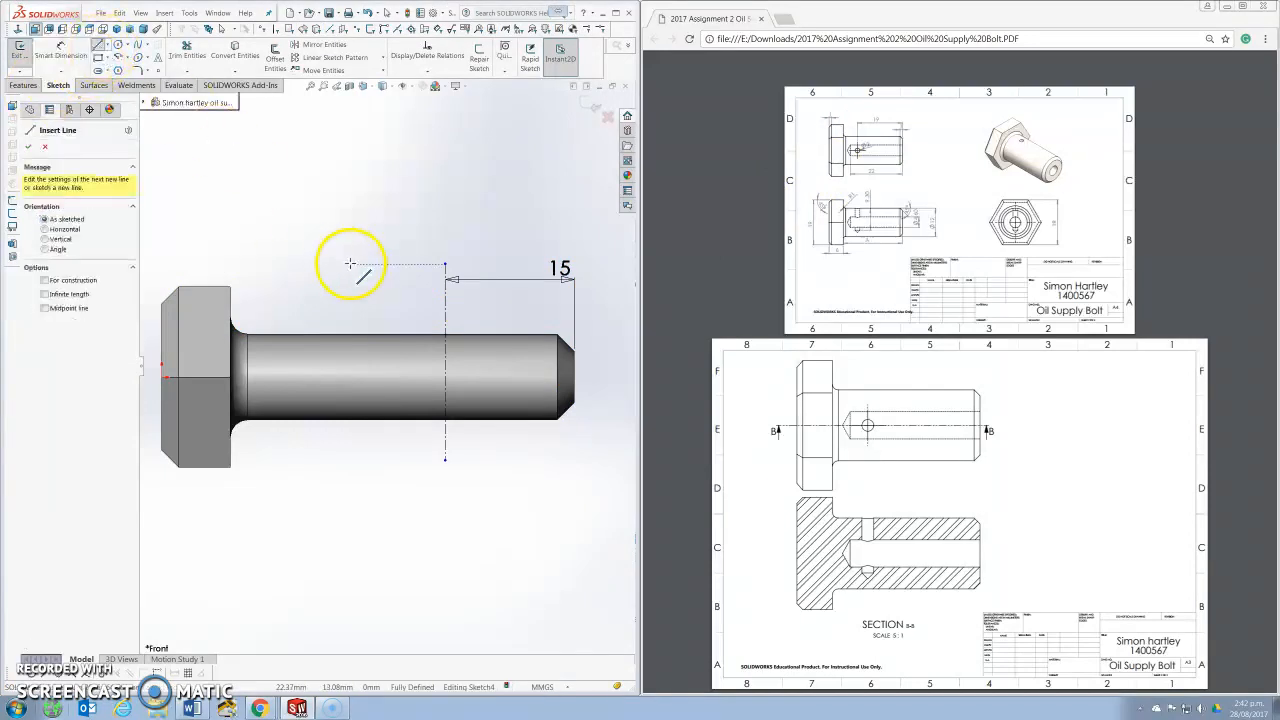
click(445, 303)
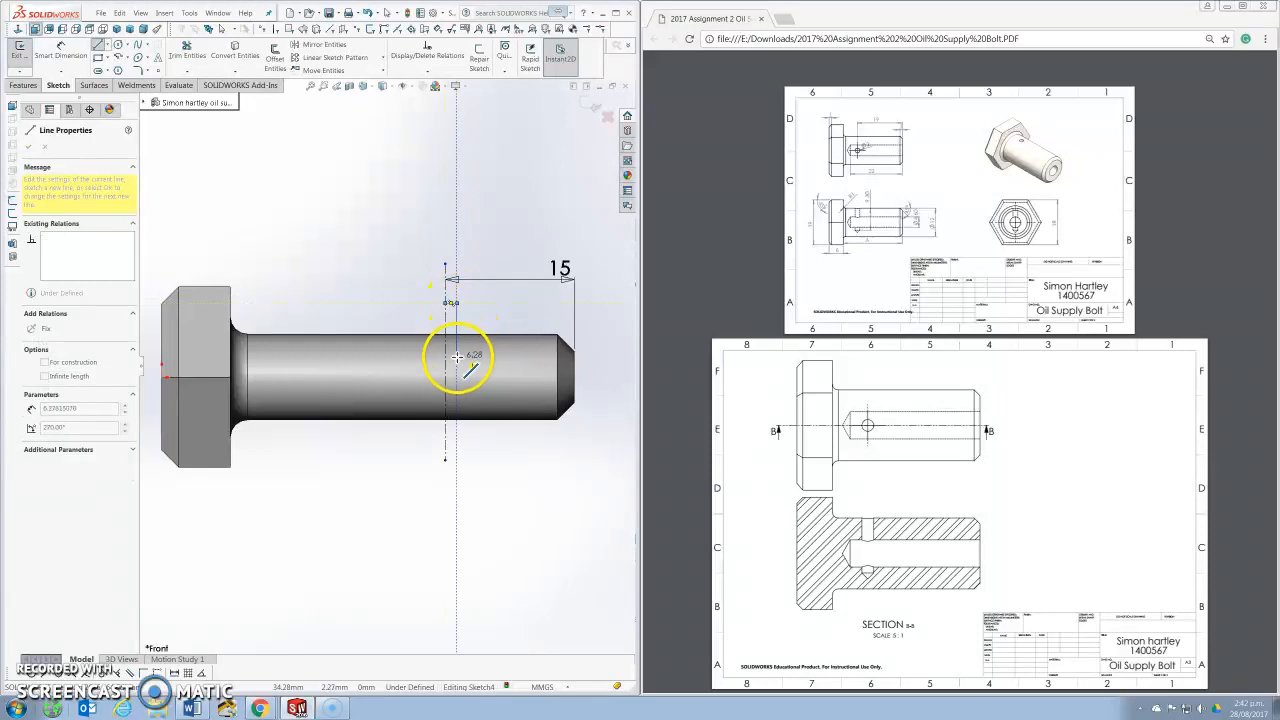
click(457, 398)
click(446, 410)
click(446, 304)
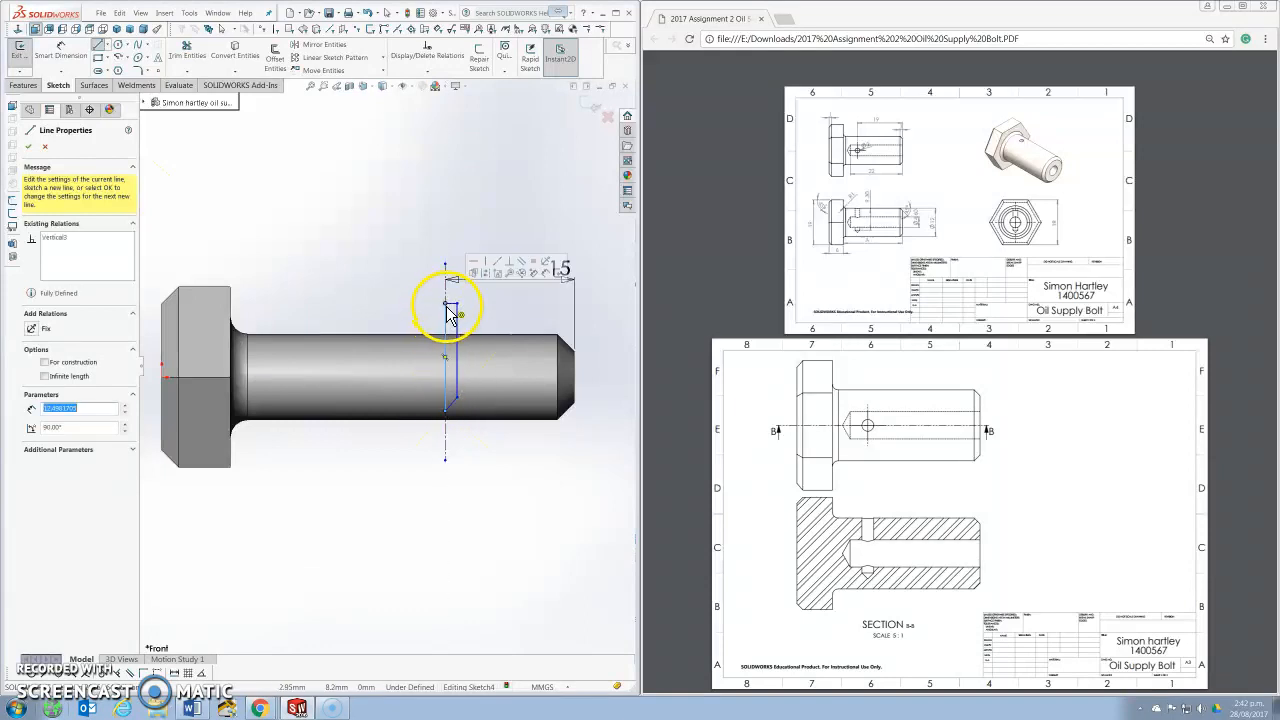
key(Escape)
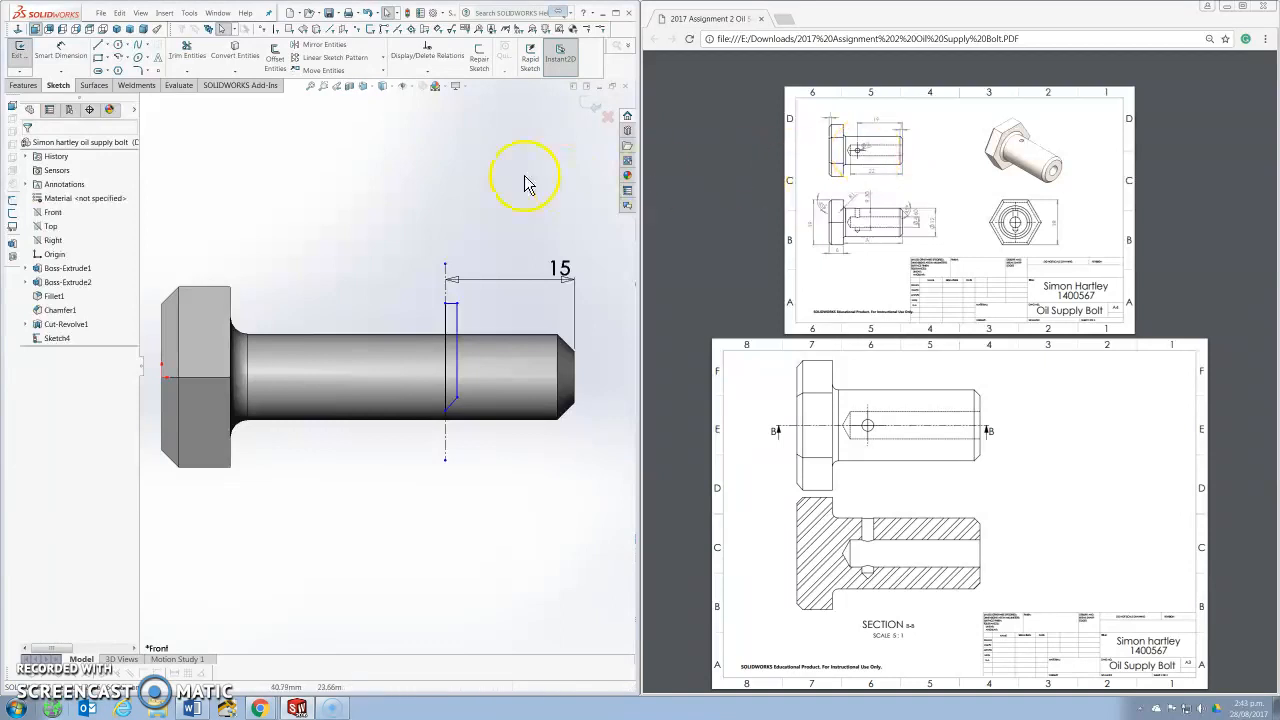
Step: Dimension the half-profile's short top line to 1 mm
click(60, 48)
scroll(401, 196, down, 3)
scroll(445, 287, down, 1)
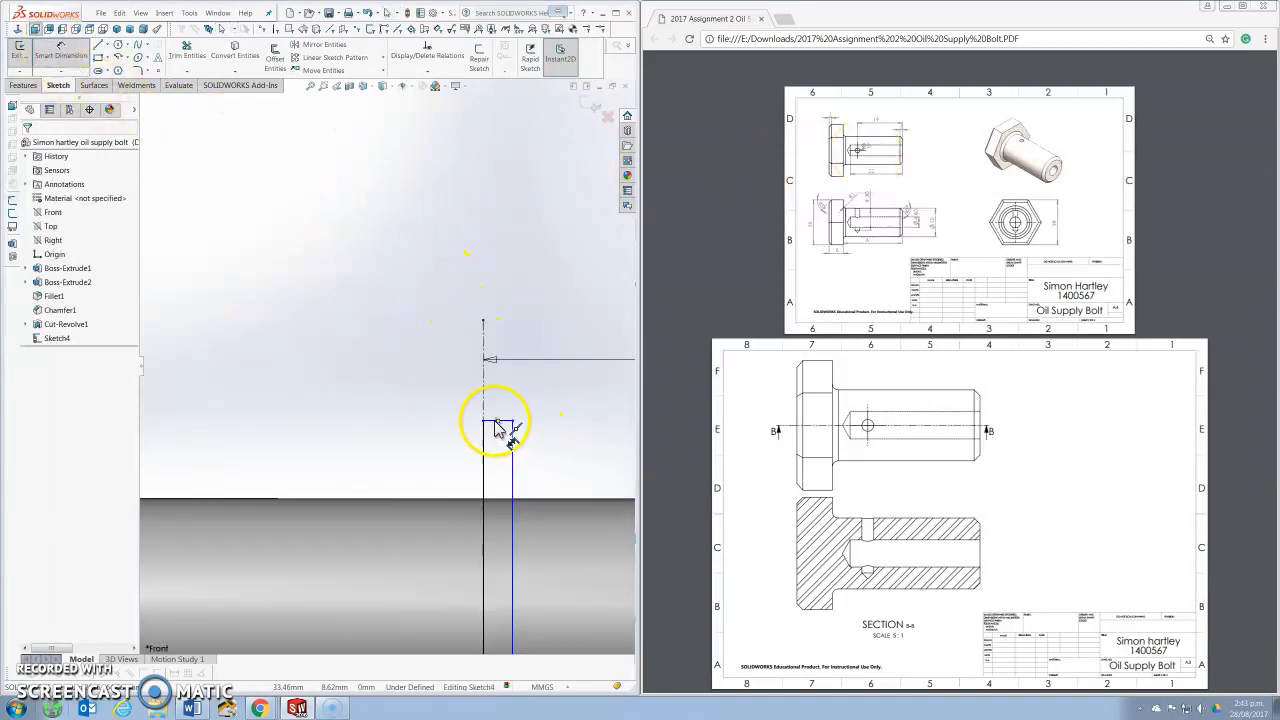
click(506, 421)
click(500, 405)
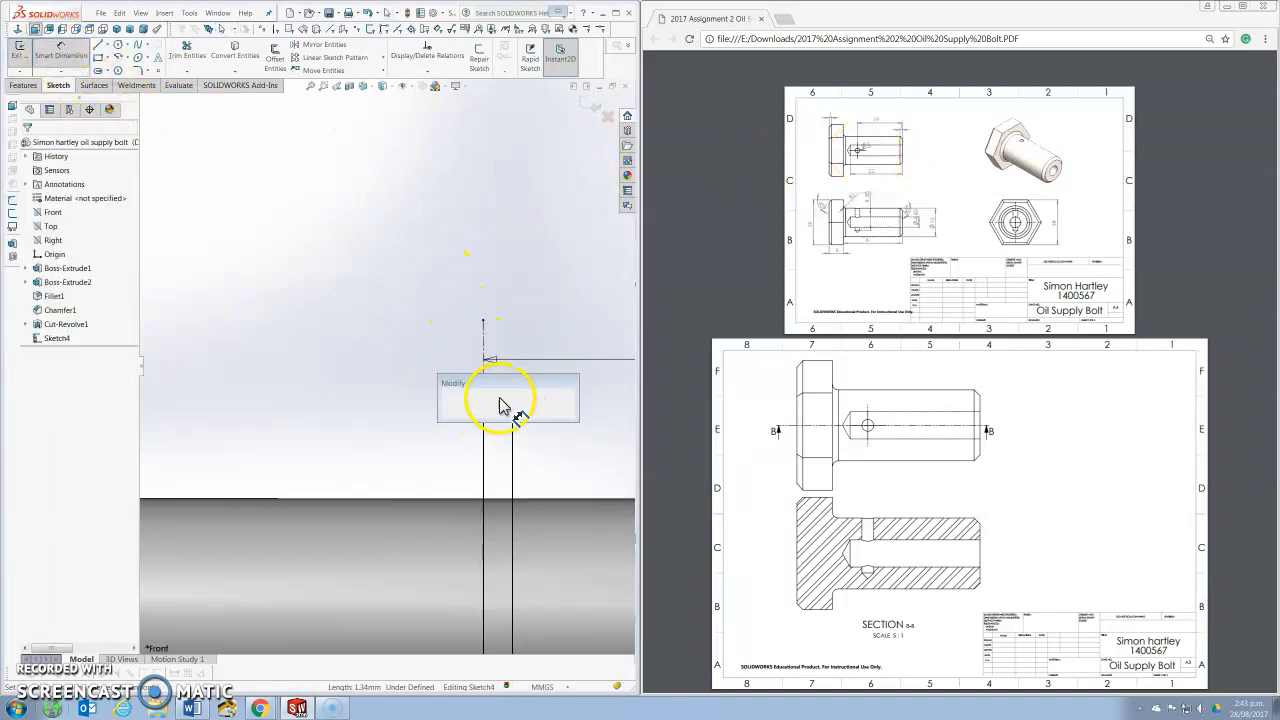
text(1)
key(Return)
scroll(508, 414, up, 4)
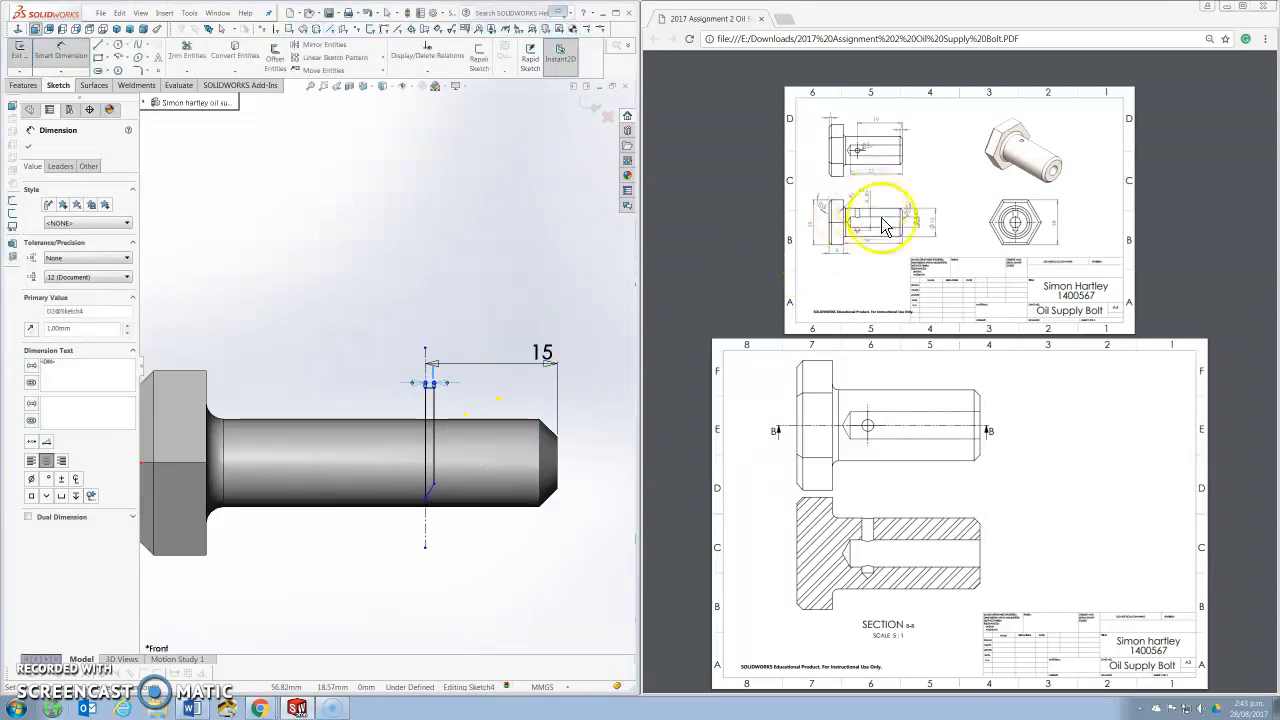
Step: Move the half-profile's top line down closer to the shank's upper surface
scroll(881, 222, down, 4)
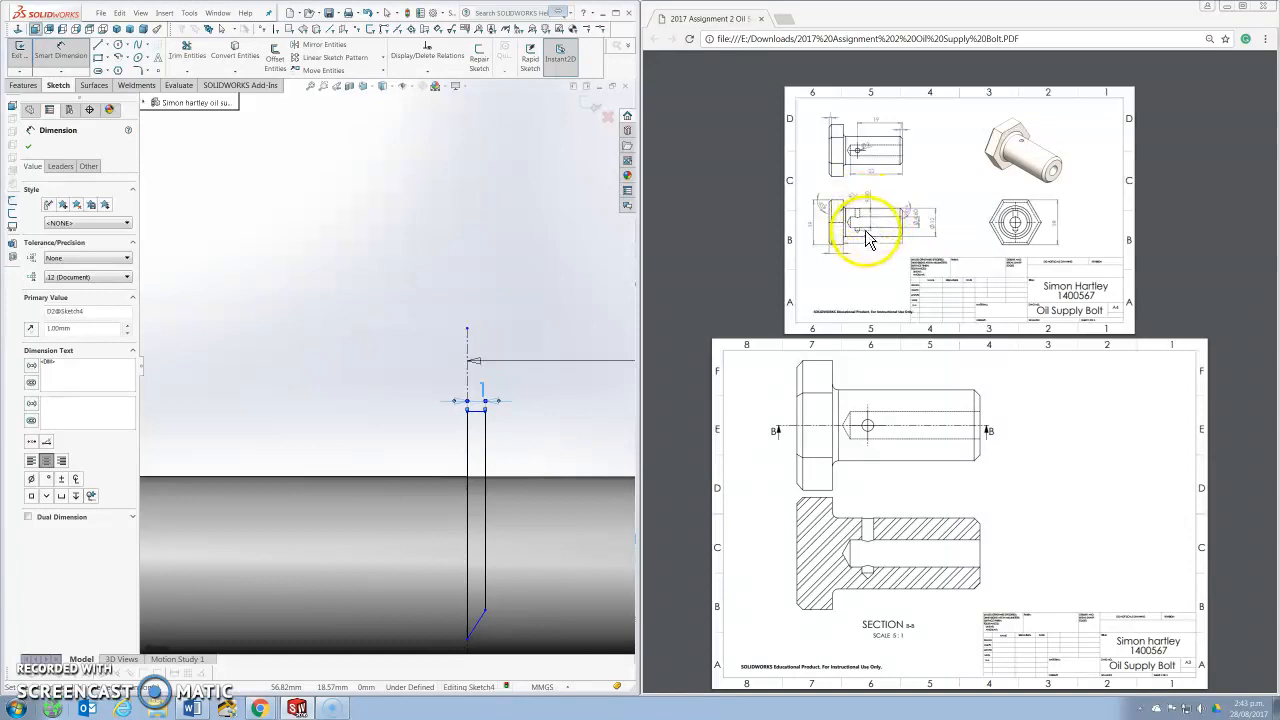
scroll(603, 455, up, 4)
scroll(430, 458, down, 4)
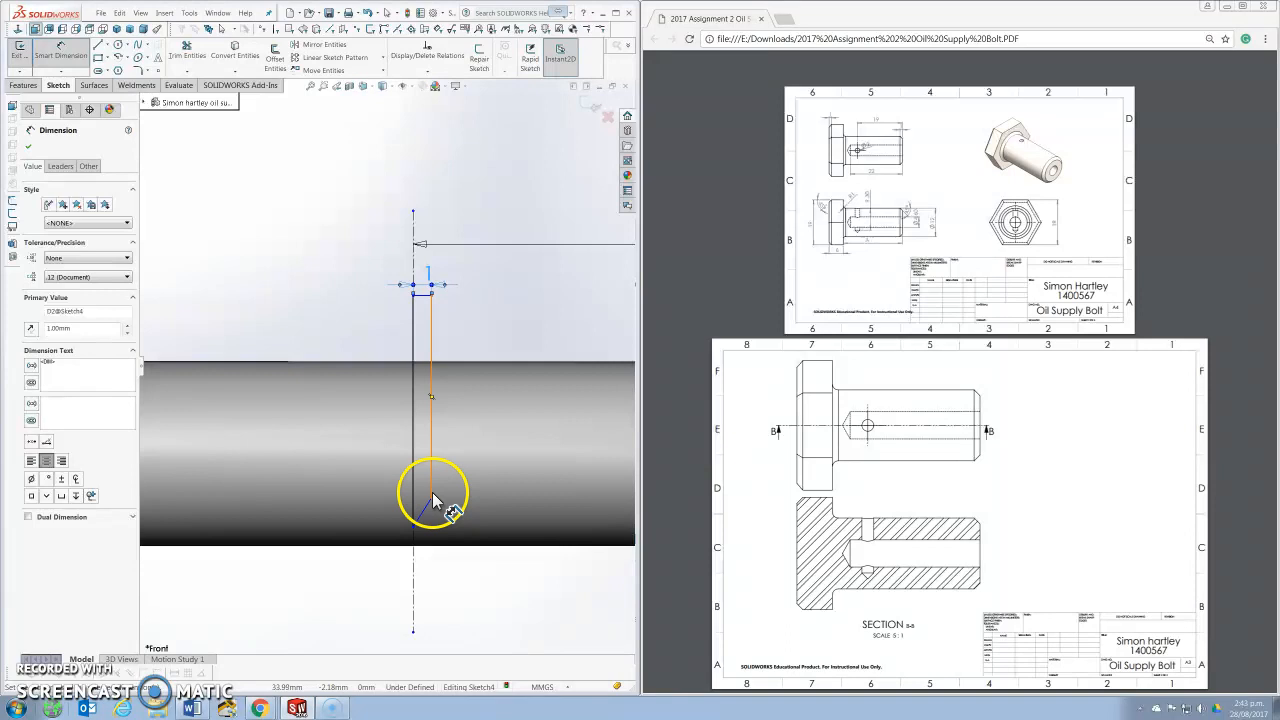
scroll(489, 363, up, 4)
key(Escape)
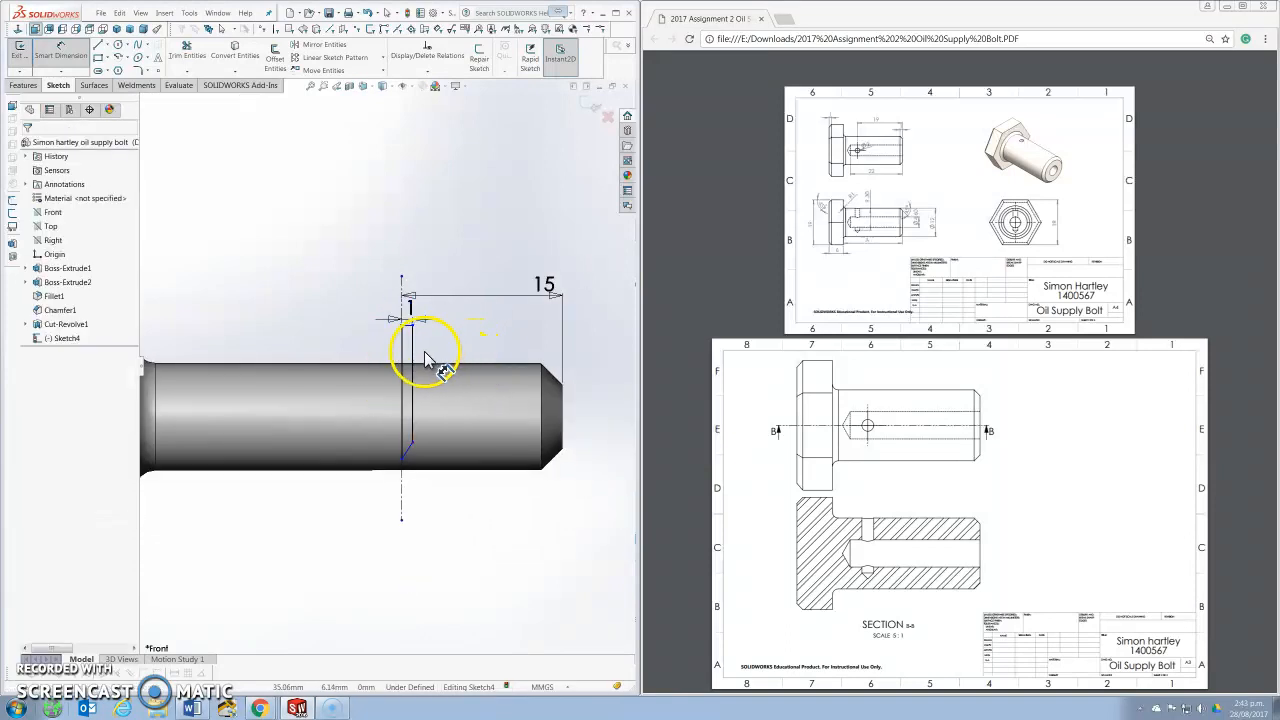
click(407, 327)
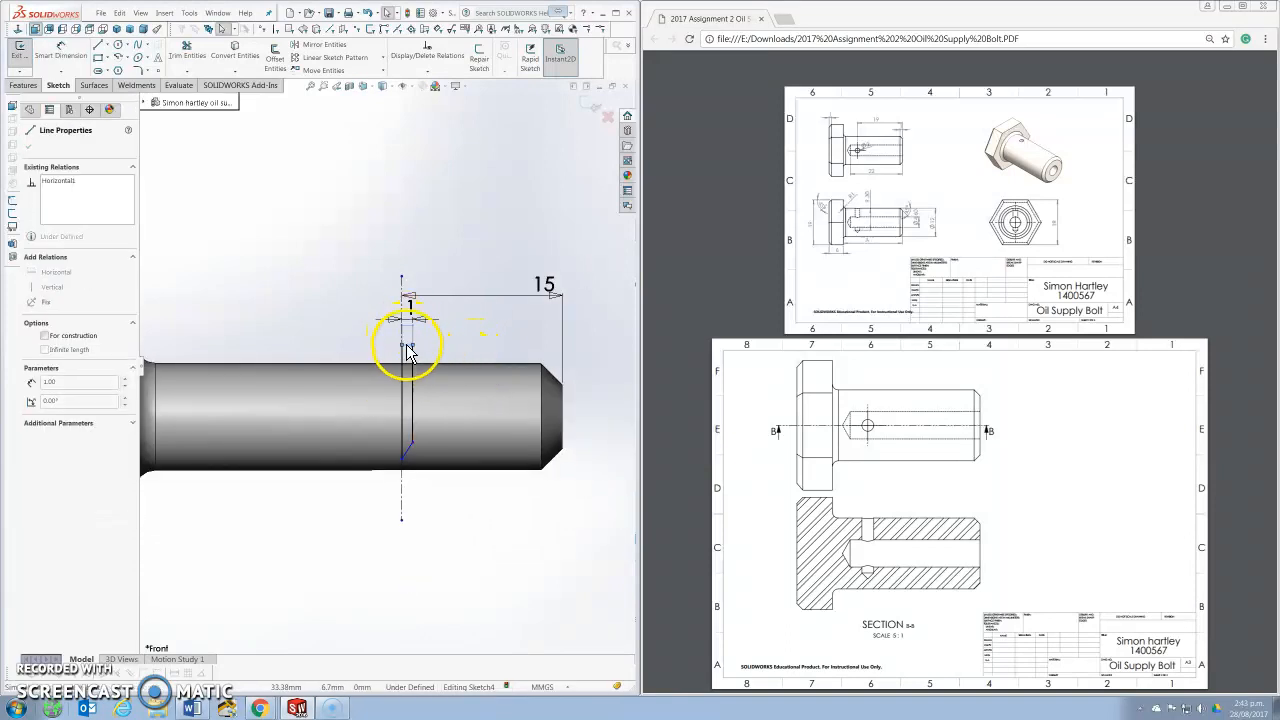
click(413, 357)
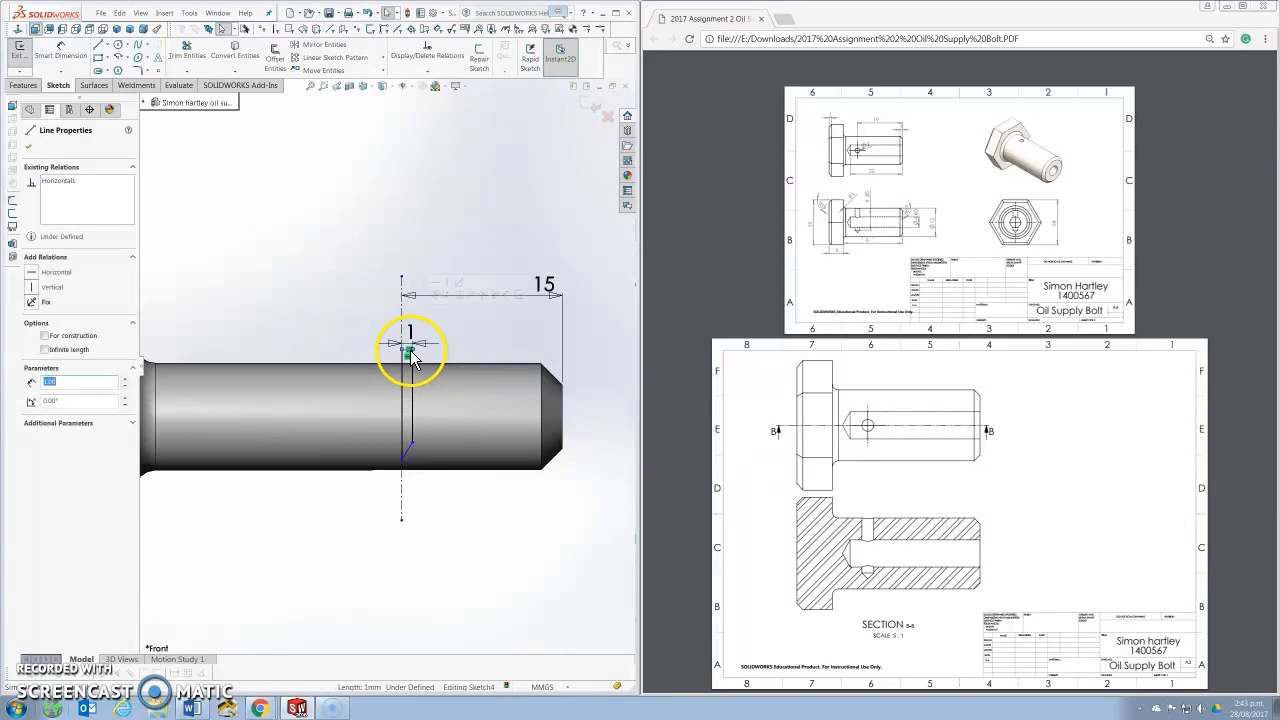
Step: Try to select the half-profile's top line together with the shank's upper silhouette edge for a relation
scroll(410, 360, down, 5)
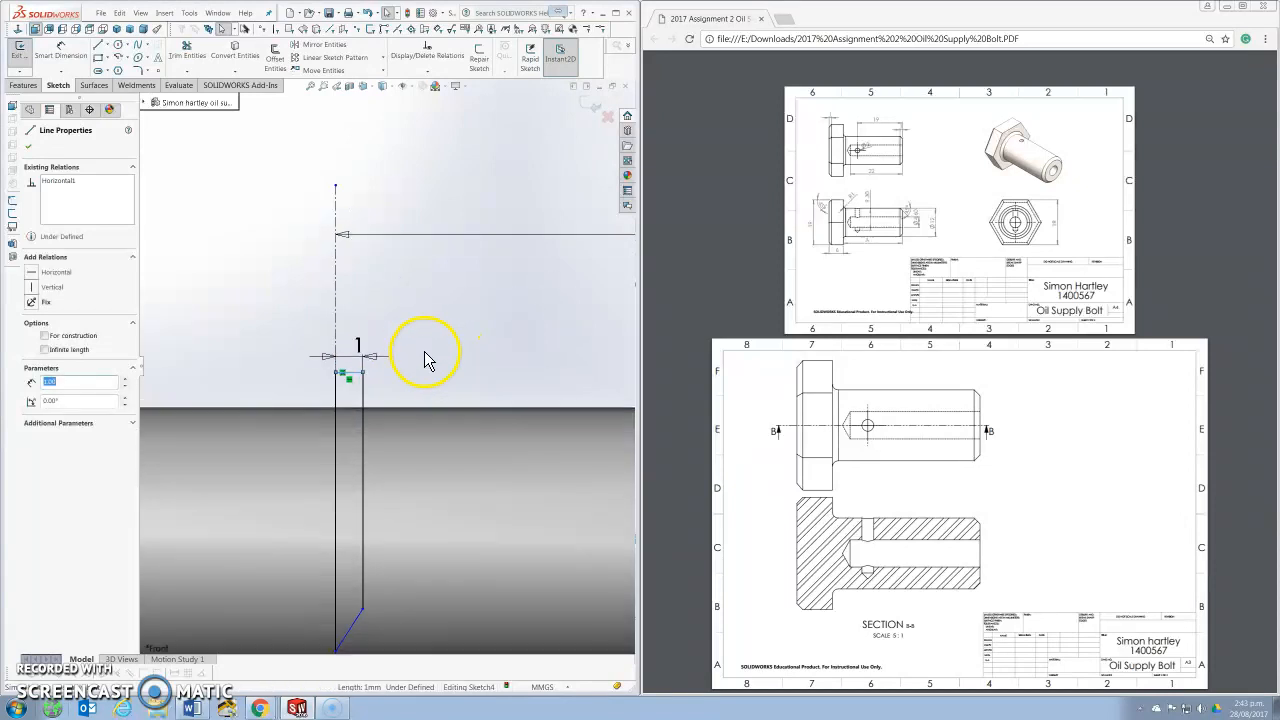
click(350, 416)
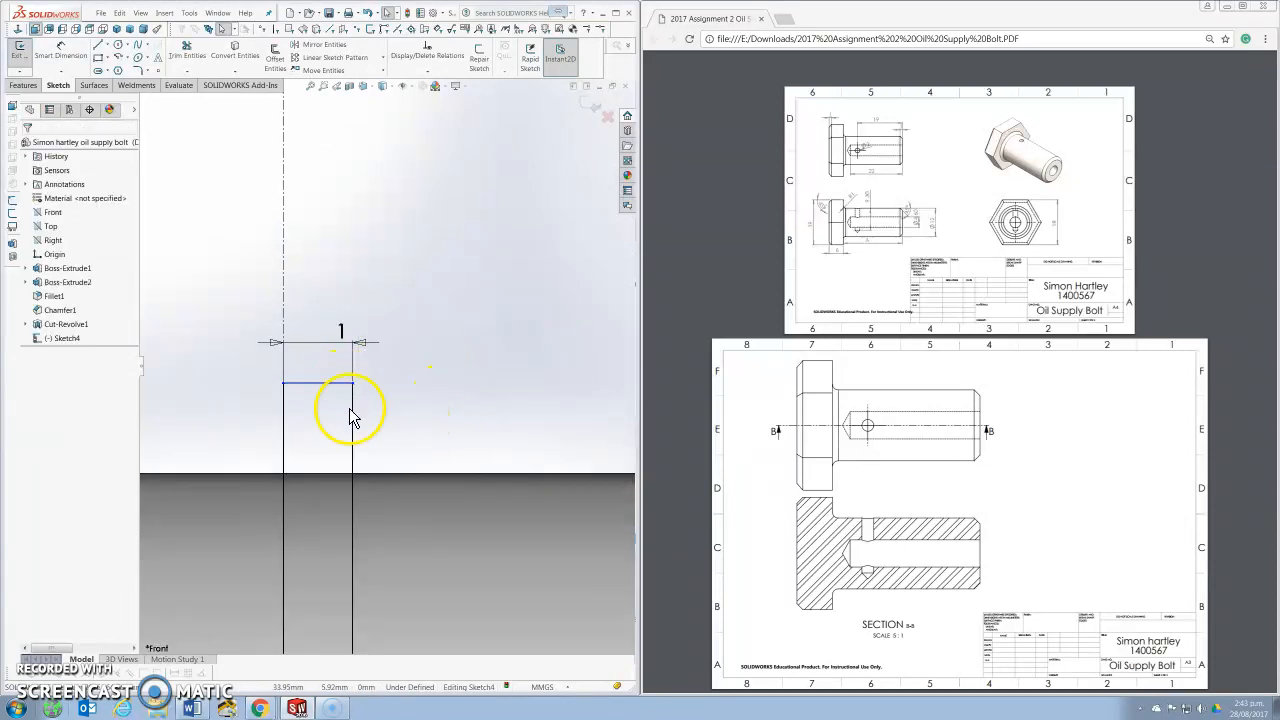
click(337, 383)
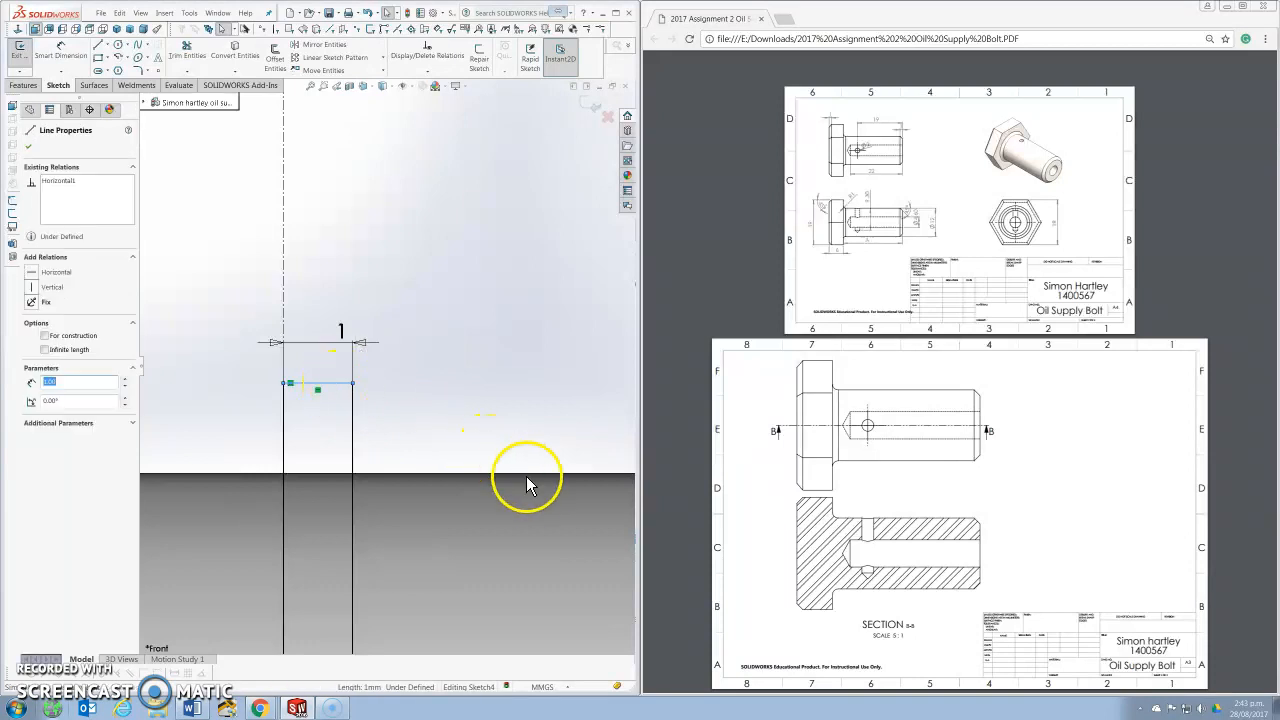
ctrl+click(480, 476)
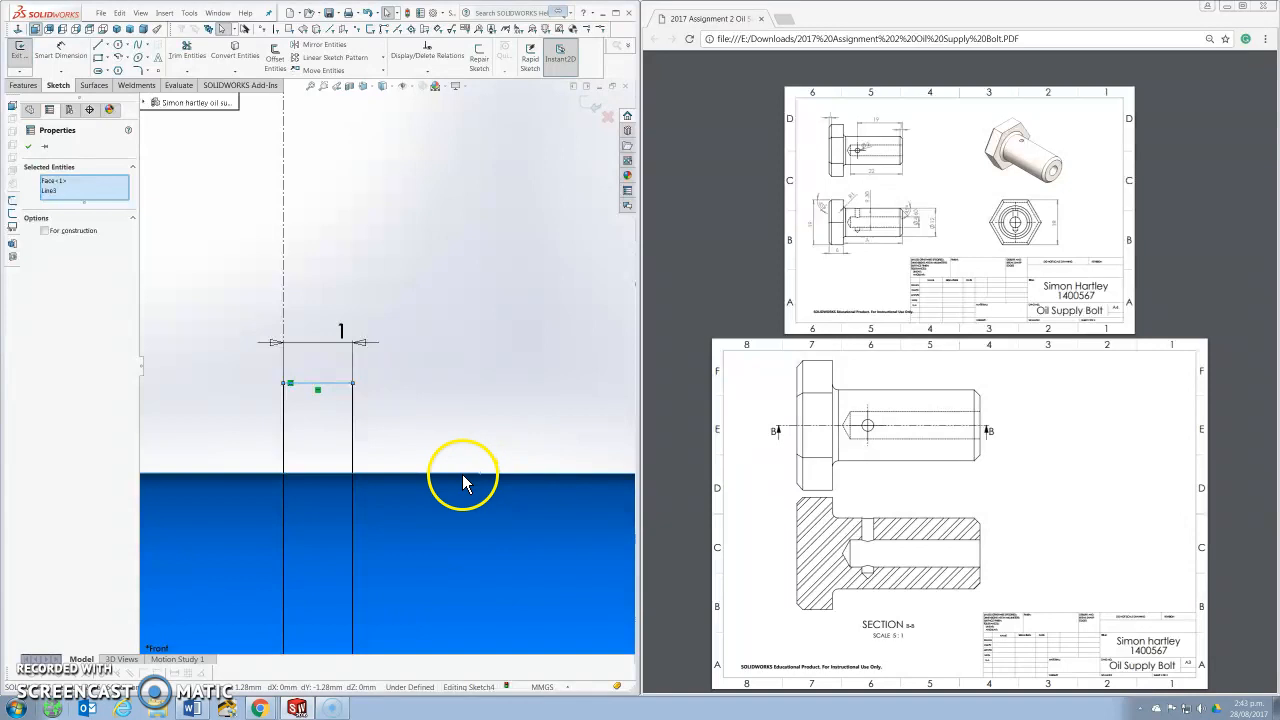
ctrl+click(460, 475)
scroll(433, 477, up, 10)
scroll(450, 478, up, 5)
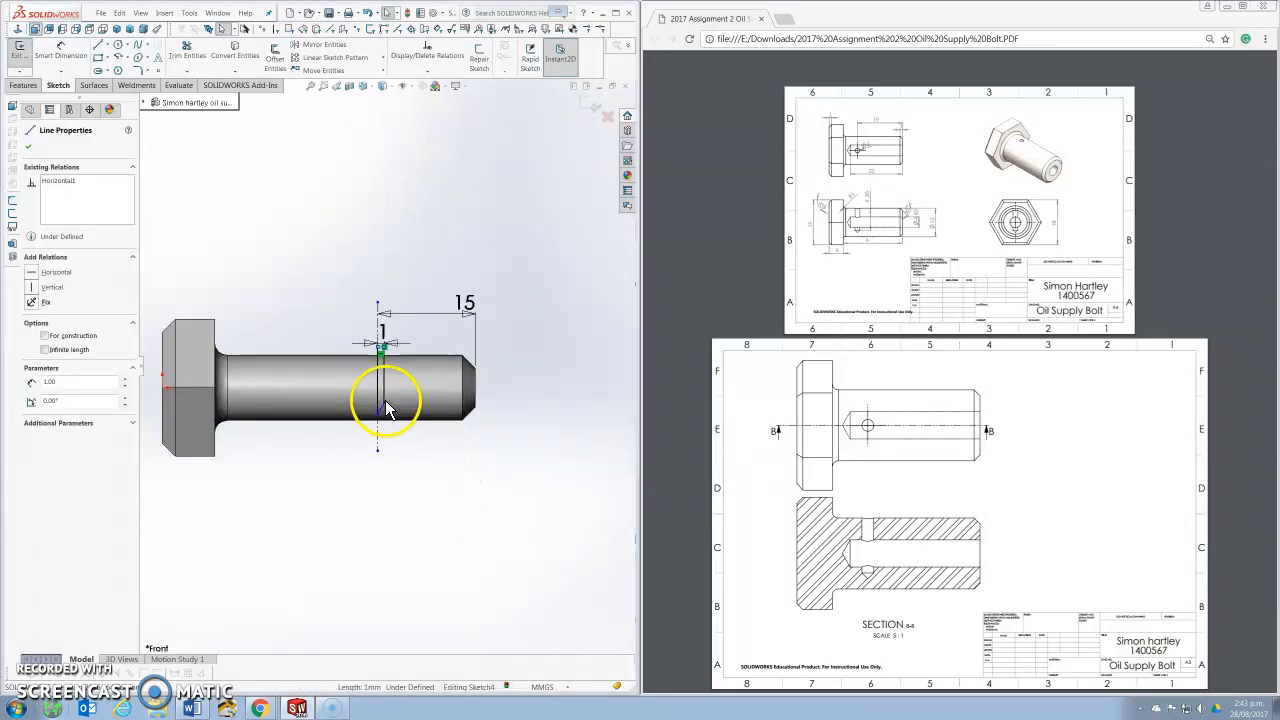
click(296, 316)
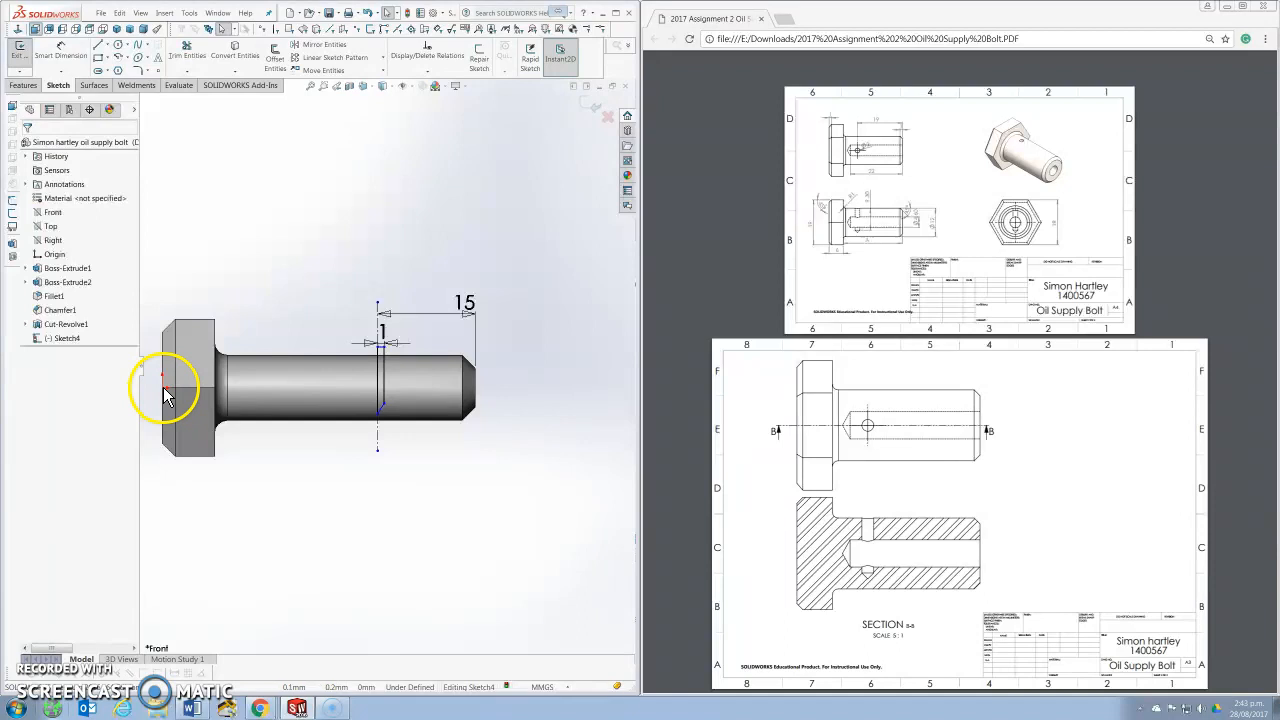
Step: Dimension the half-profile's top line 5 mm above the bolt's origin
click(61, 50)
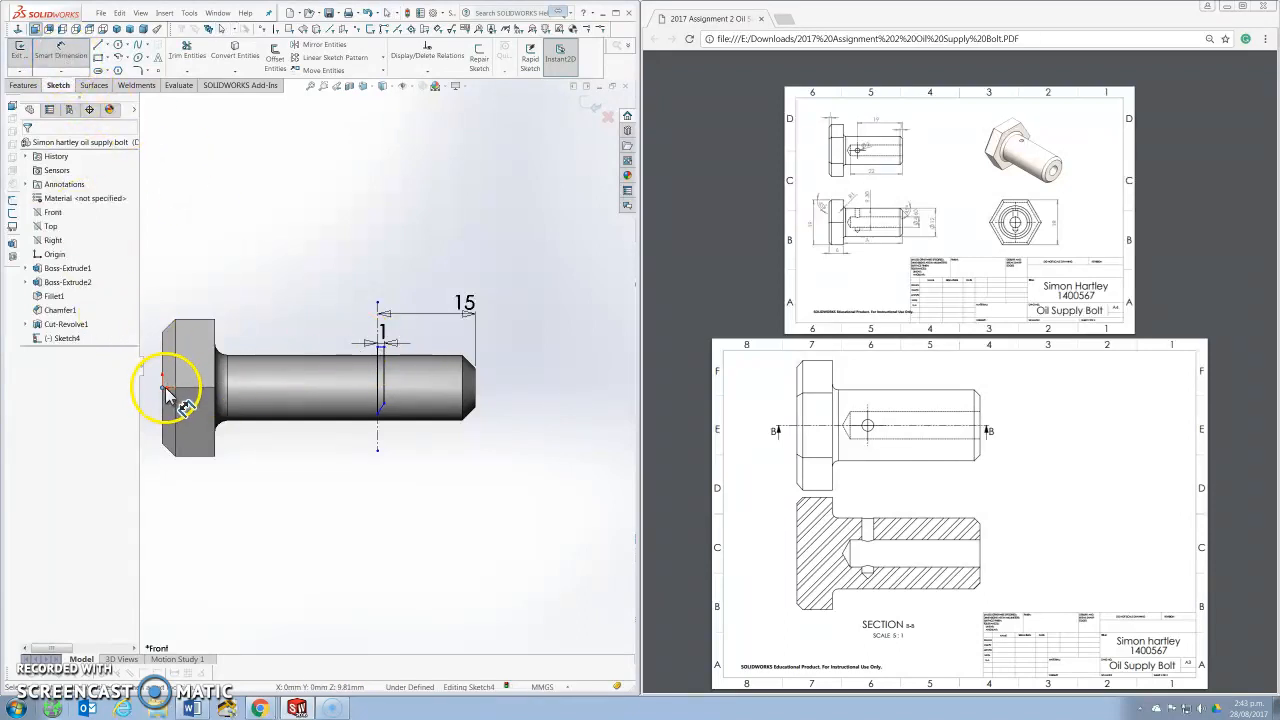
scroll(387, 357, down, 3)
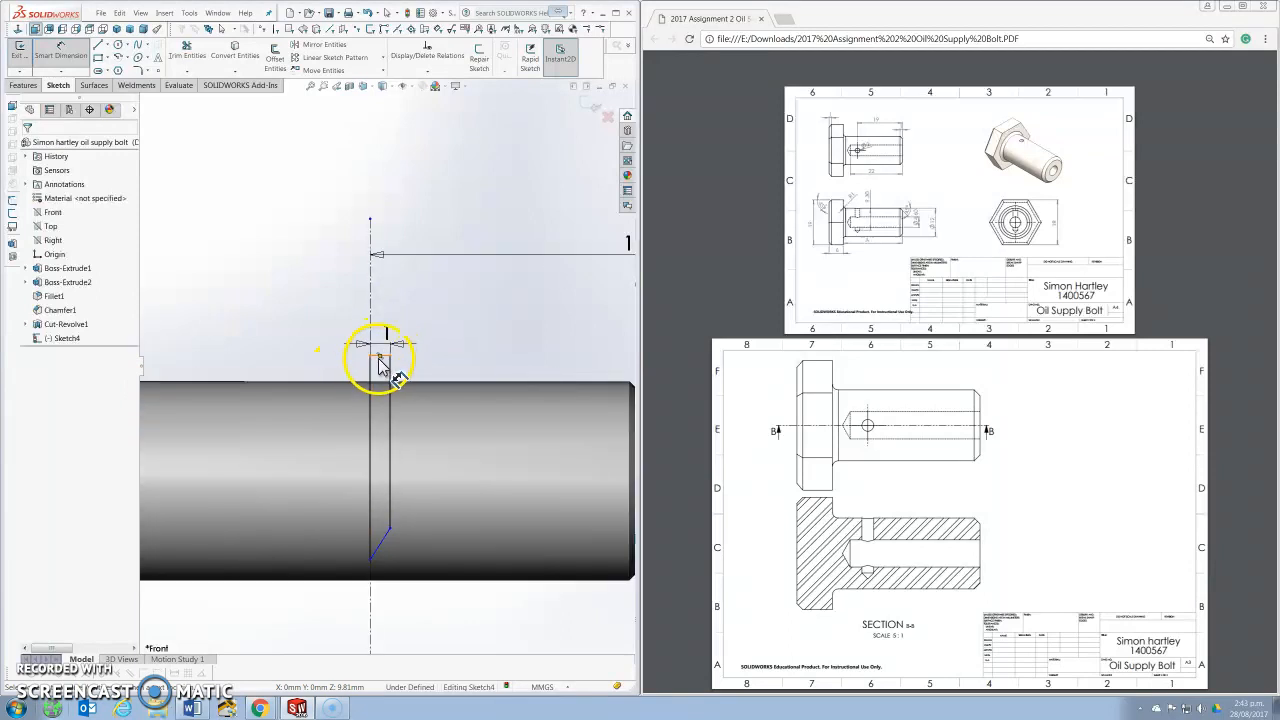
scroll(382, 362, down, 2)
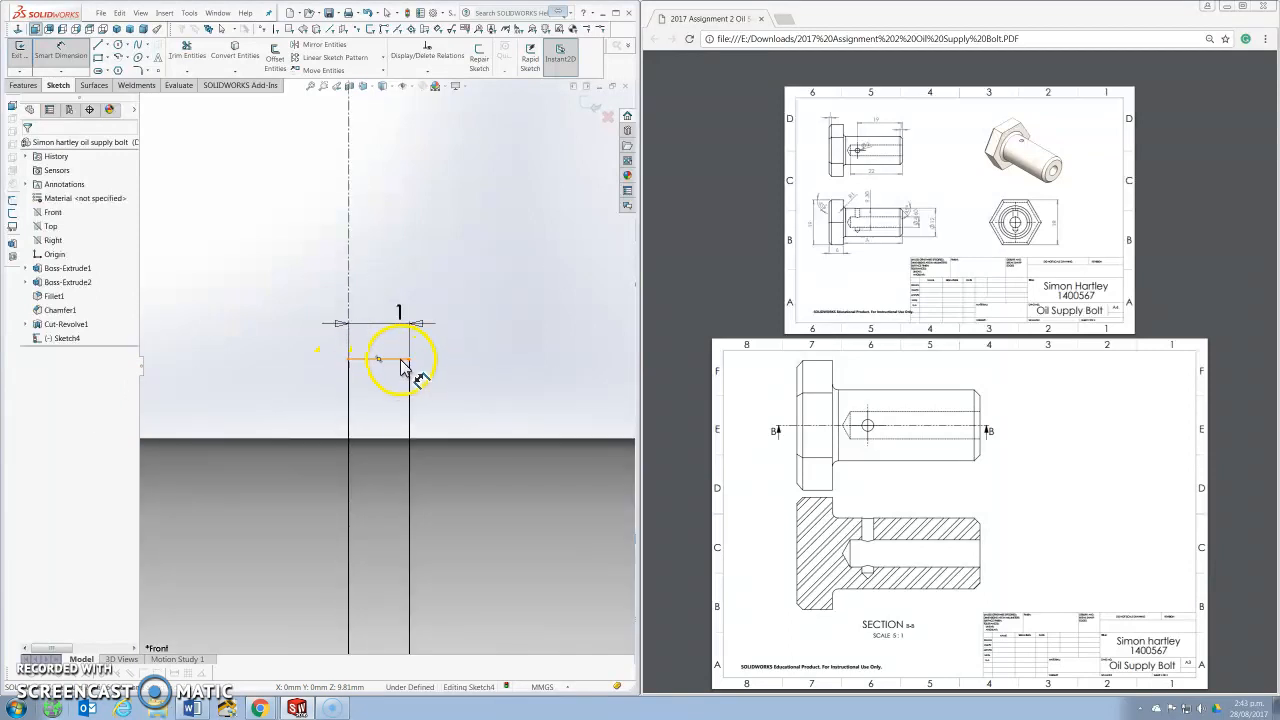
click(401, 364)
scroll(280, 368, up, 3)
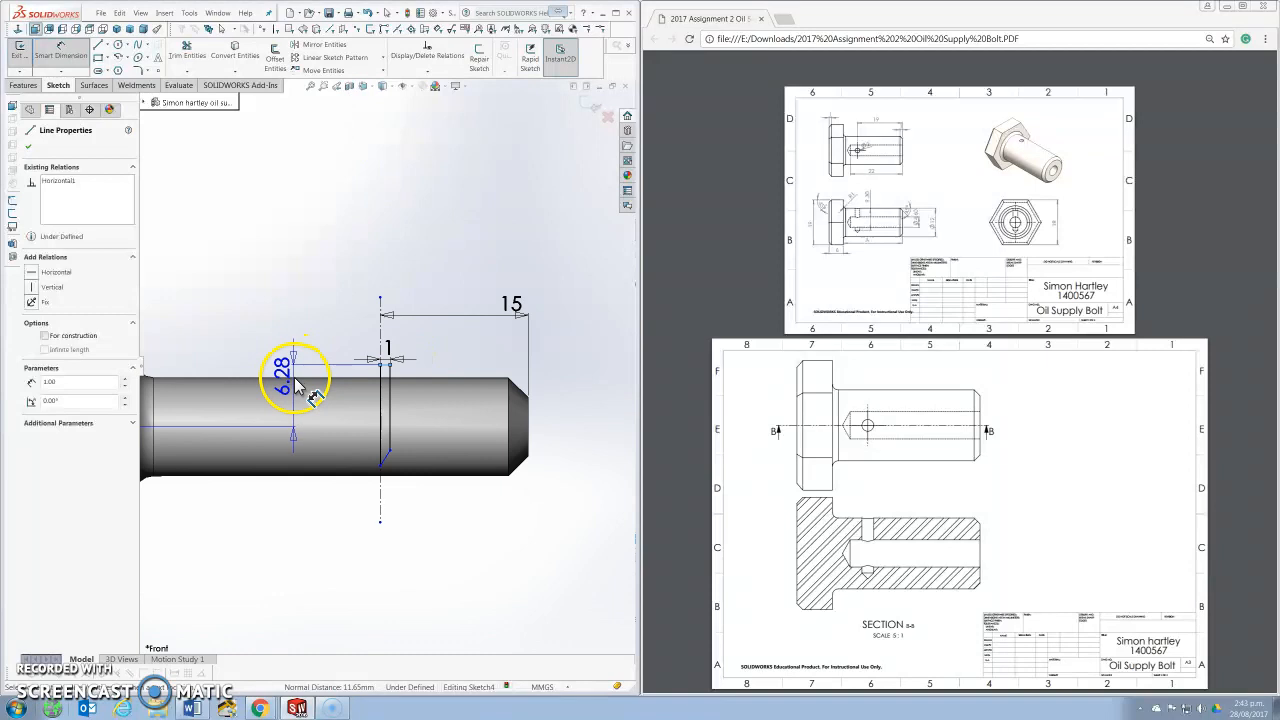
click(297, 383)
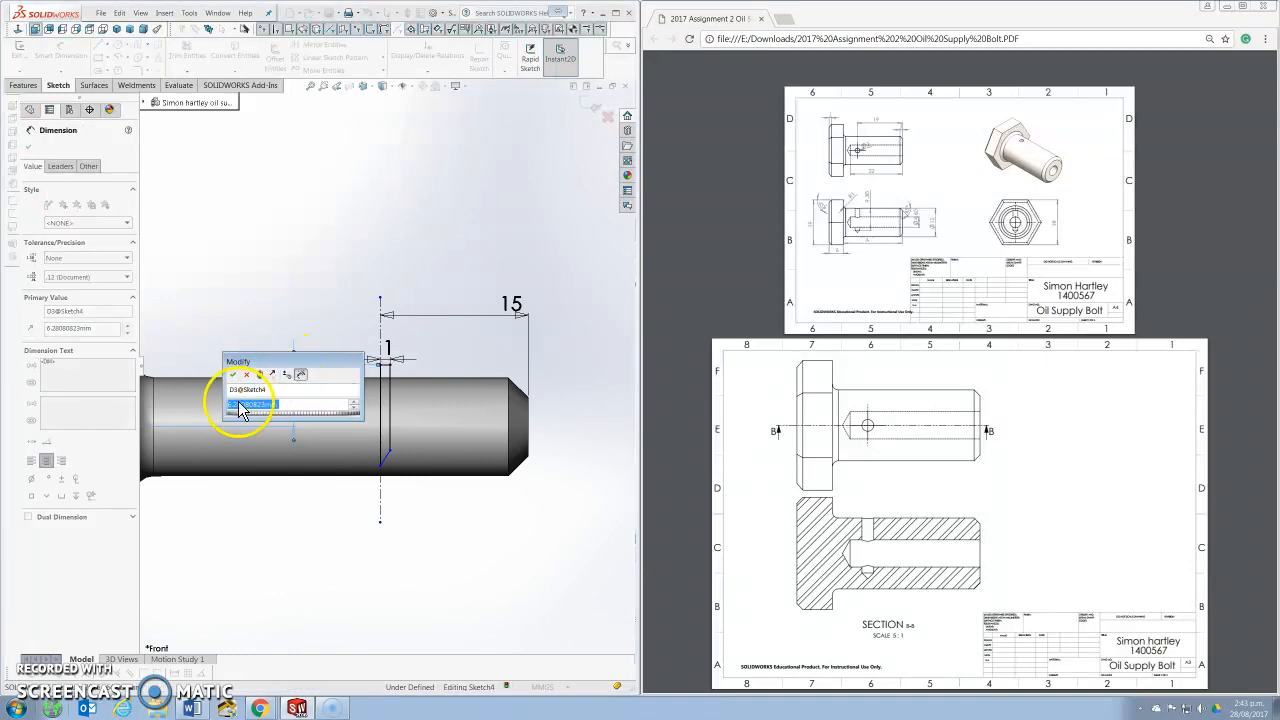
text(5)
key(Return)
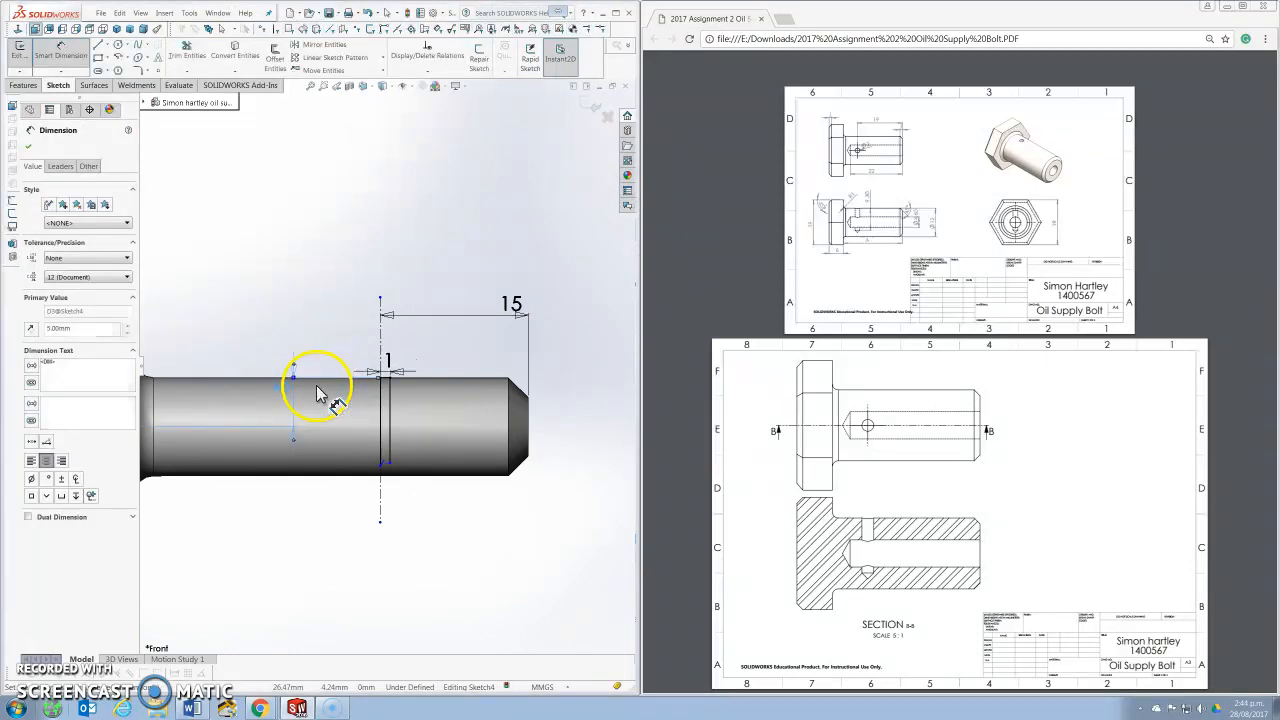
scroll(260, 420, up, 3)
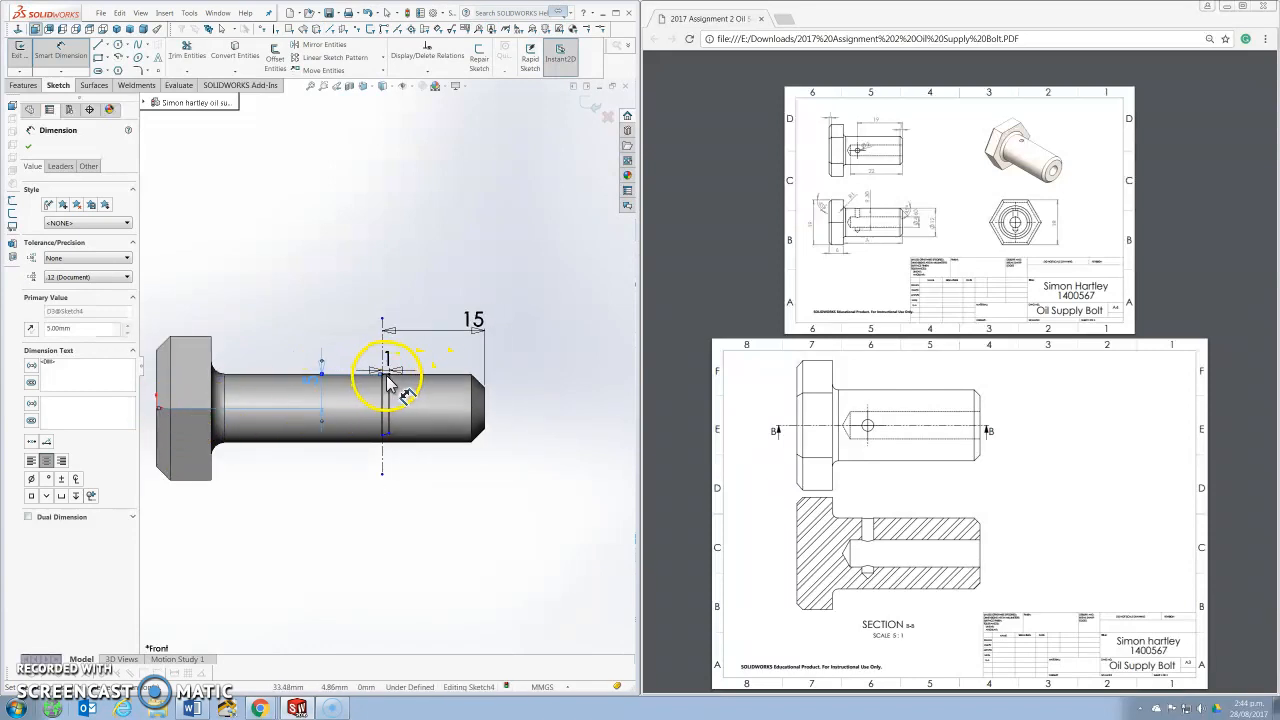
scroll(388, 383, down, 2)
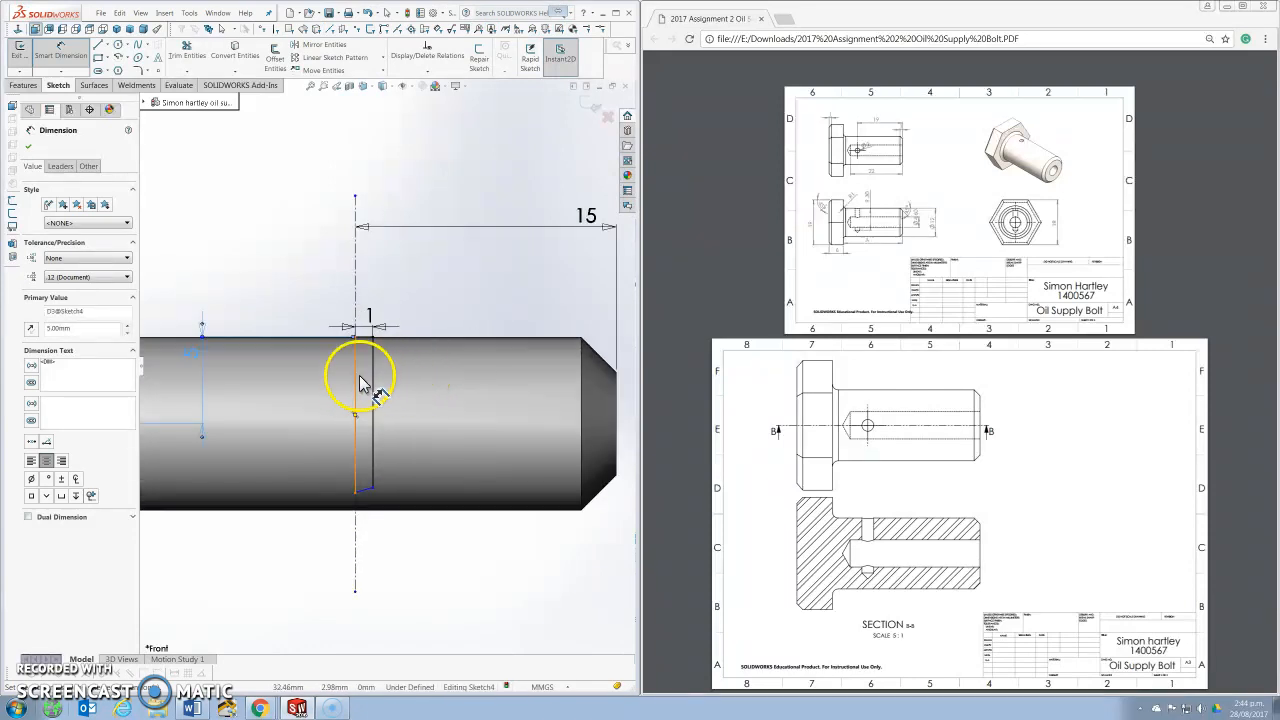
click(28, 146)
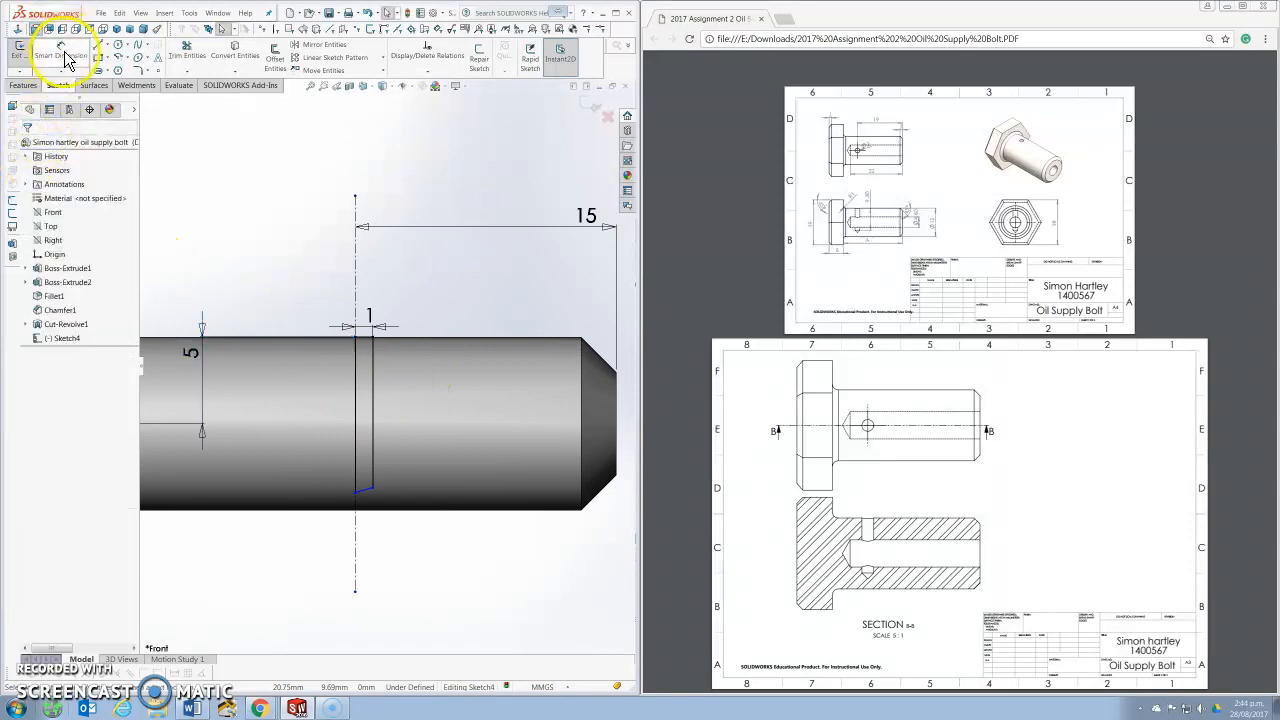
Step: Dimension the half-profile's long vertical line, offset from the hole's centerline, to 9.3 mm
click(64, 58)
click(371, 375)
click(427, 382)
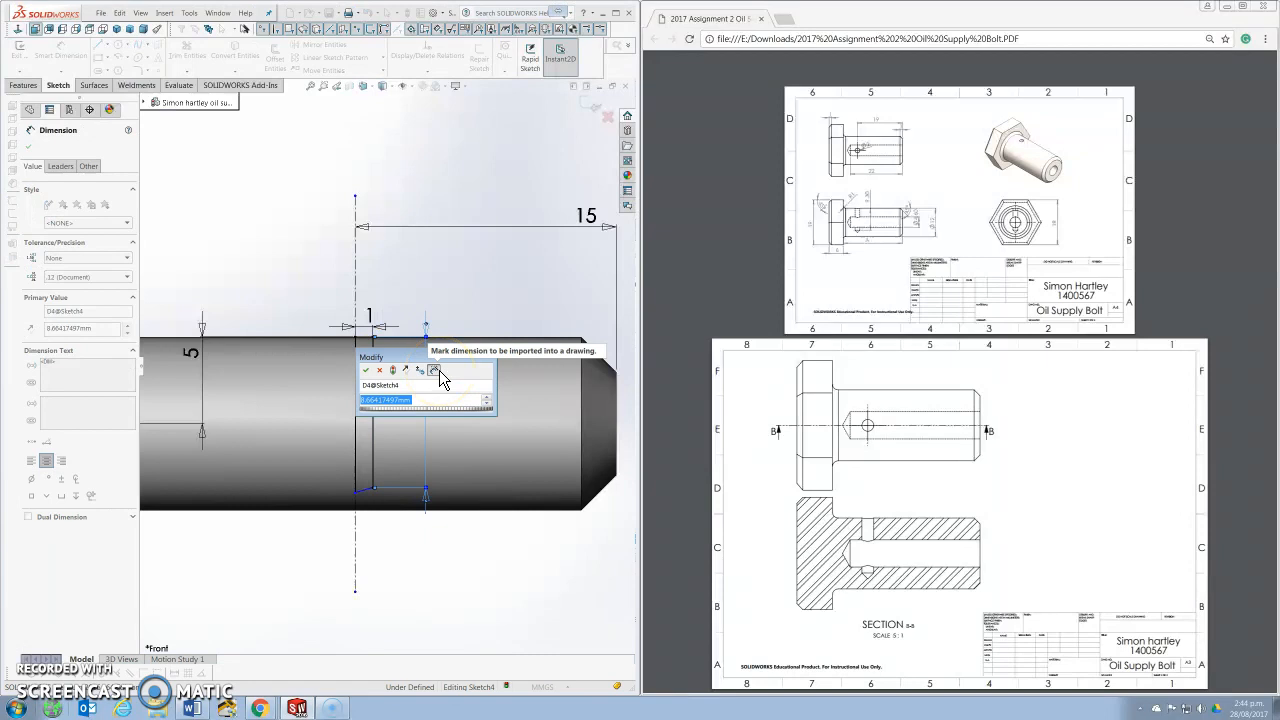
text(9.3)
key(Return)
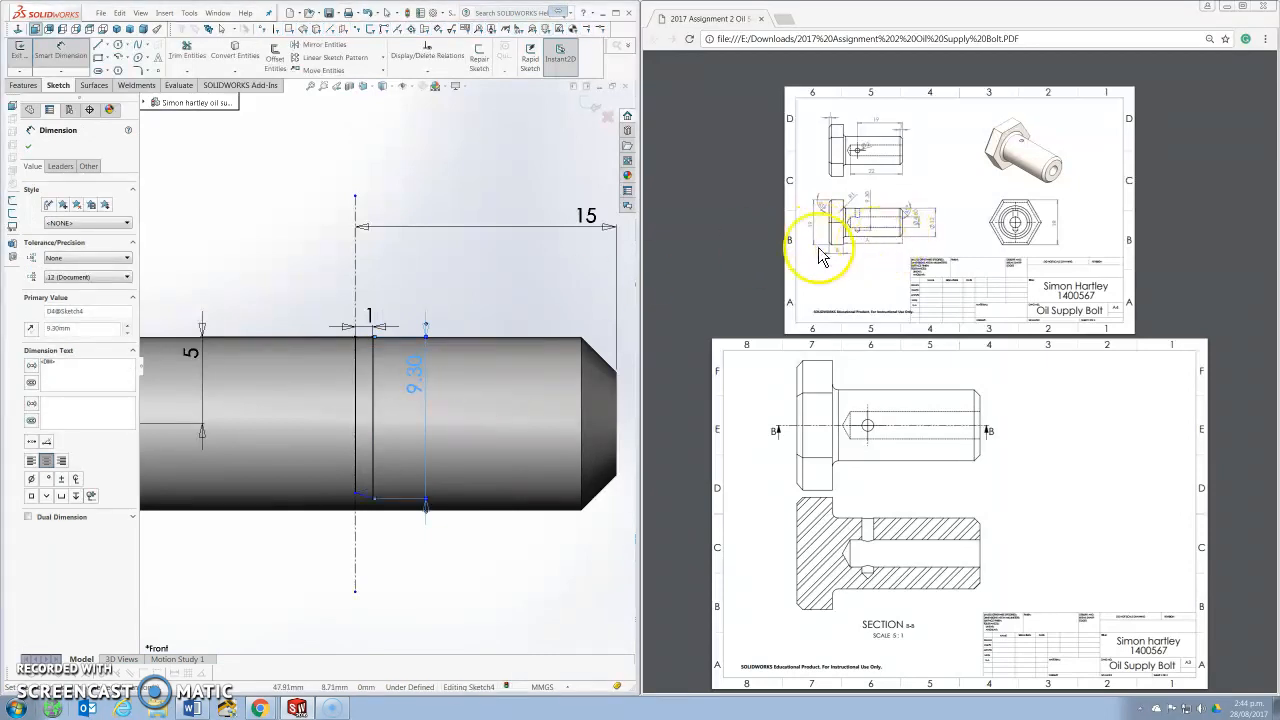
Step: Set the length of the half-profile's outer vertical line to 6.3 mm and end dimensioning
double_click(418, 388)
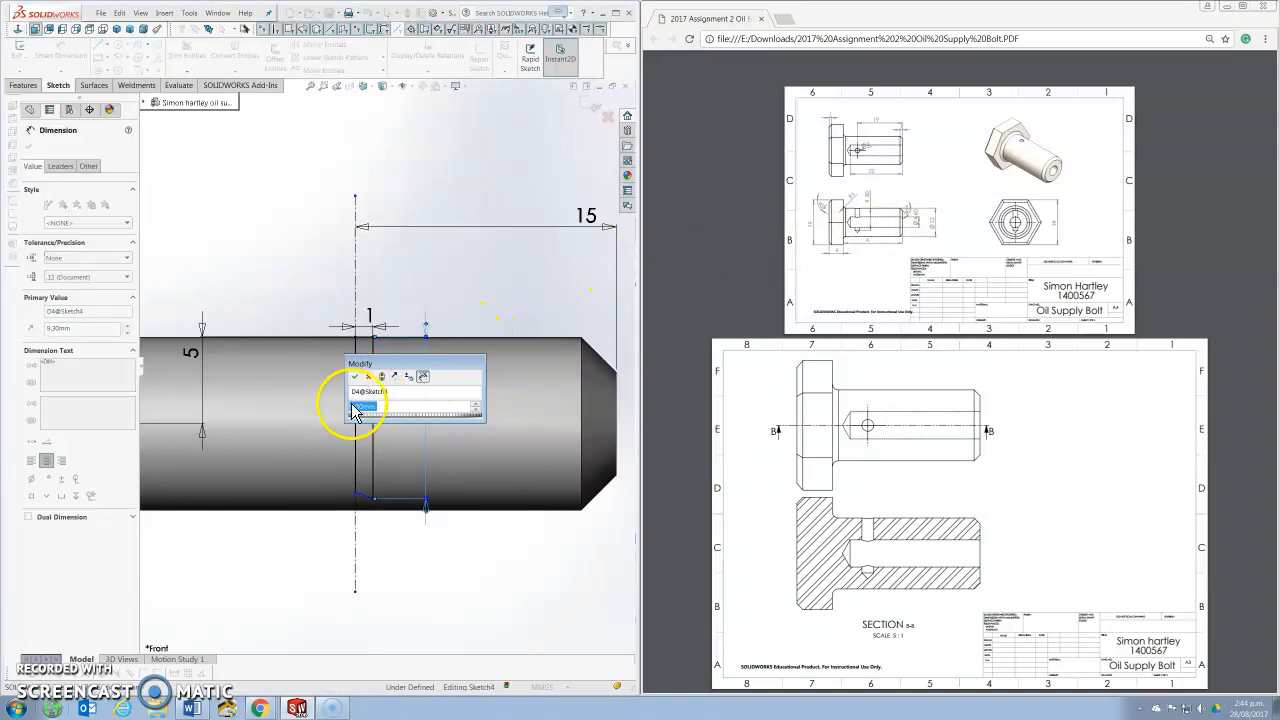
click(355, 406)
key(BackSpace)
text(8)
key(Return)
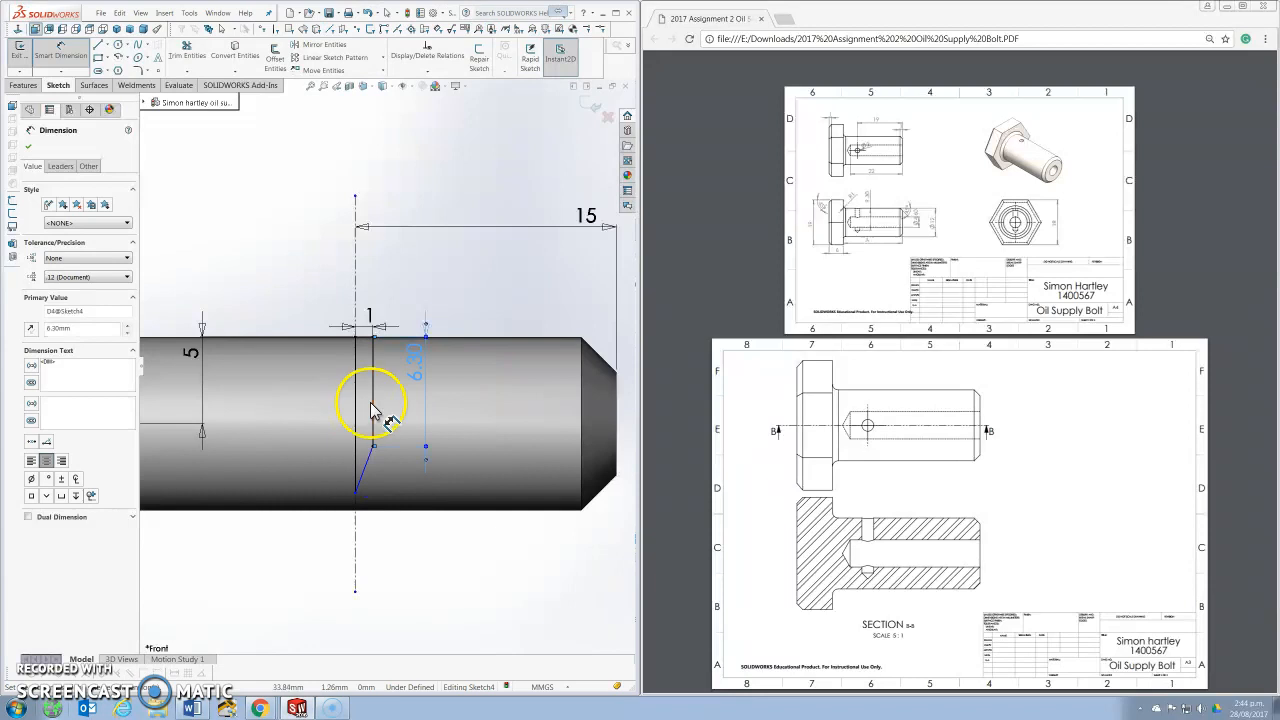
key(Escape)
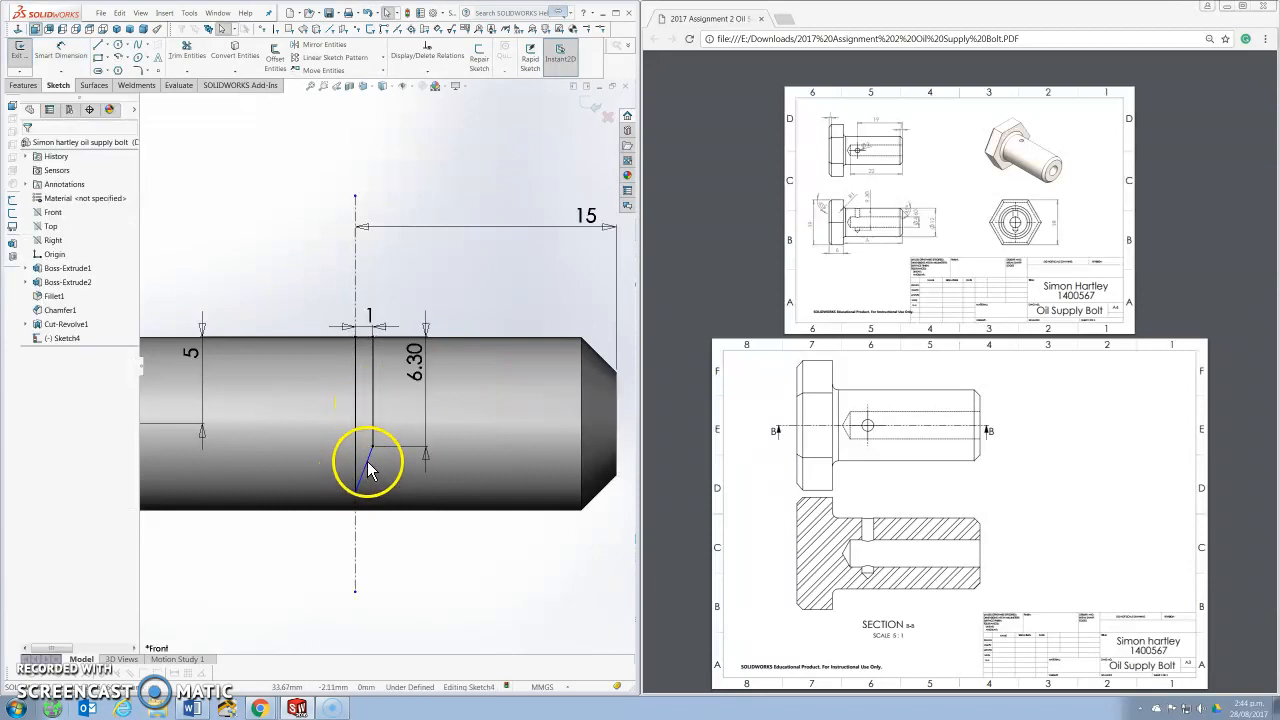
Step: Dimension the angle between the half-profile's slanted tip line and its vertical line on the axis to 45 degrees
click(368, 468)
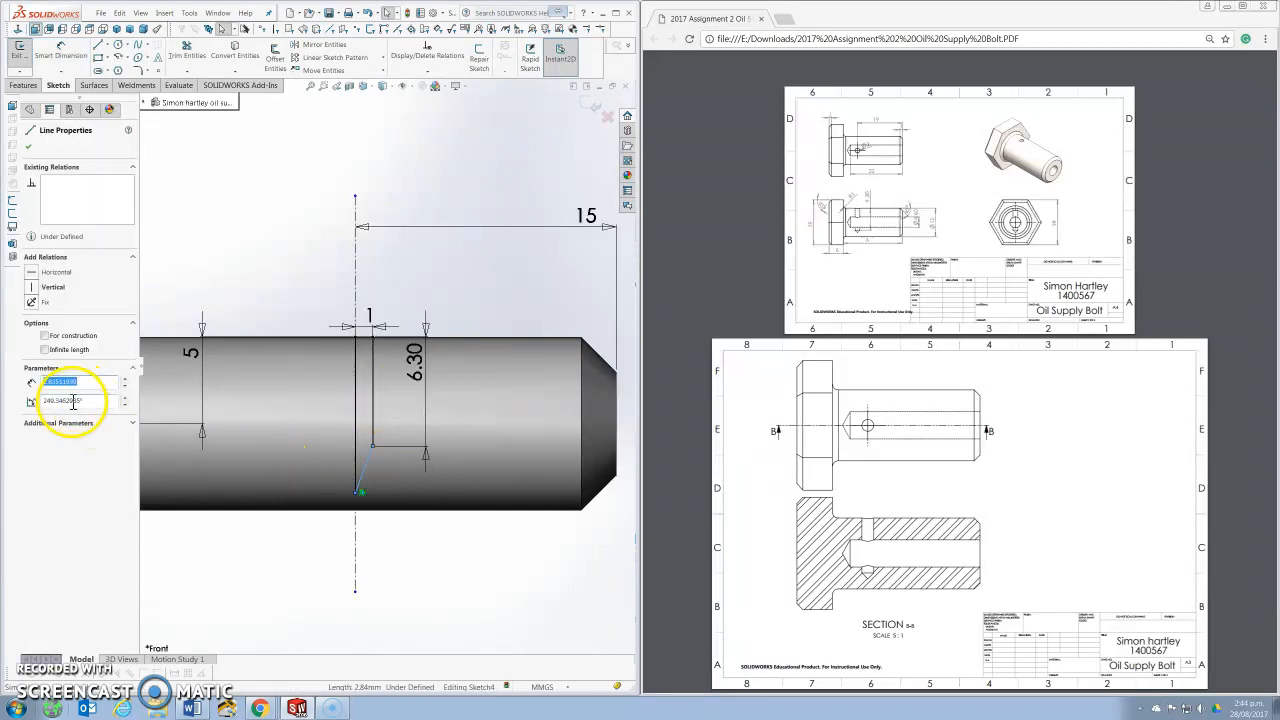
click(29, 147)
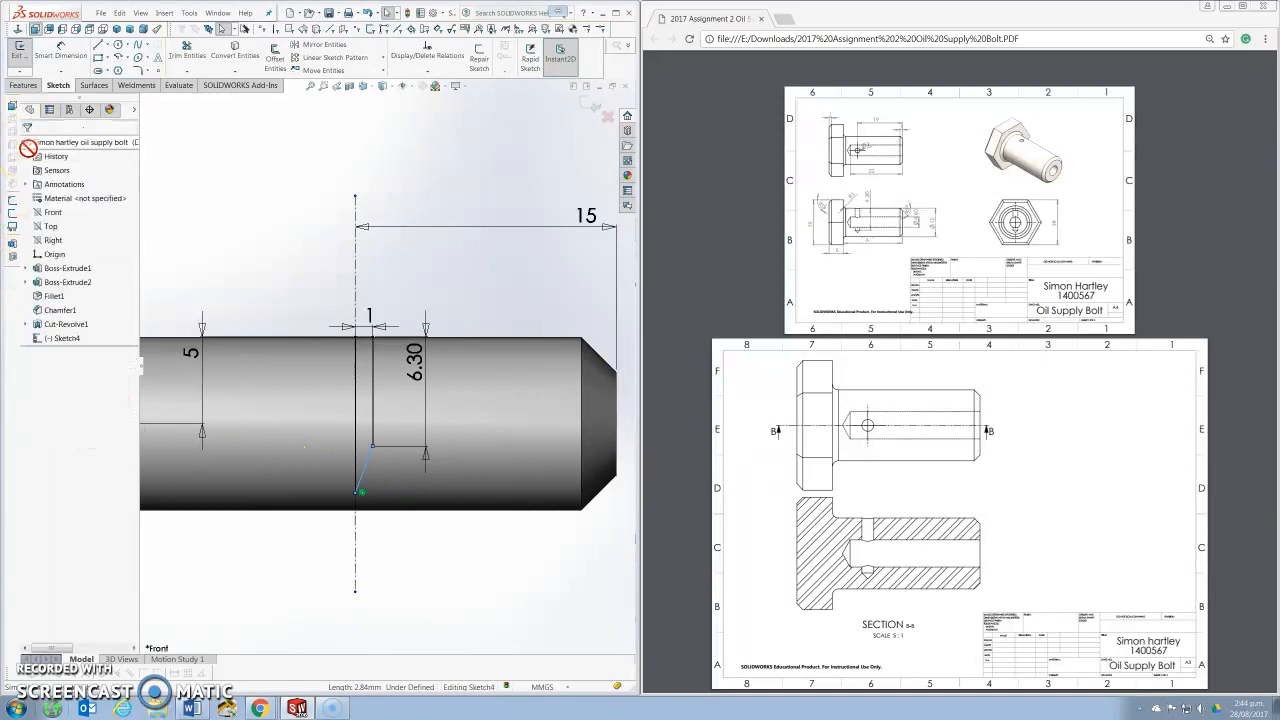
click(68, 52)
click(366, 470)
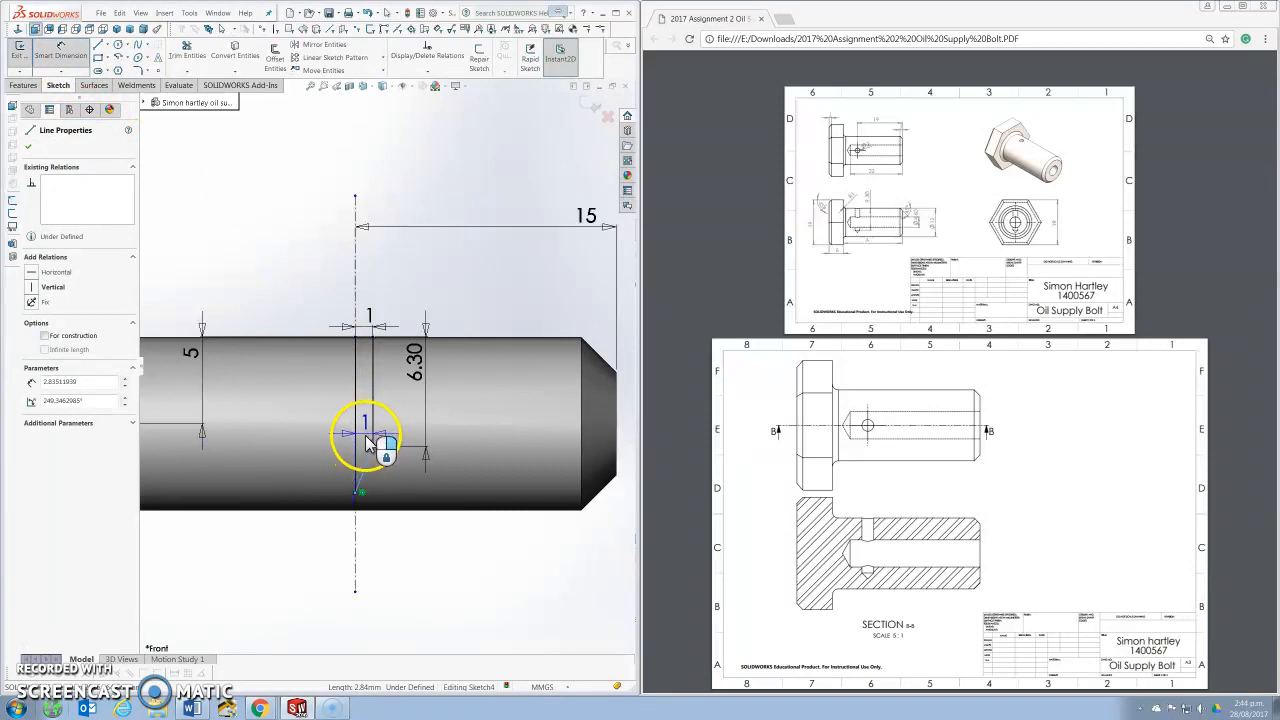
click(358, 450)
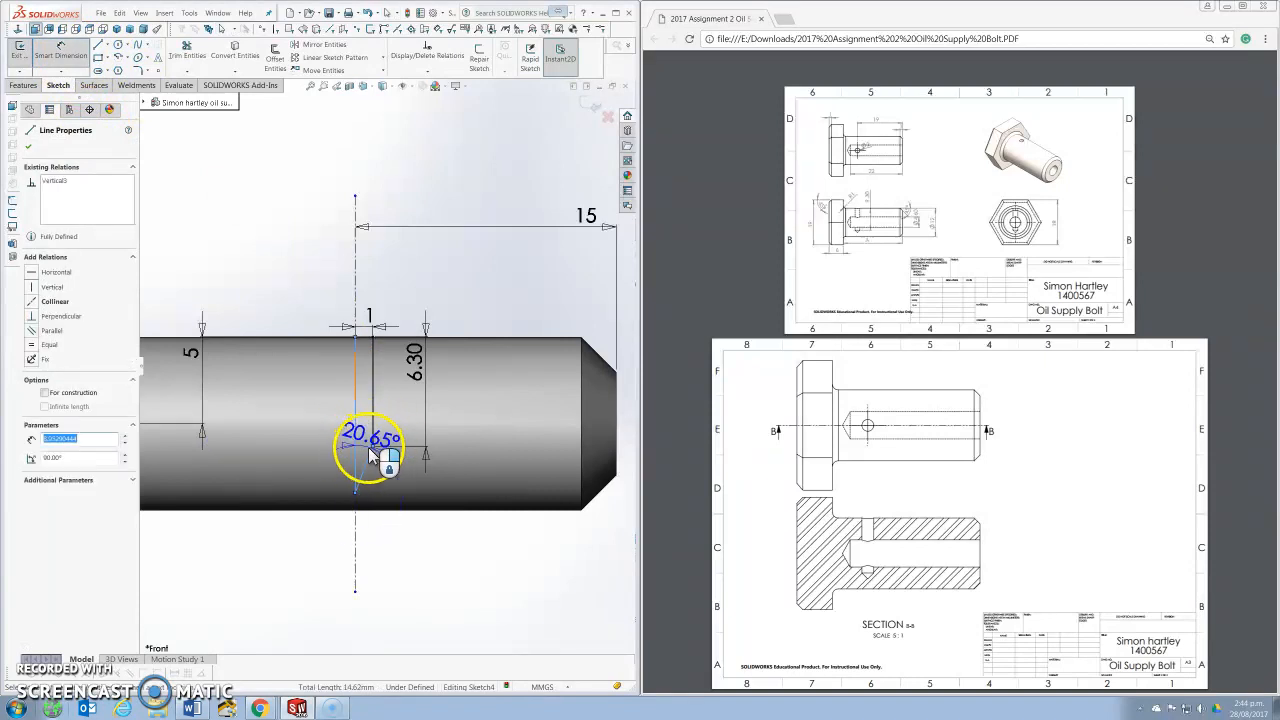
click(370, 455)
text(4)
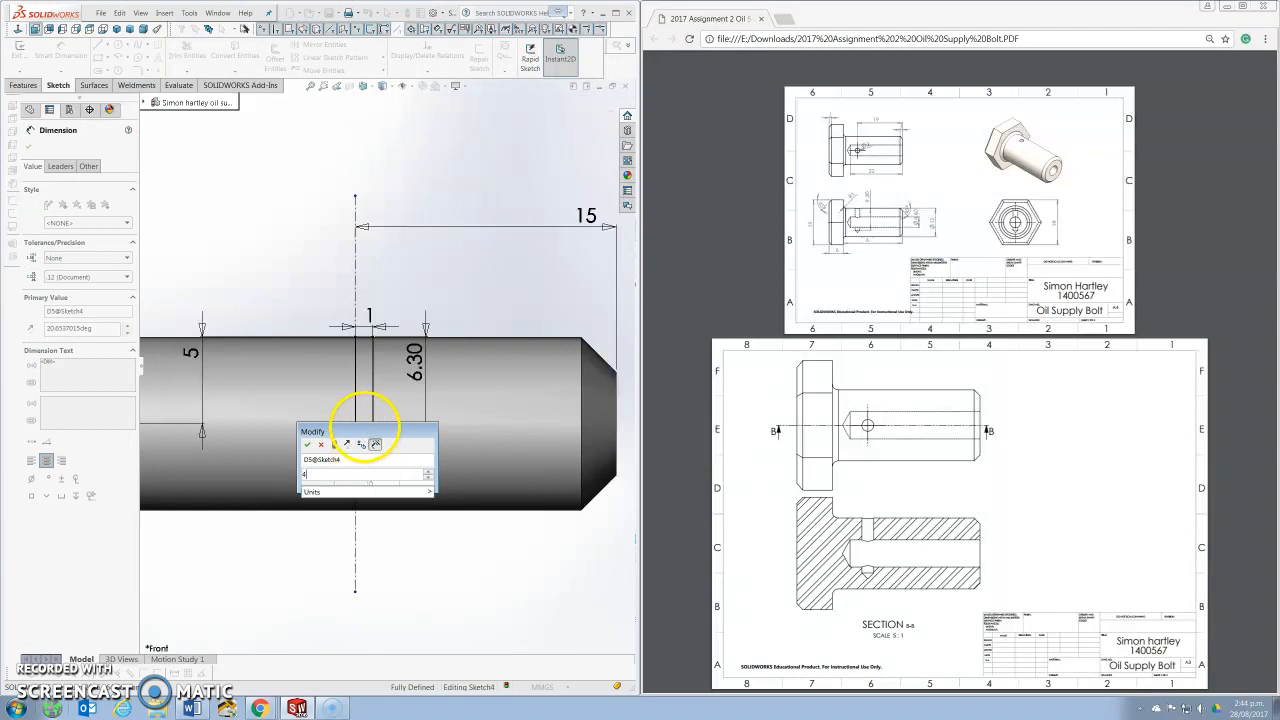
text(5)
key(Return)
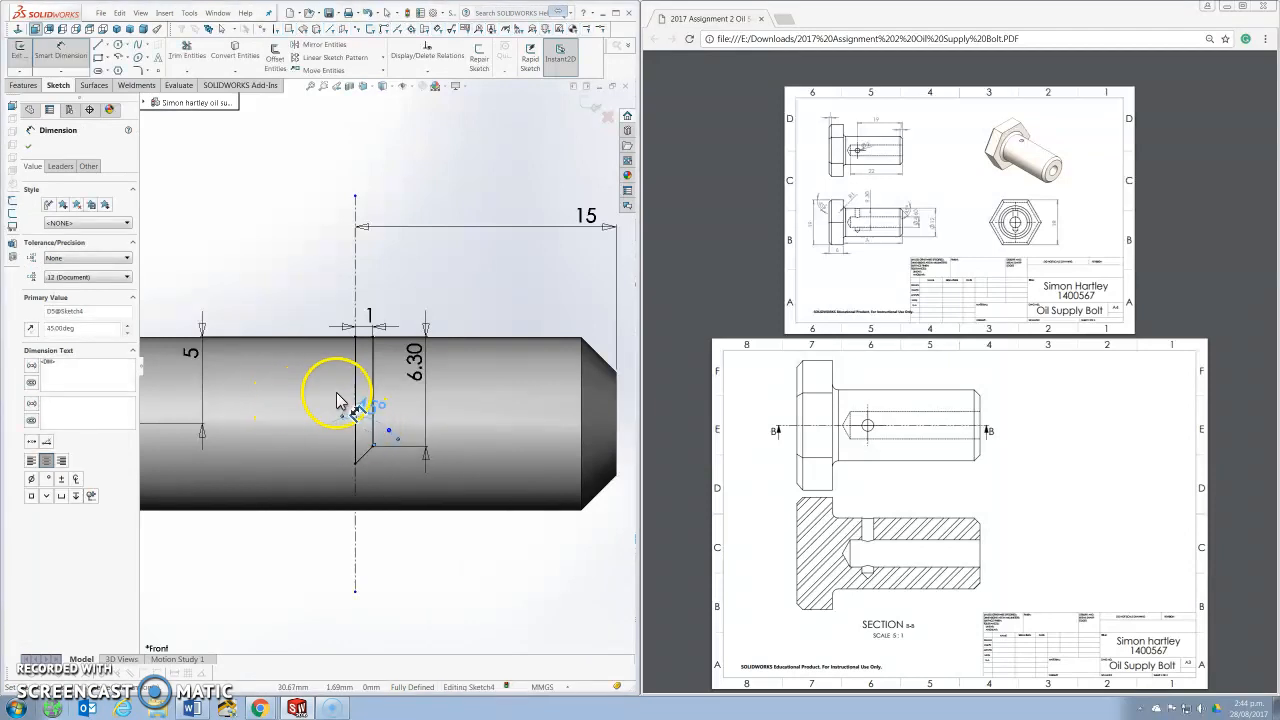
click(28, 148)
Step: Exit the sketch and make a 360-degree revolved cut of the closed half-profile contour about the vertical centerline
scroll(340, 318, up, 3)
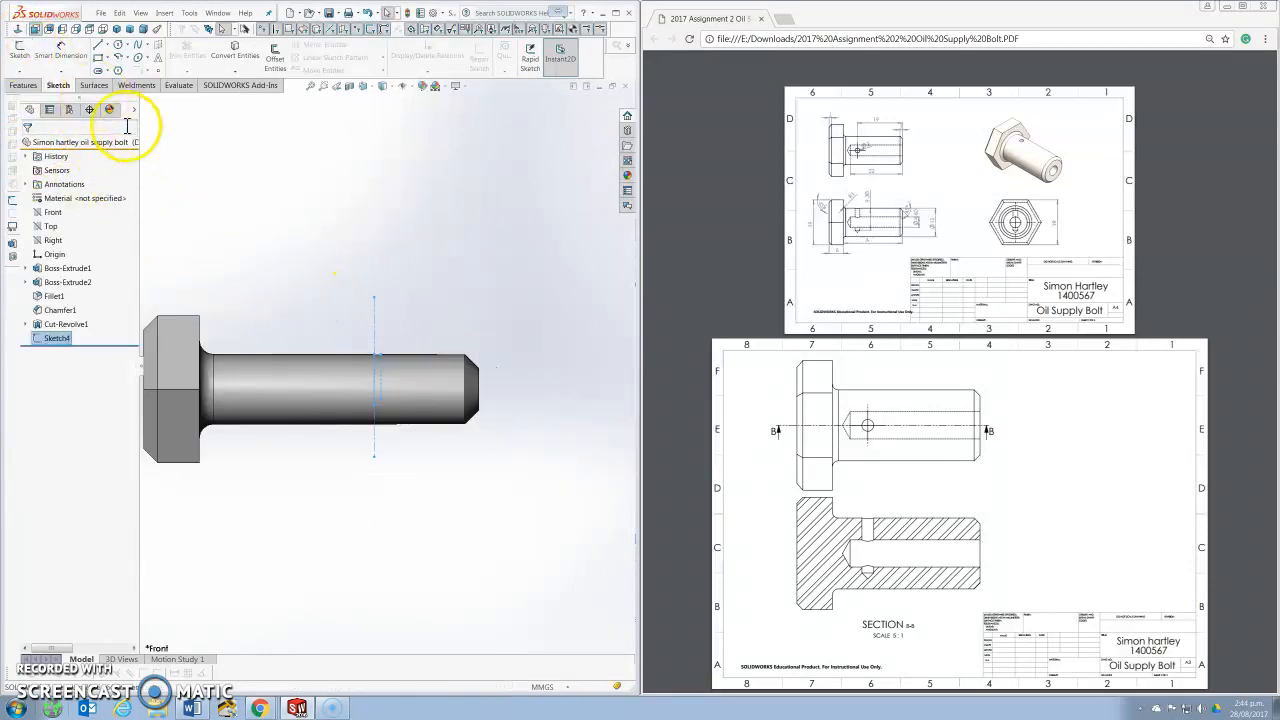
click(21, 87)
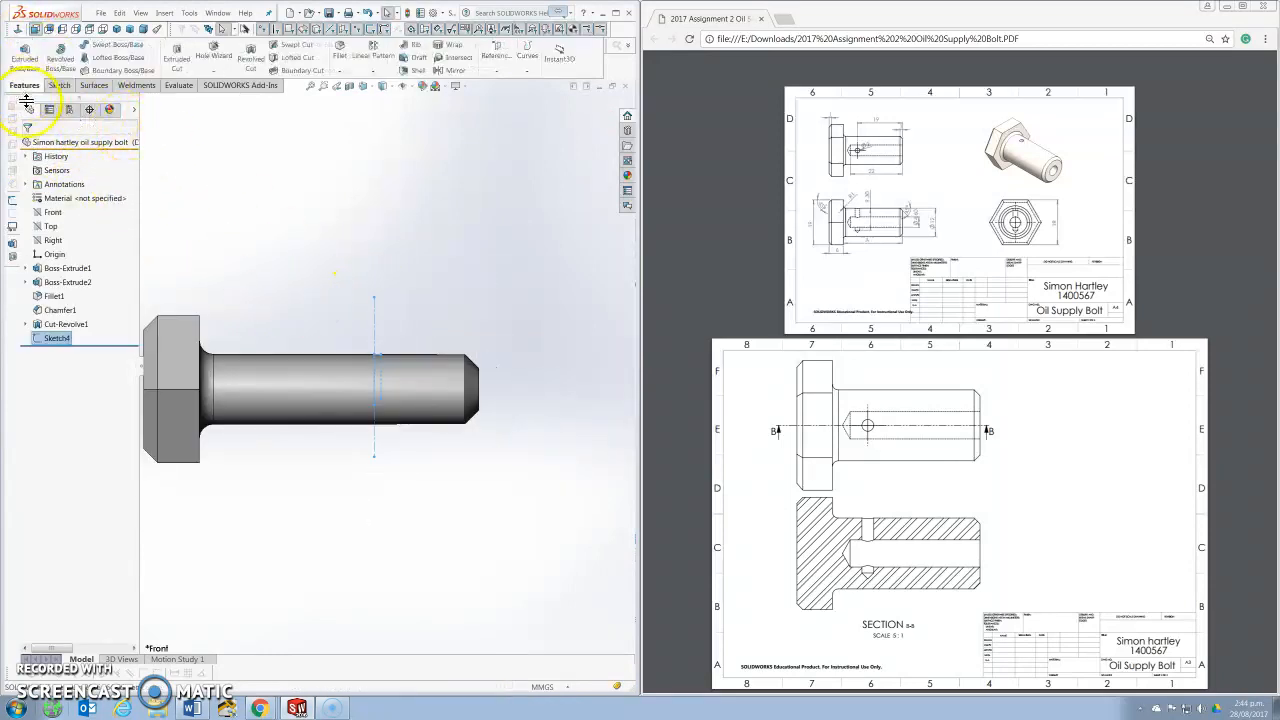
click(254, 66)
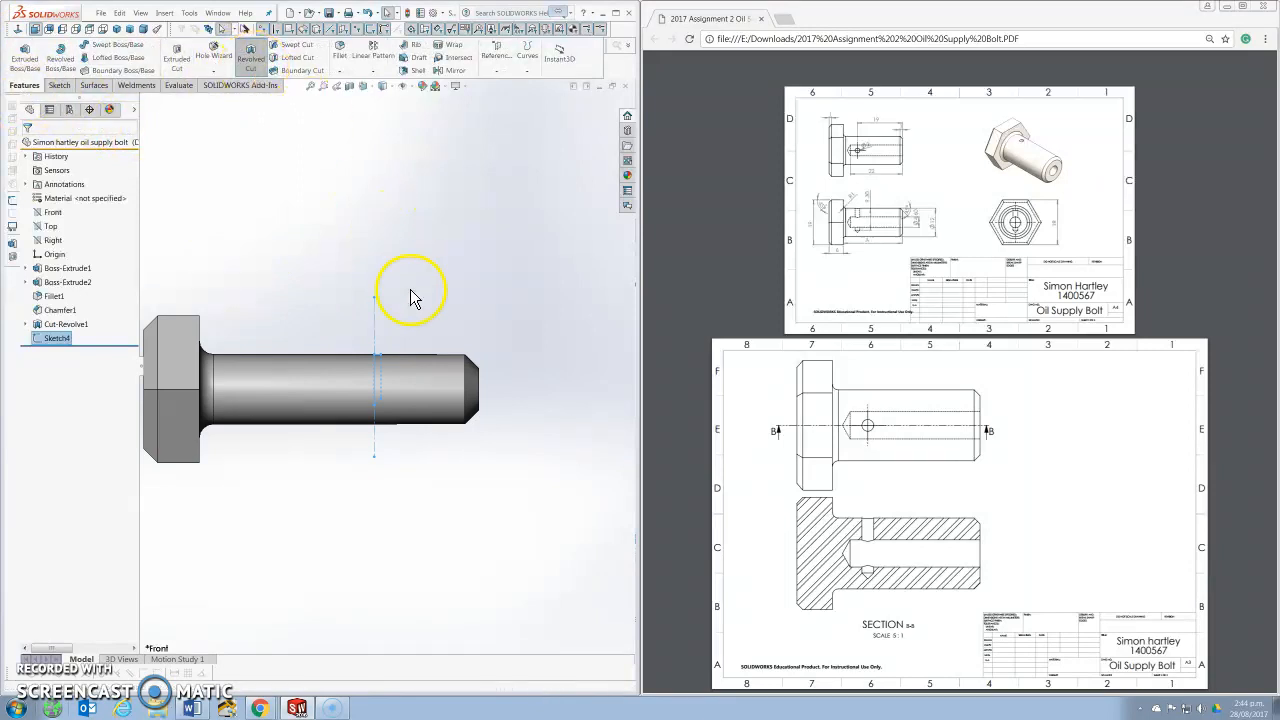
scroll(350, 418, down, 5)
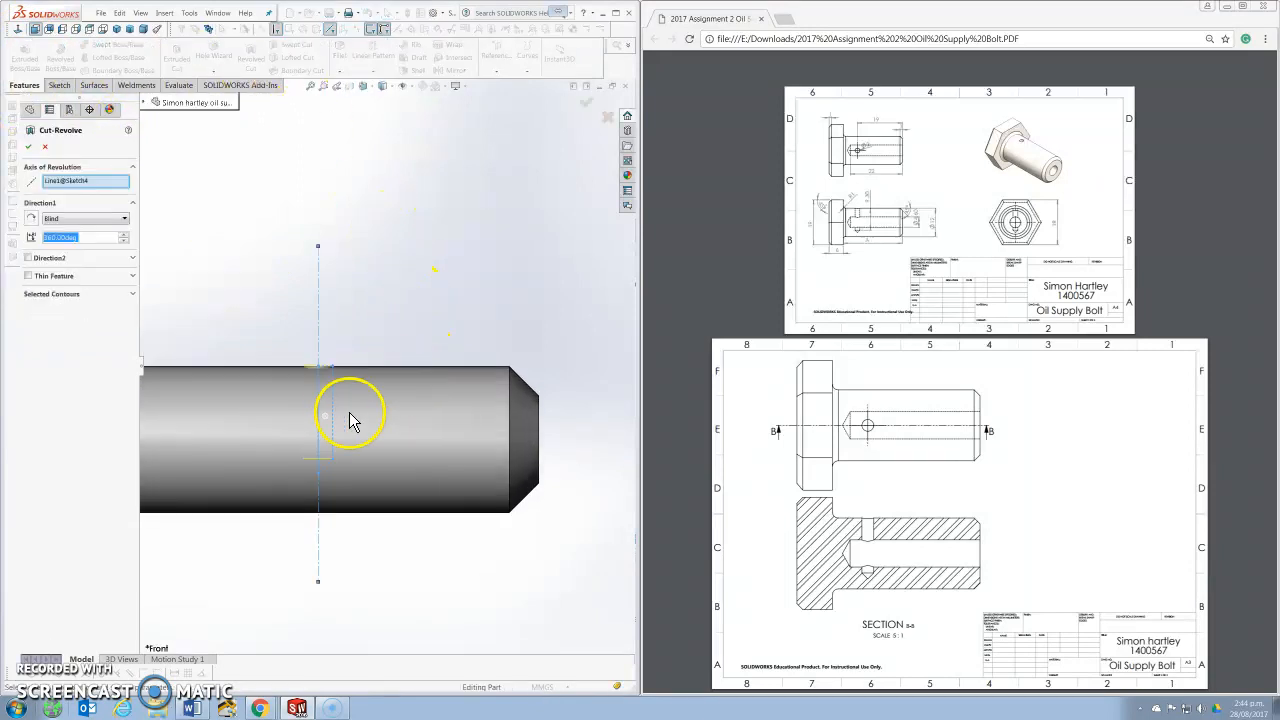
click(82, 184)
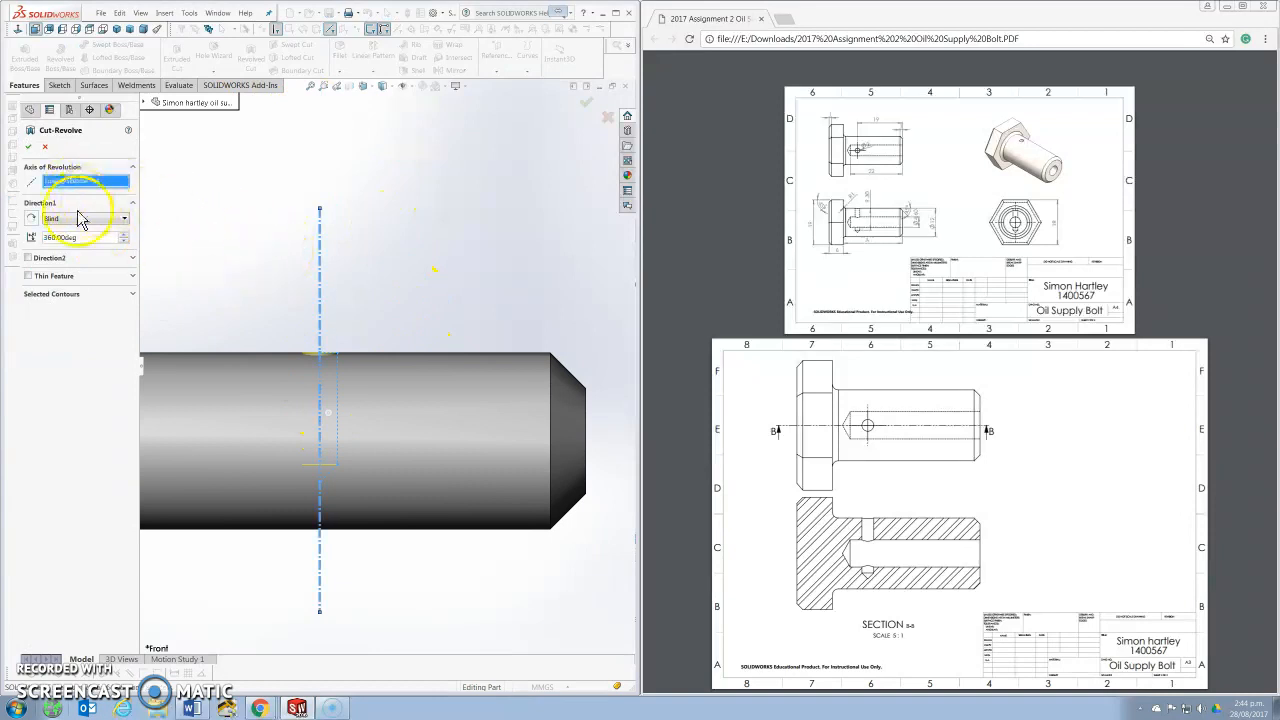
click(132, 295)
click(338, 432)
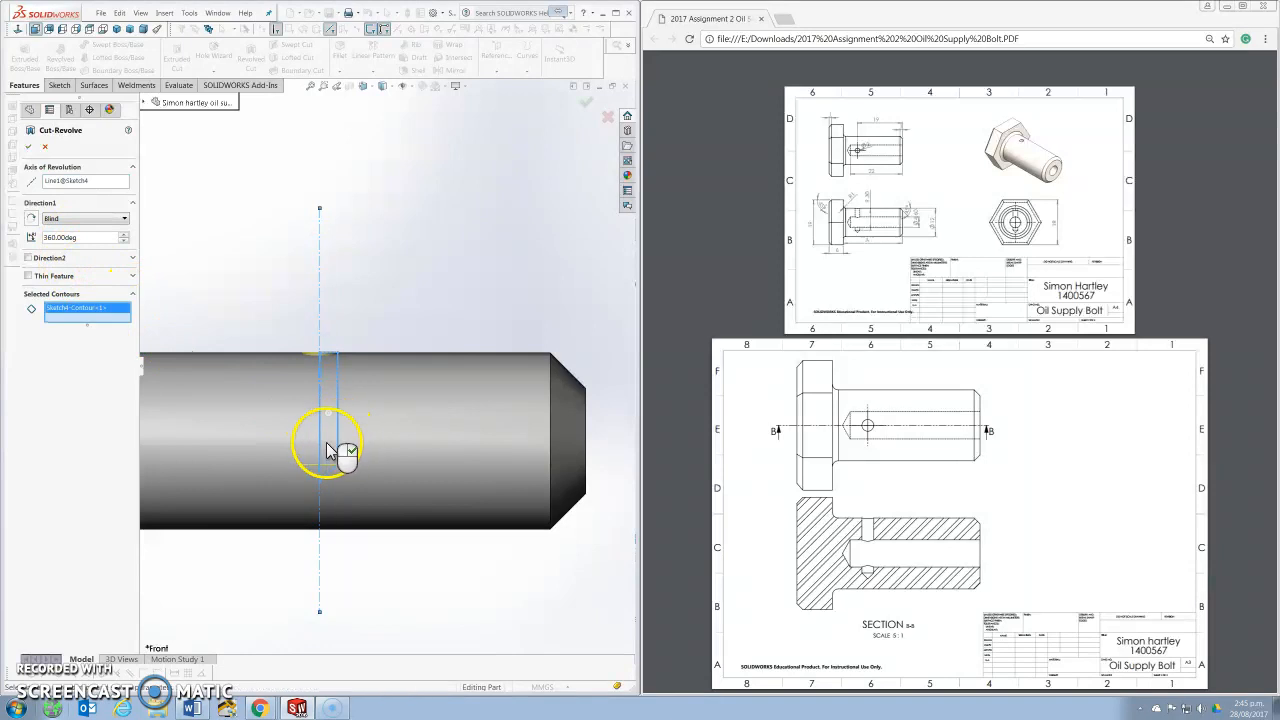
scroll(280, 420, up, 1)
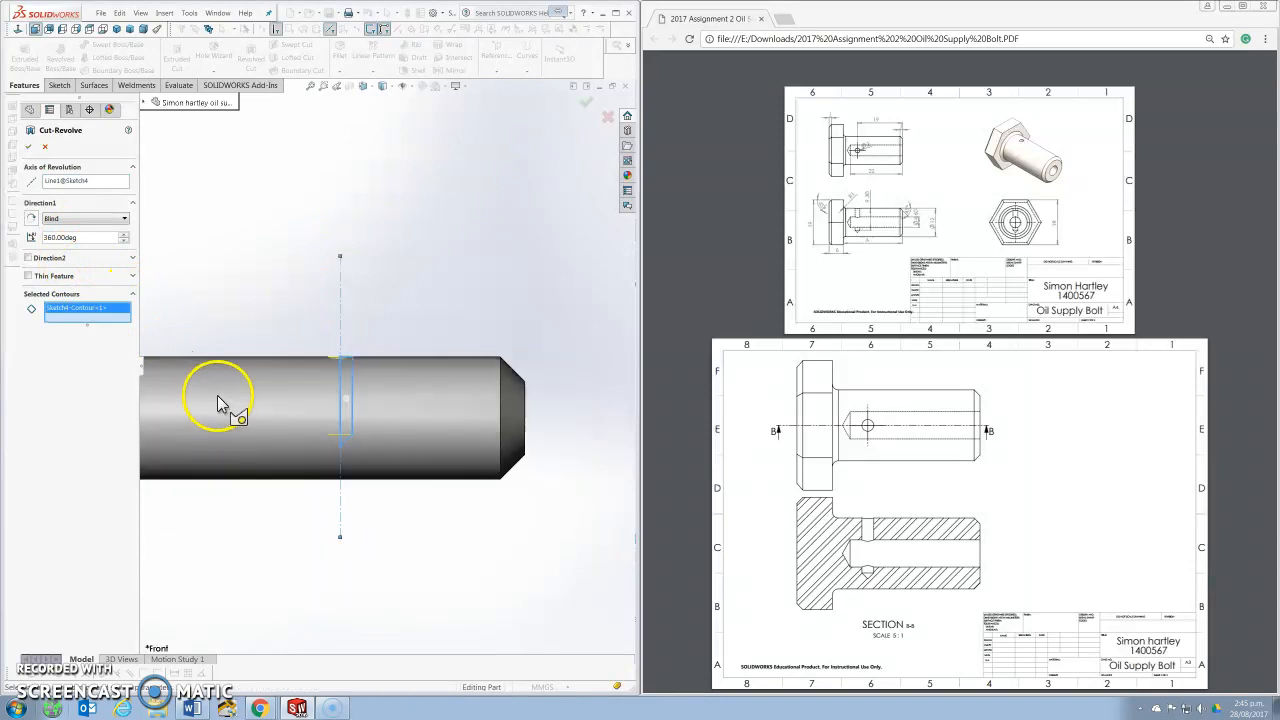
click(29, 148)
Step: Section the bolt on the Front plane to inspect the cross hole
scroll(363, 286, up, 1)
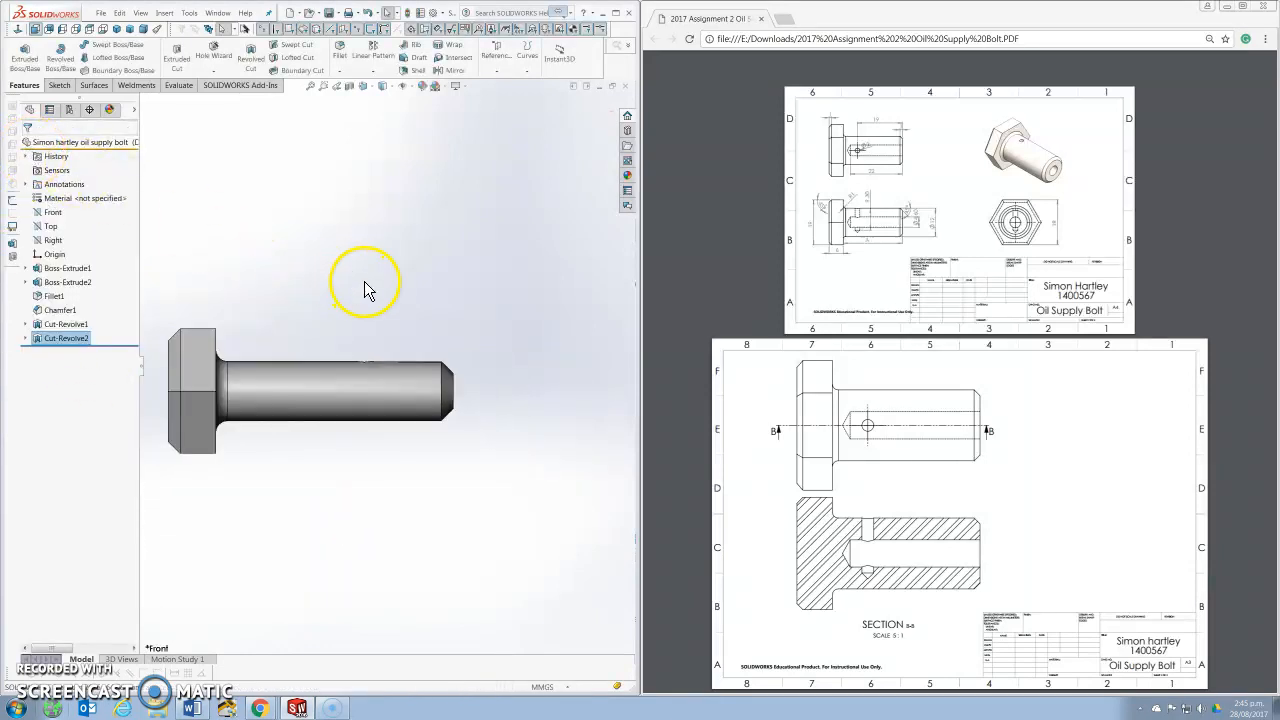
scroll(250, 230, up, 1)
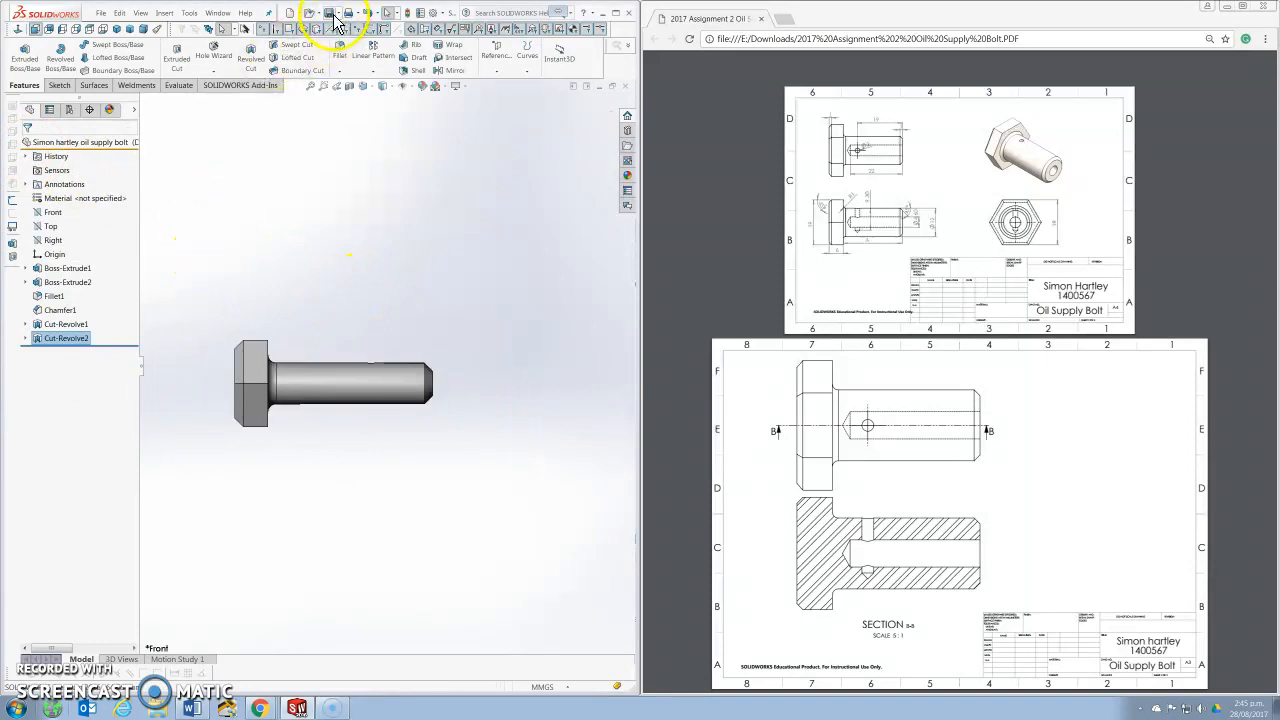
click(351, 87)
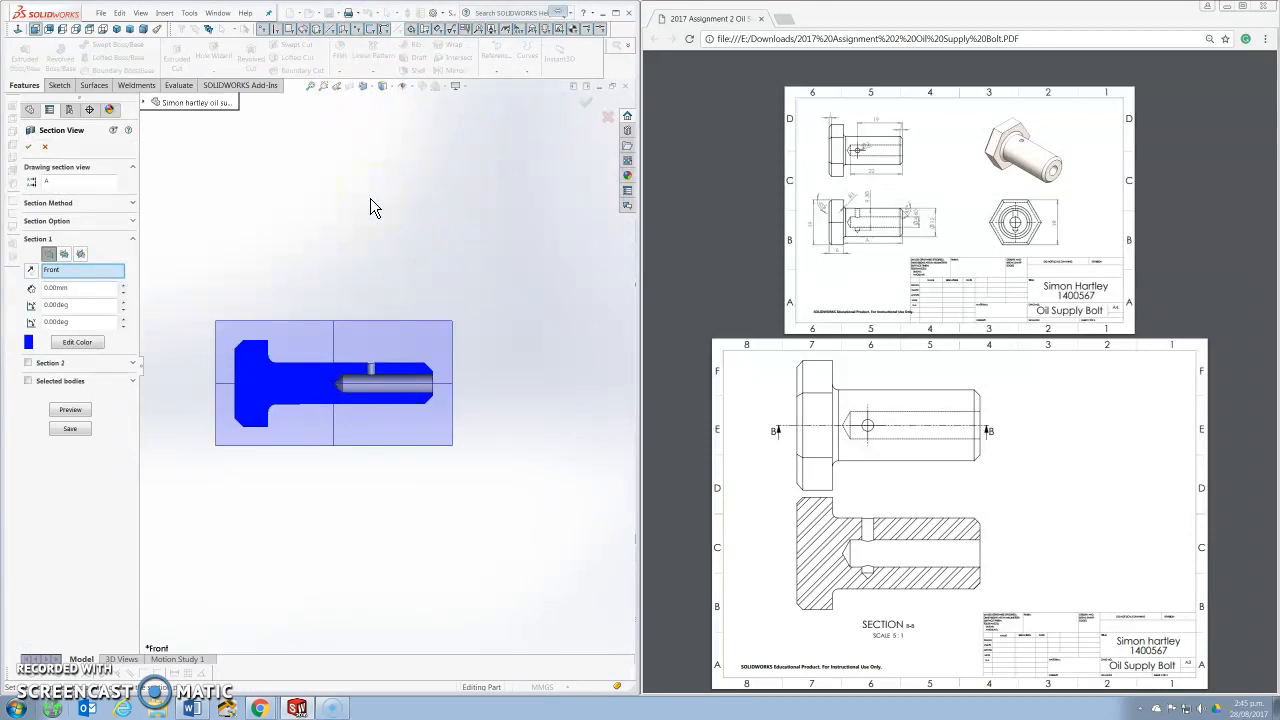
click(28, 146)
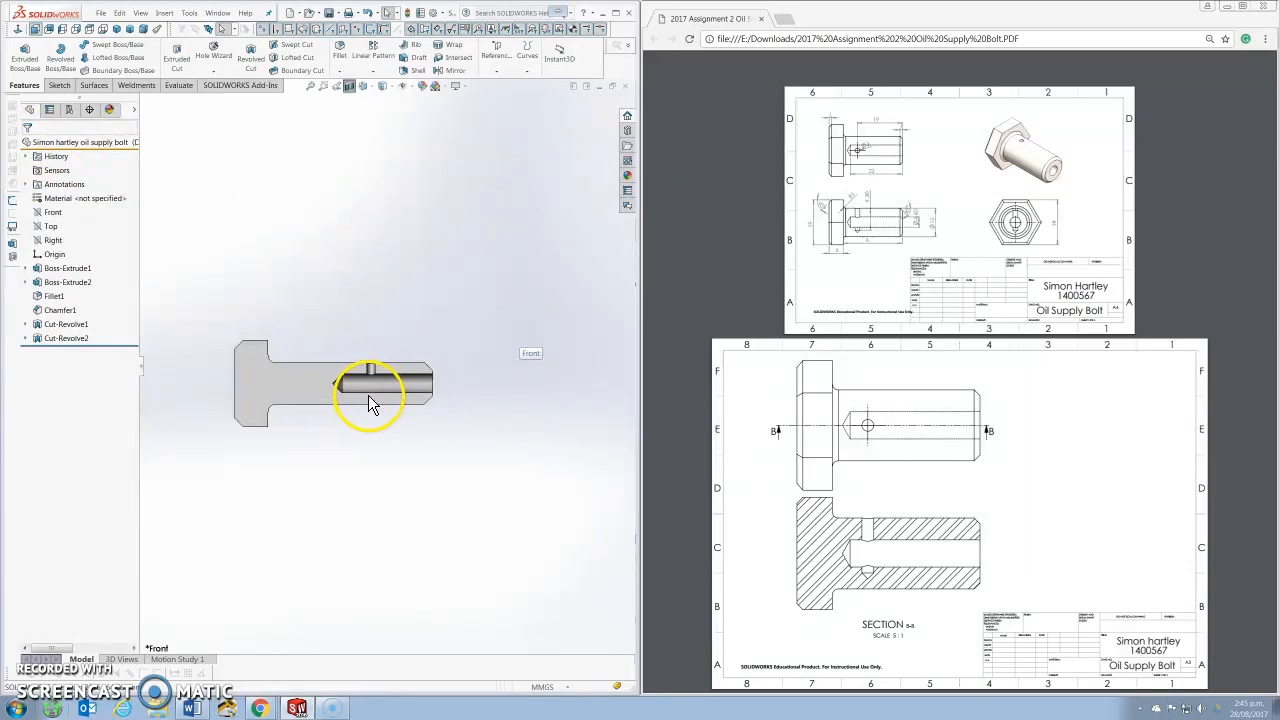
Step: Edit the cross hole's sketch, set the outer vertical line's length to 8.3 mm, and exit the sketch to rebuild the cut
click(57, 339)
click(27, 339)
click(68, 353)
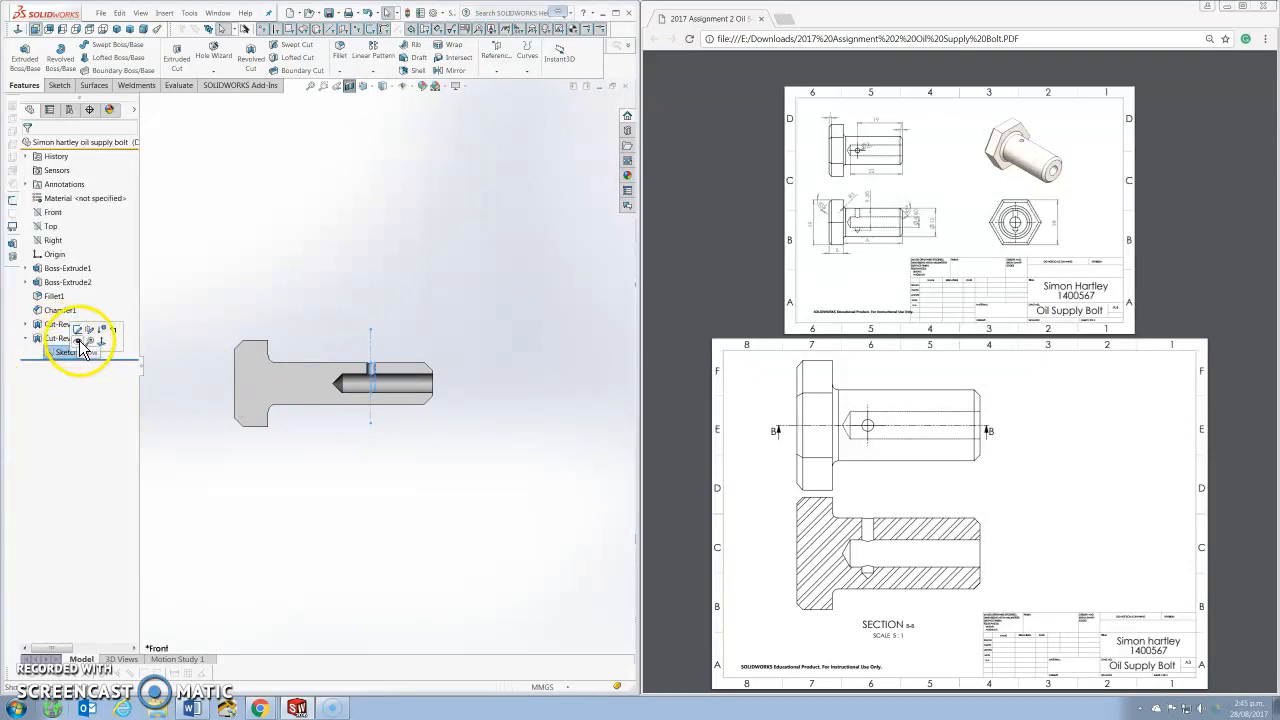
click(78, 333)
scroll(385, 375, up, 5)
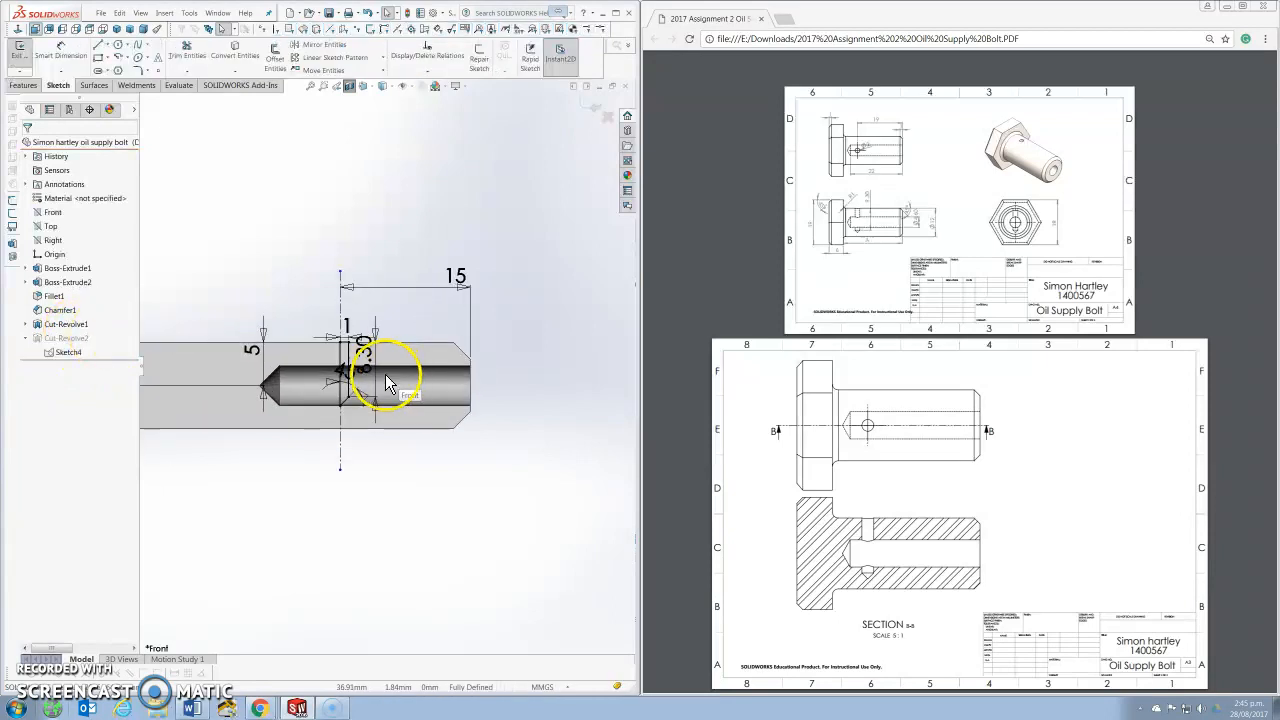
double_click(380, 362)
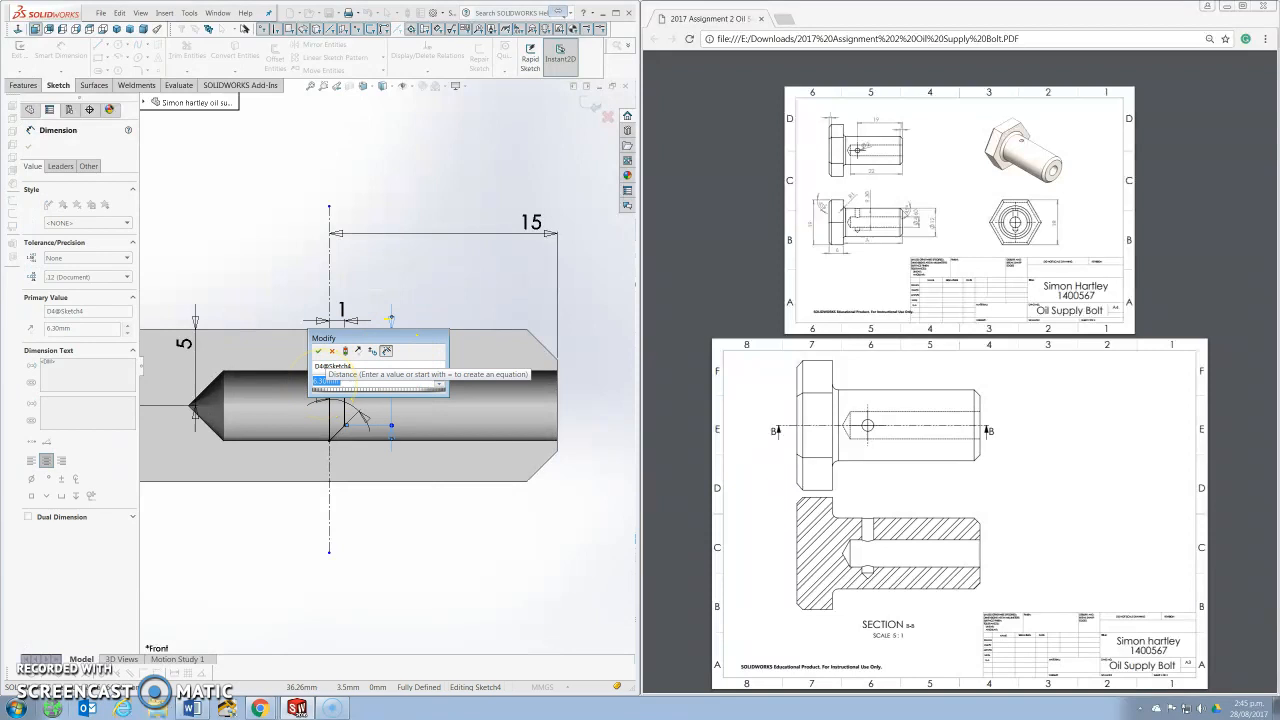
text(8.3)
key(Return)
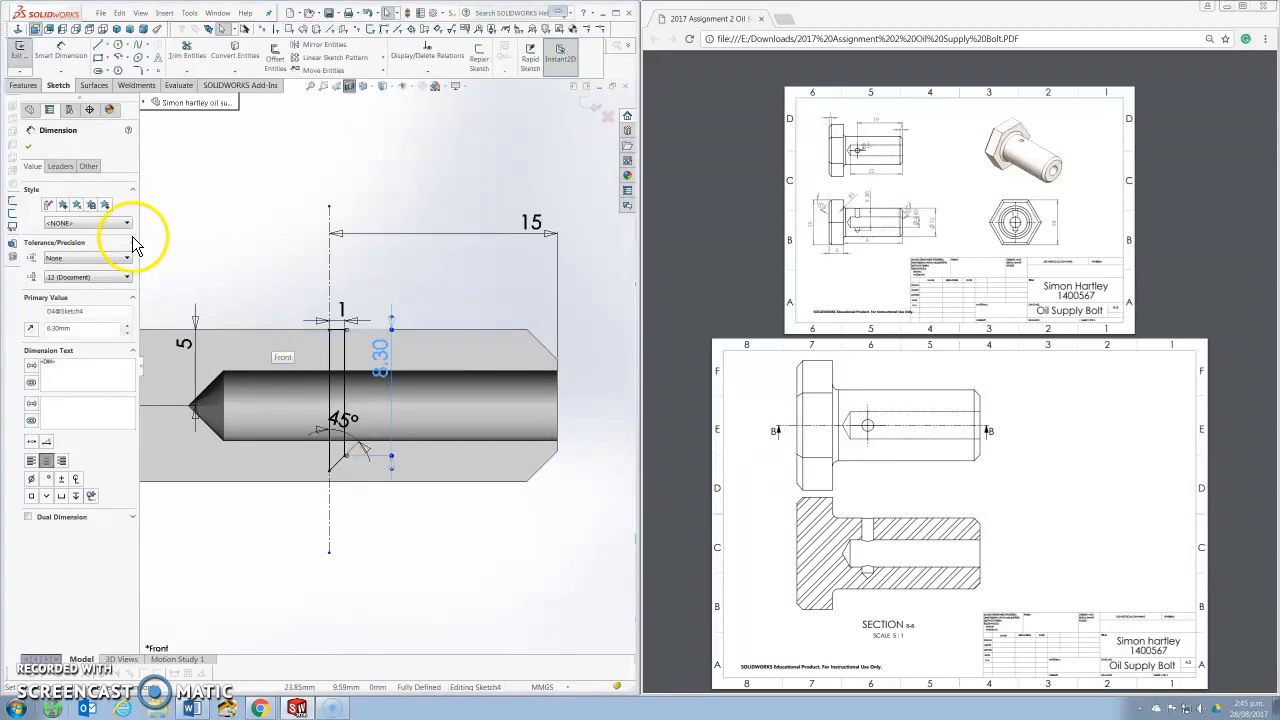
click(28, 146)
click(18, 52)
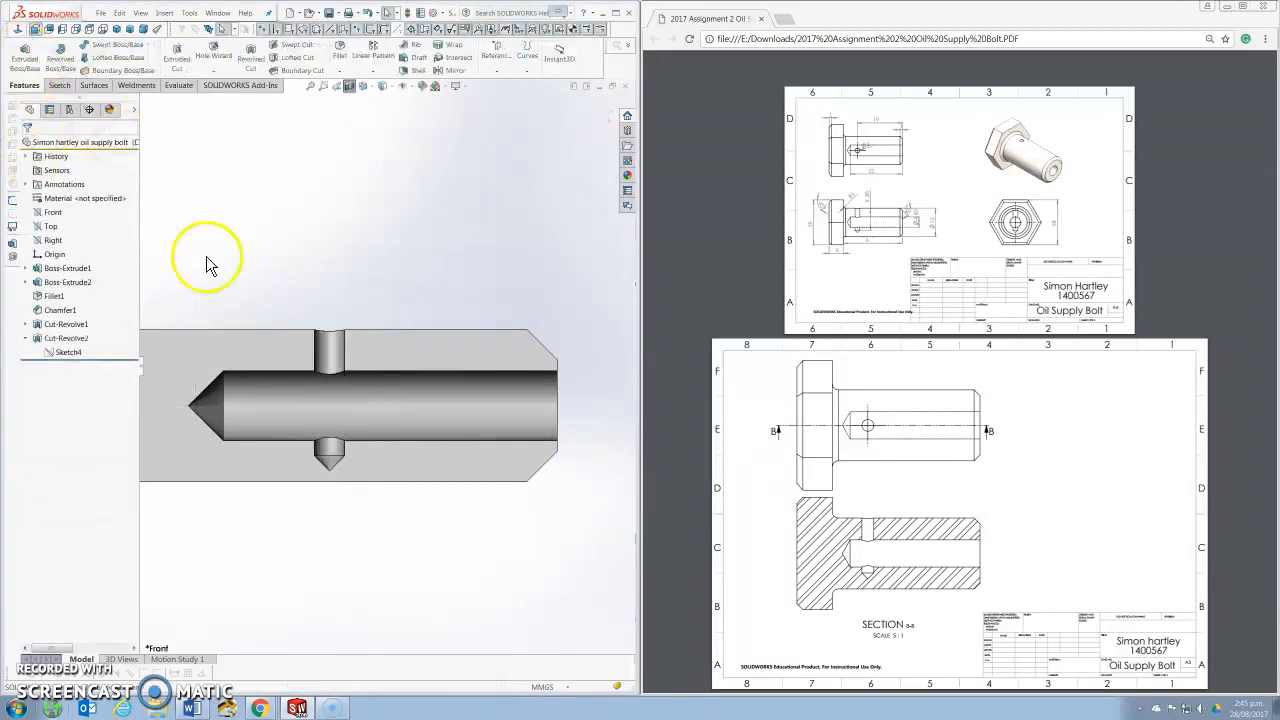
Step: Inspect the whole sectioned bolt and turn off the section view
scroll(323, 345, up, 5)
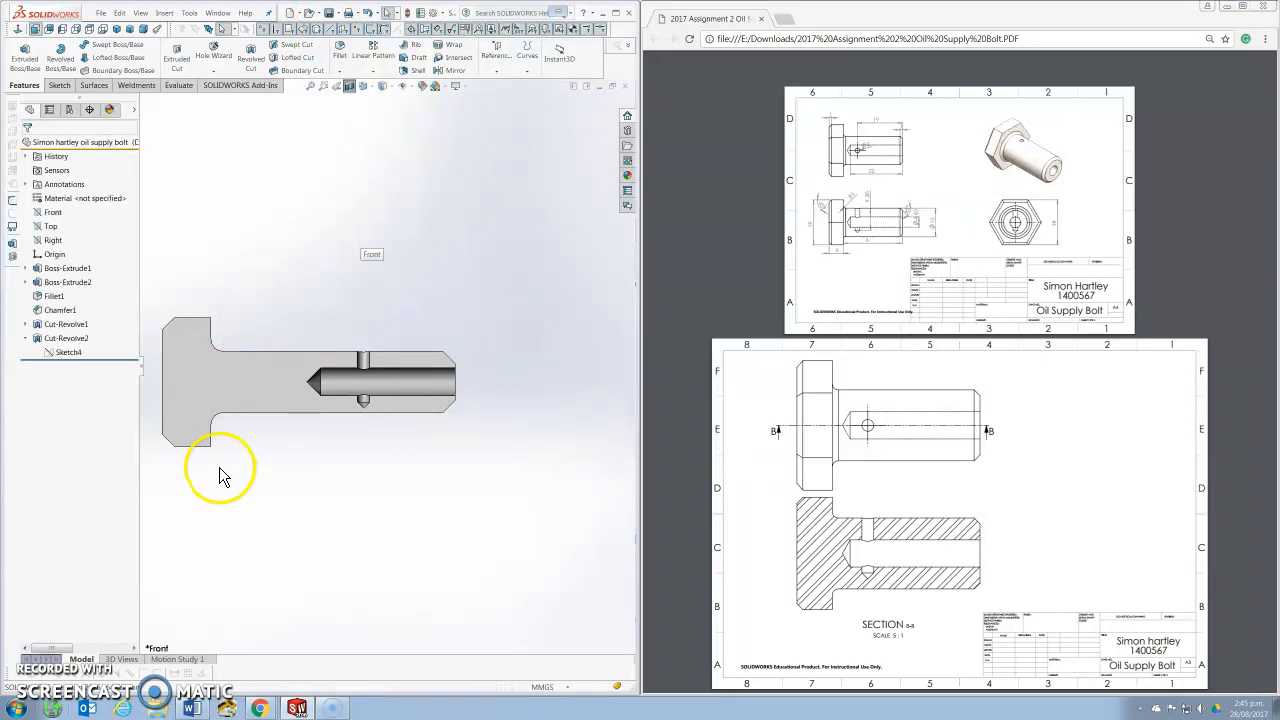
middle_drag(400, 418, 370, 385)
click(349, 86)
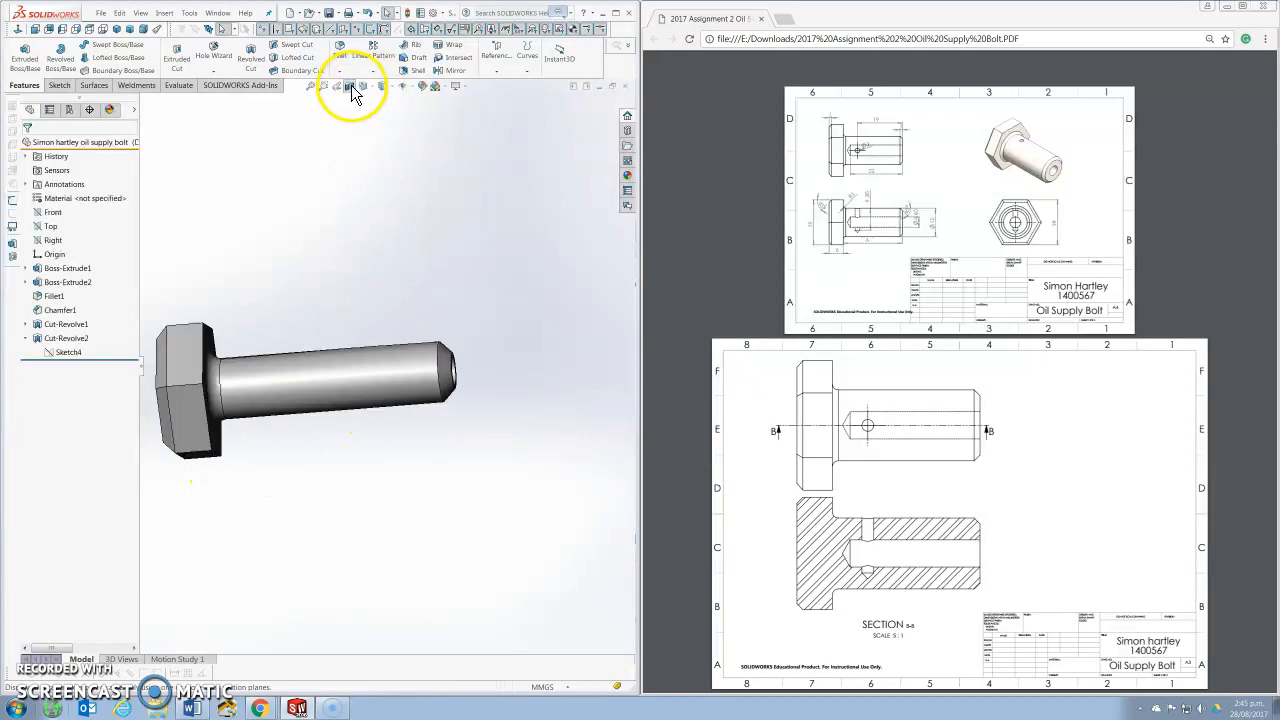
Step: Examine the bolt's head, fillet and shank from several angles against the drawing
middle_drag(343, 334, 433, 370)
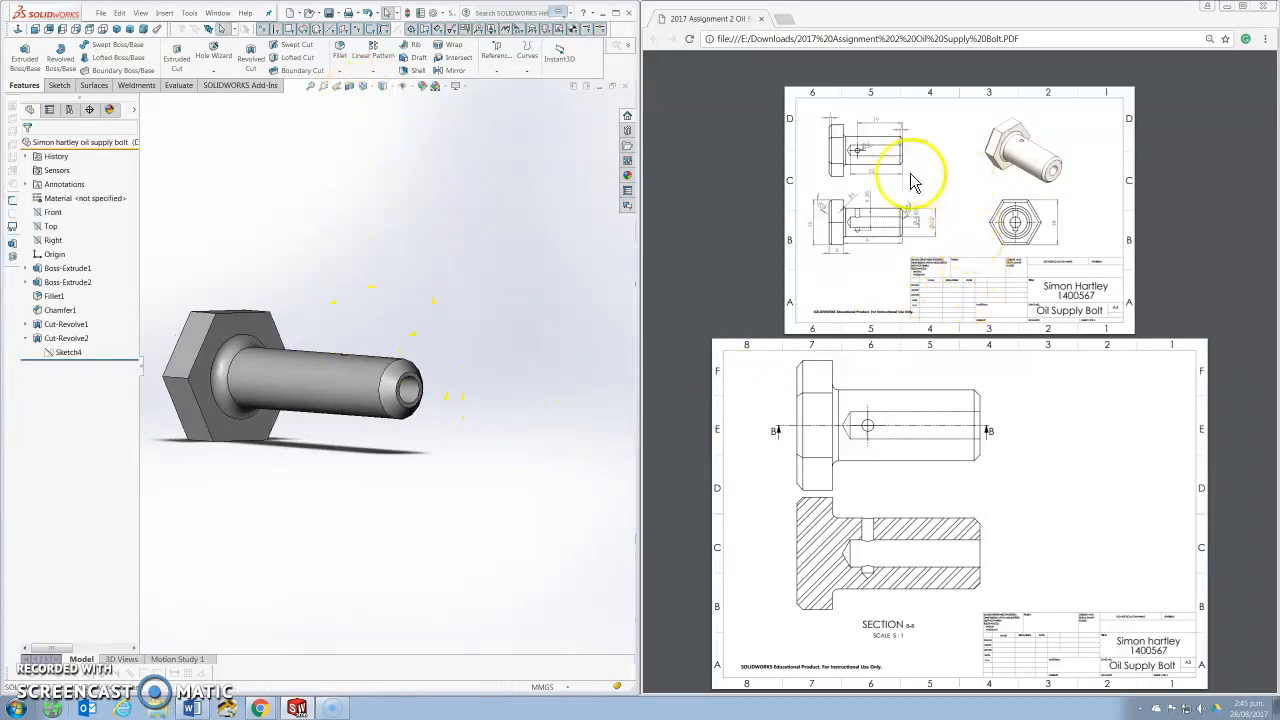
middle_drag(486, 277, 400, 382)
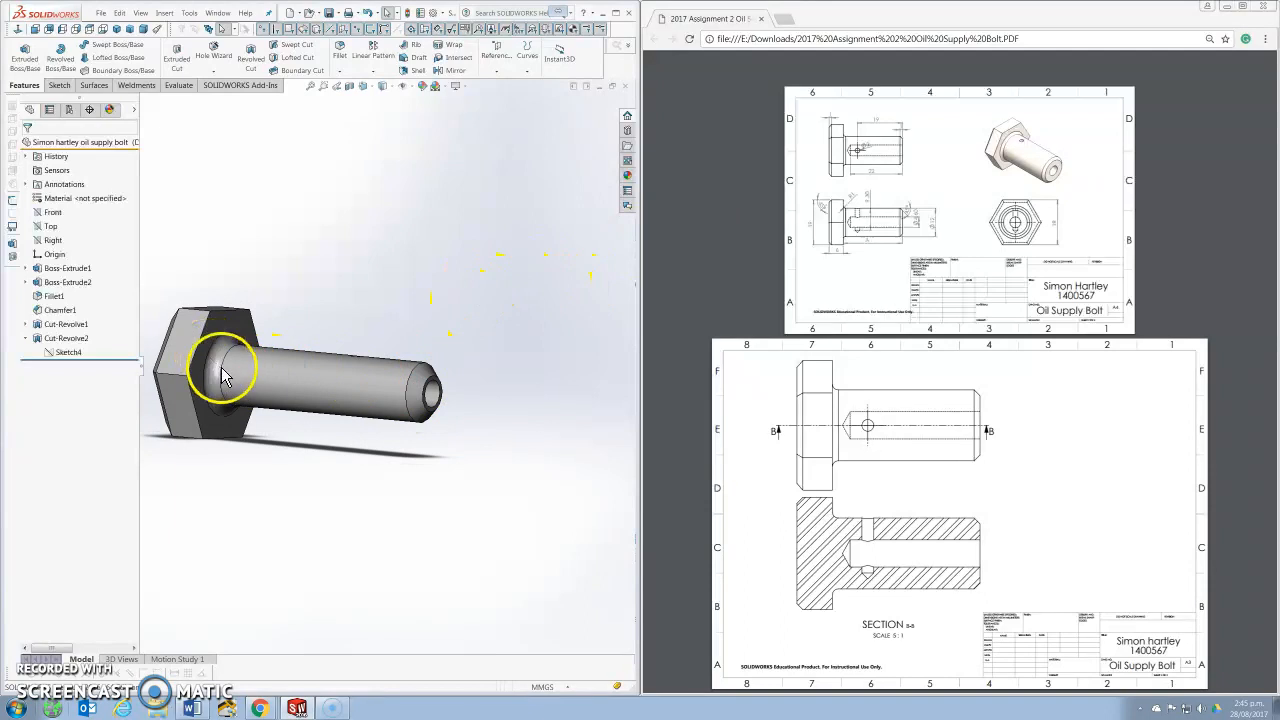
scroll(214, 349, down, 4)
middle_drag(340, 365, 331, 354)
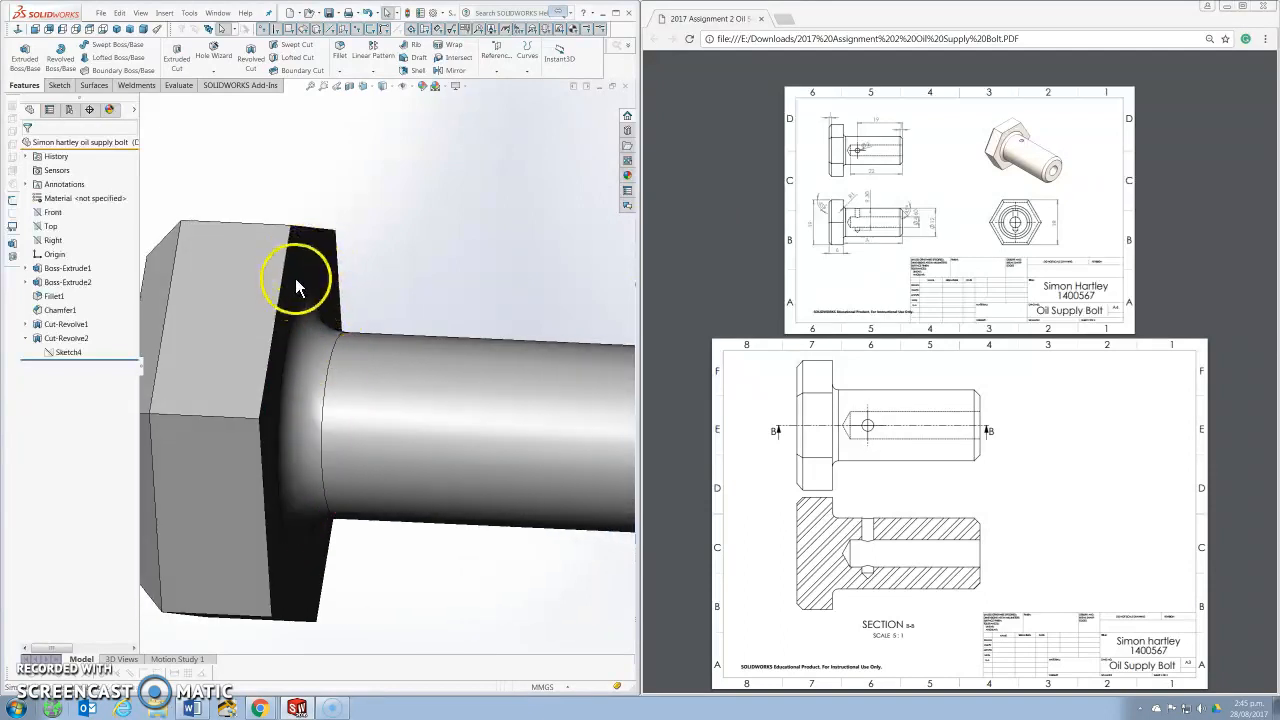
scroll(446, 378, up, 5)
middle_drag(560, 394, 489, 420)
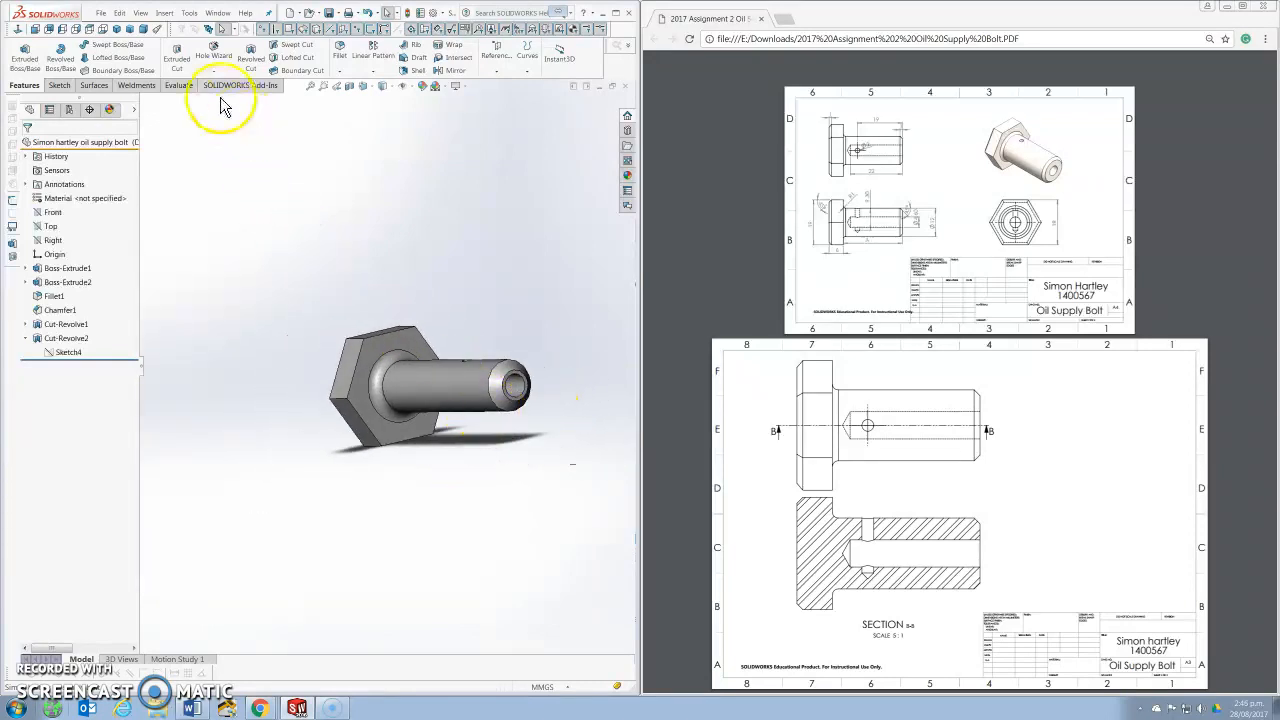
Step: View the bolt in dimetric, isometric, front, top and right orientations to compare it with the drawing
click(144, 30)
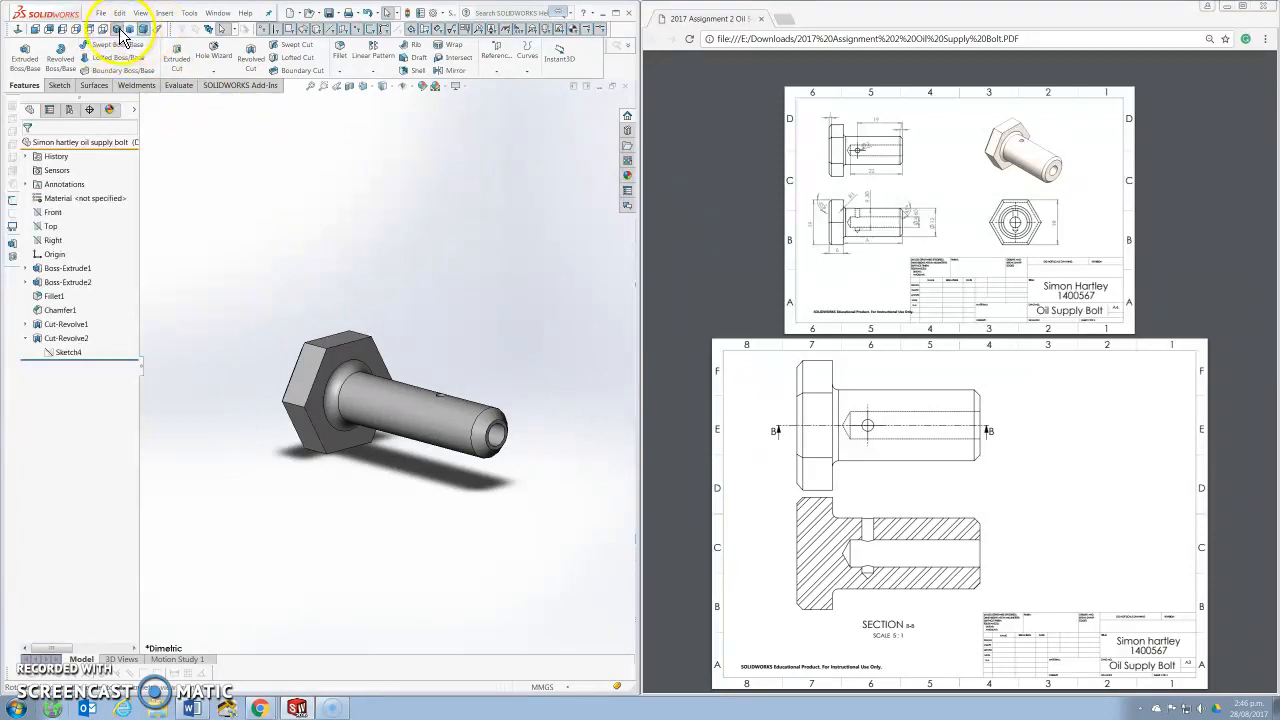
click(119, 31)
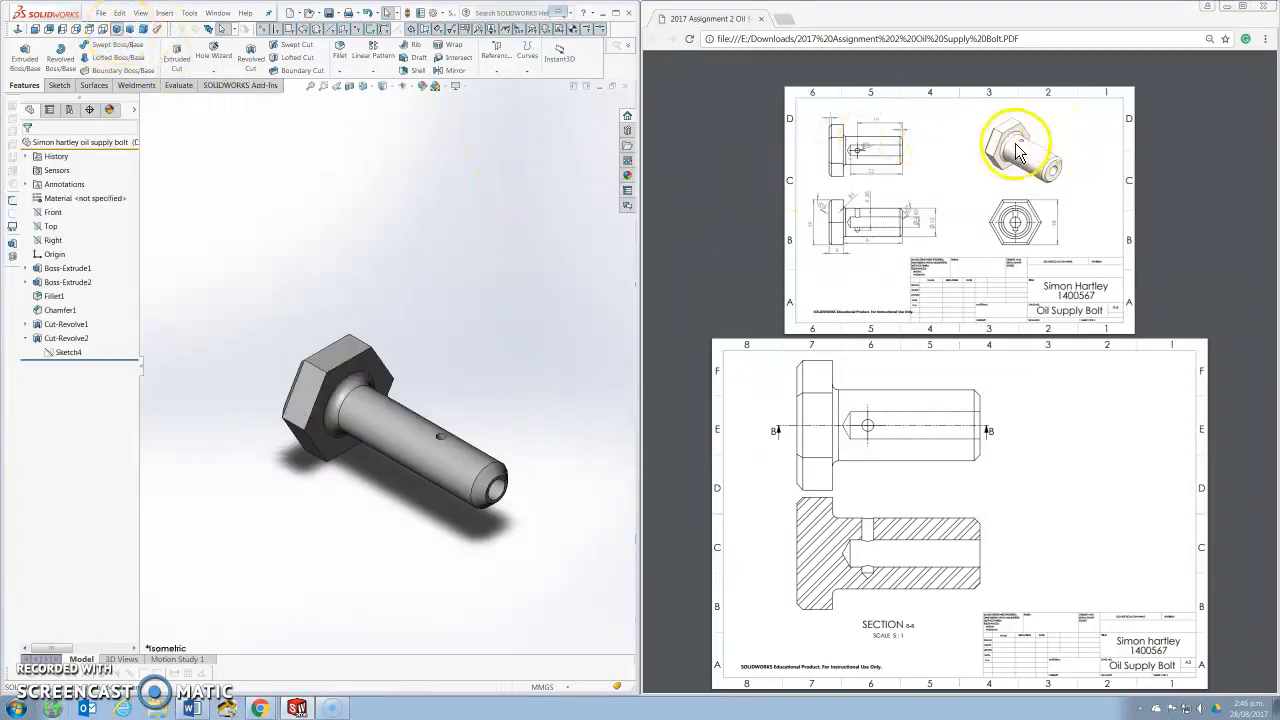
click(36, 31)
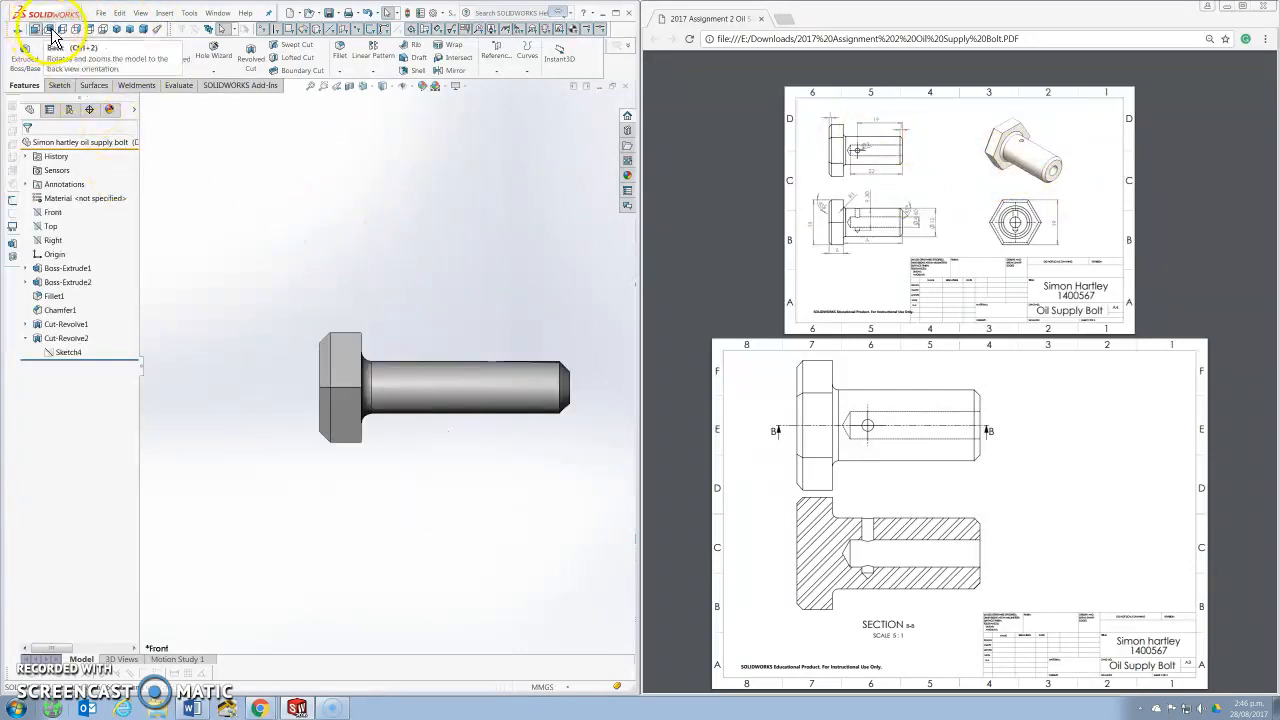
click(89, 30)
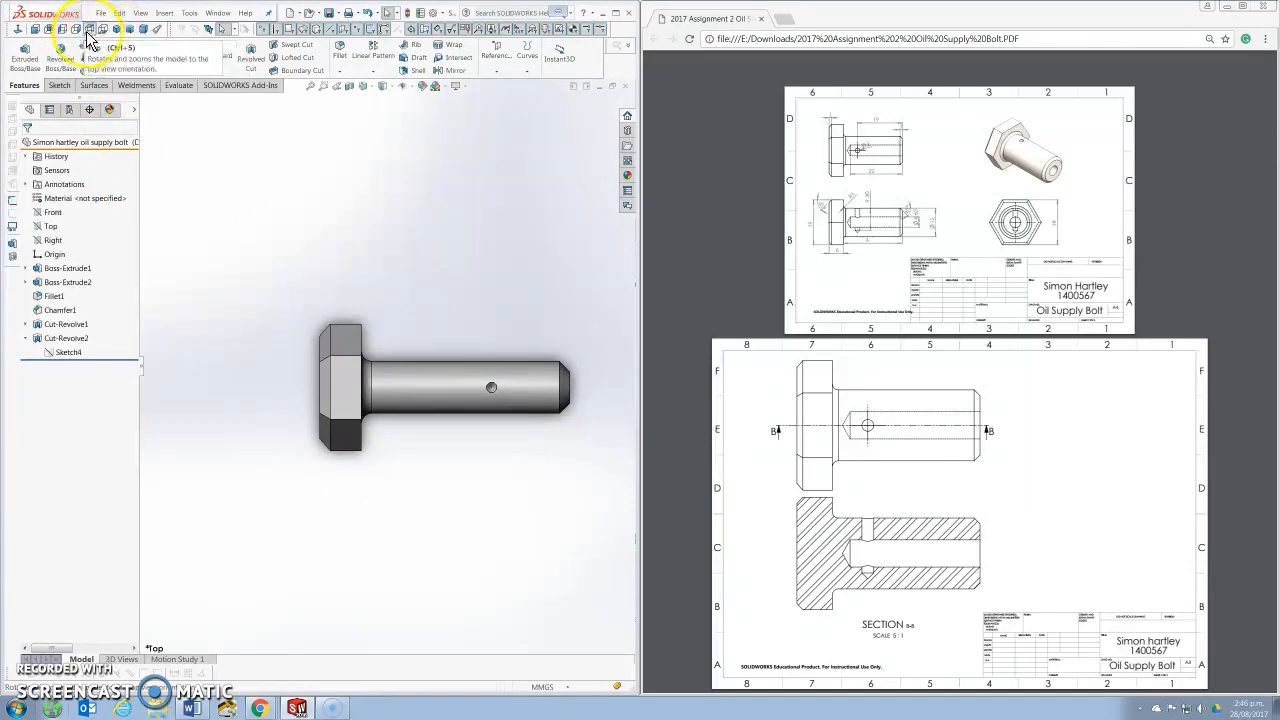
click(77, 30)
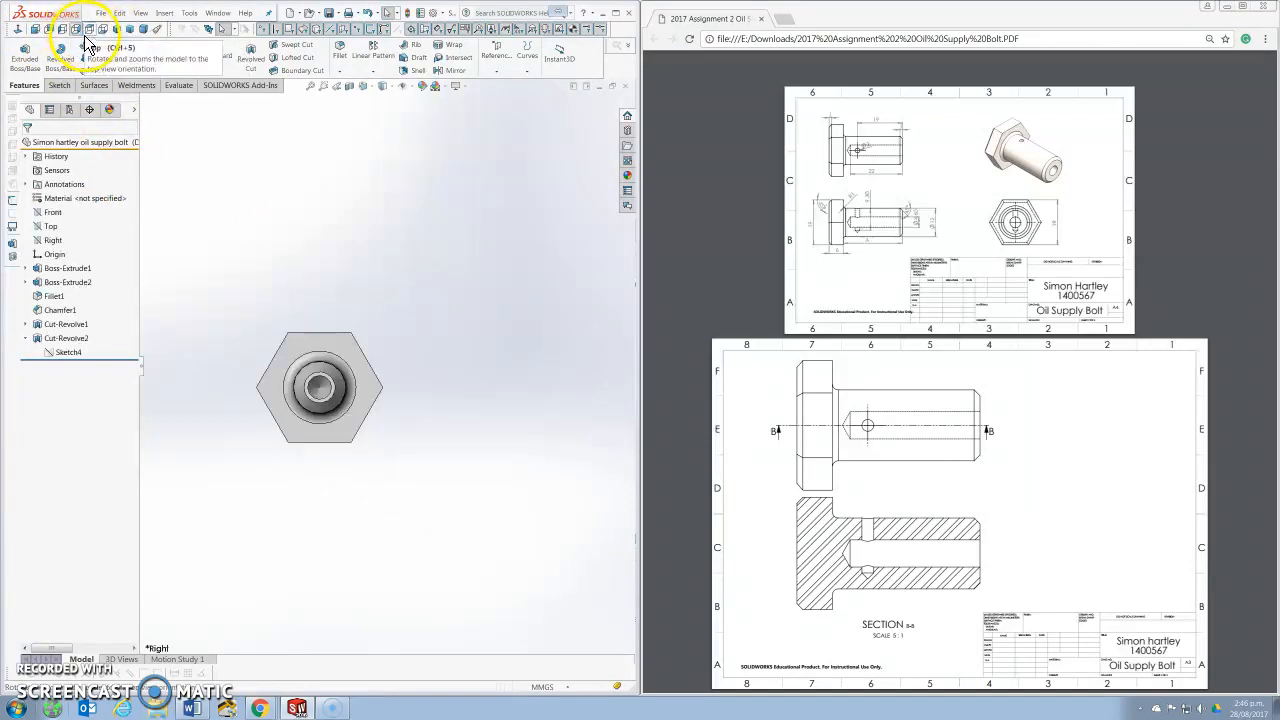